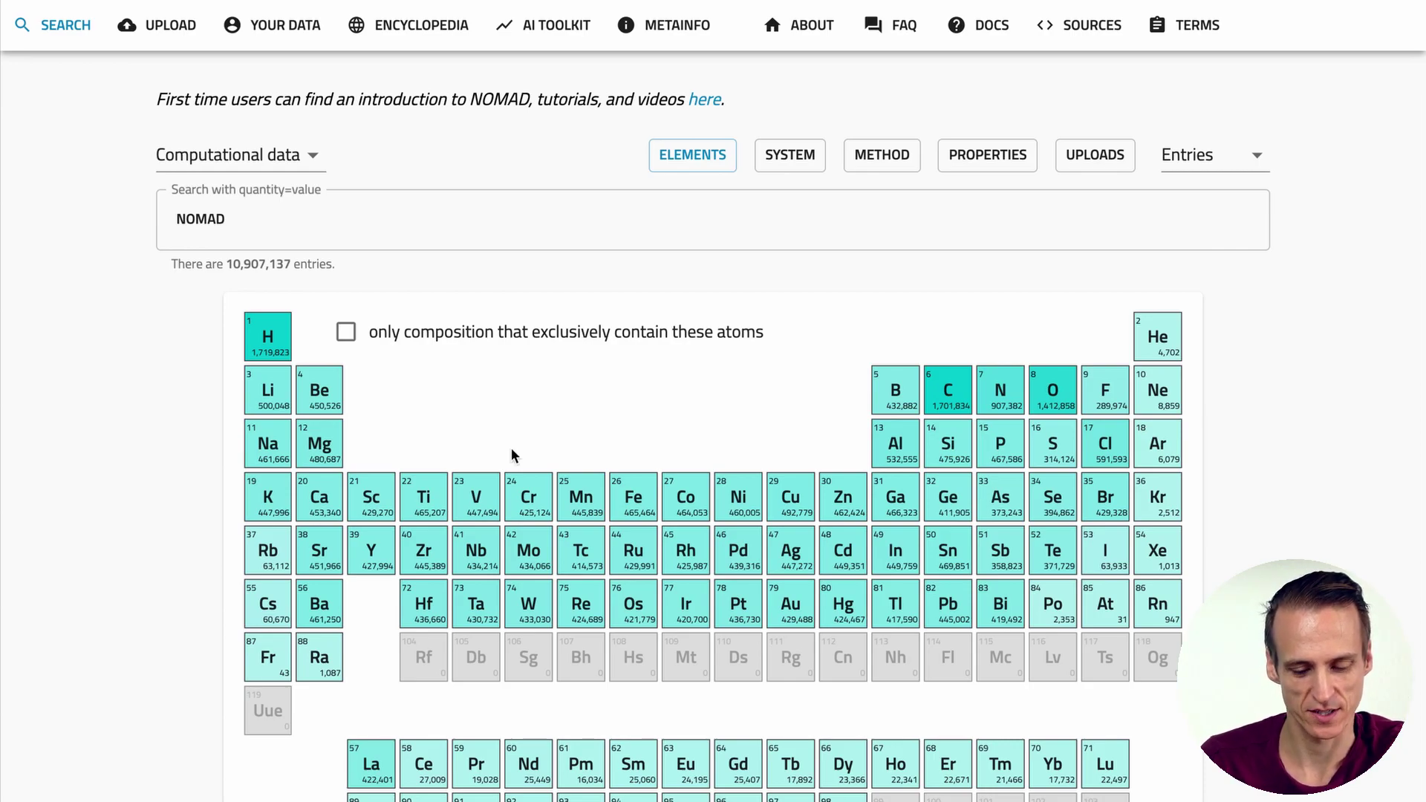
Filter the entries to compositions that exclusively contain Ti and O, and look over the matching entries.
{"action": "left_click", "coordinate": [414, 493]}
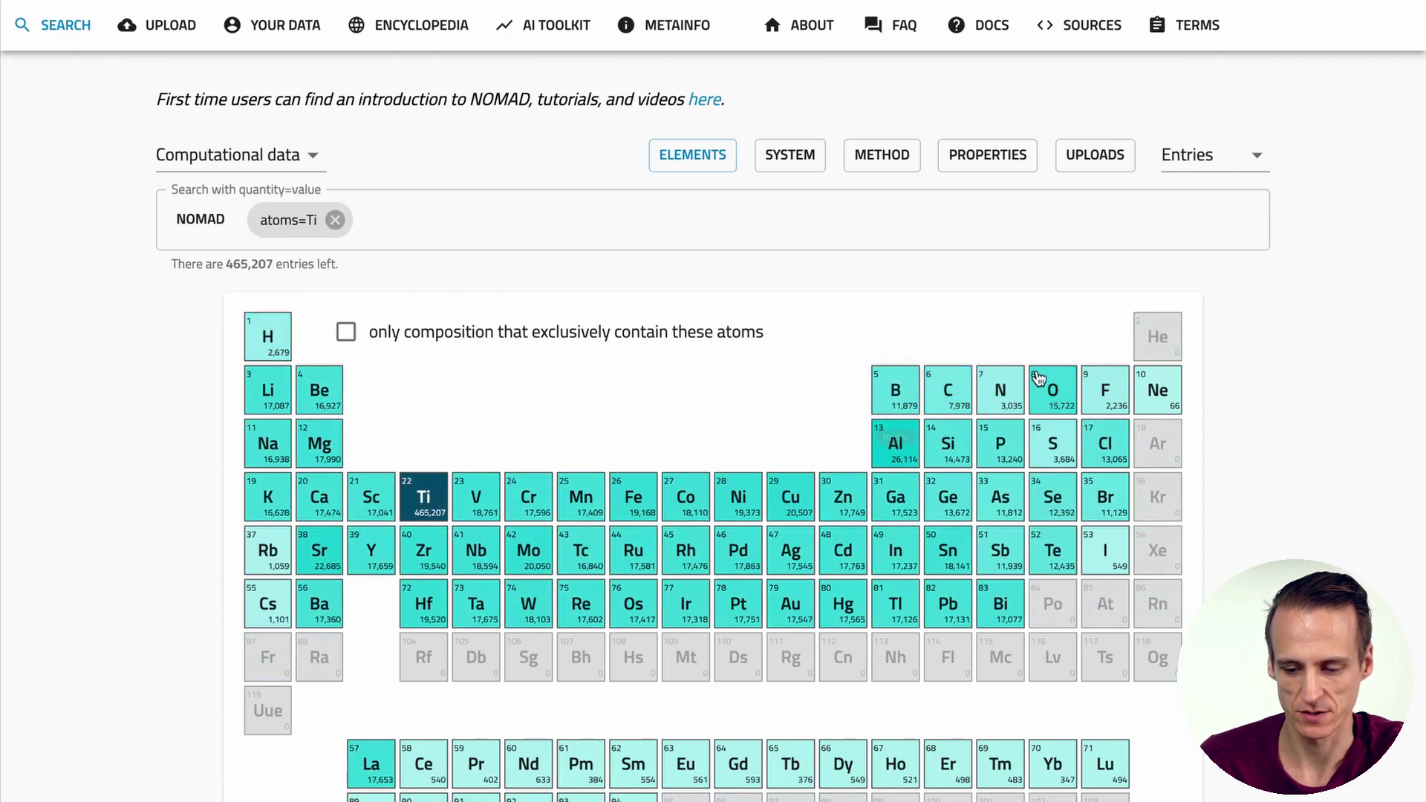
{"action": "left_click", "coordinate": [1048, 397]}
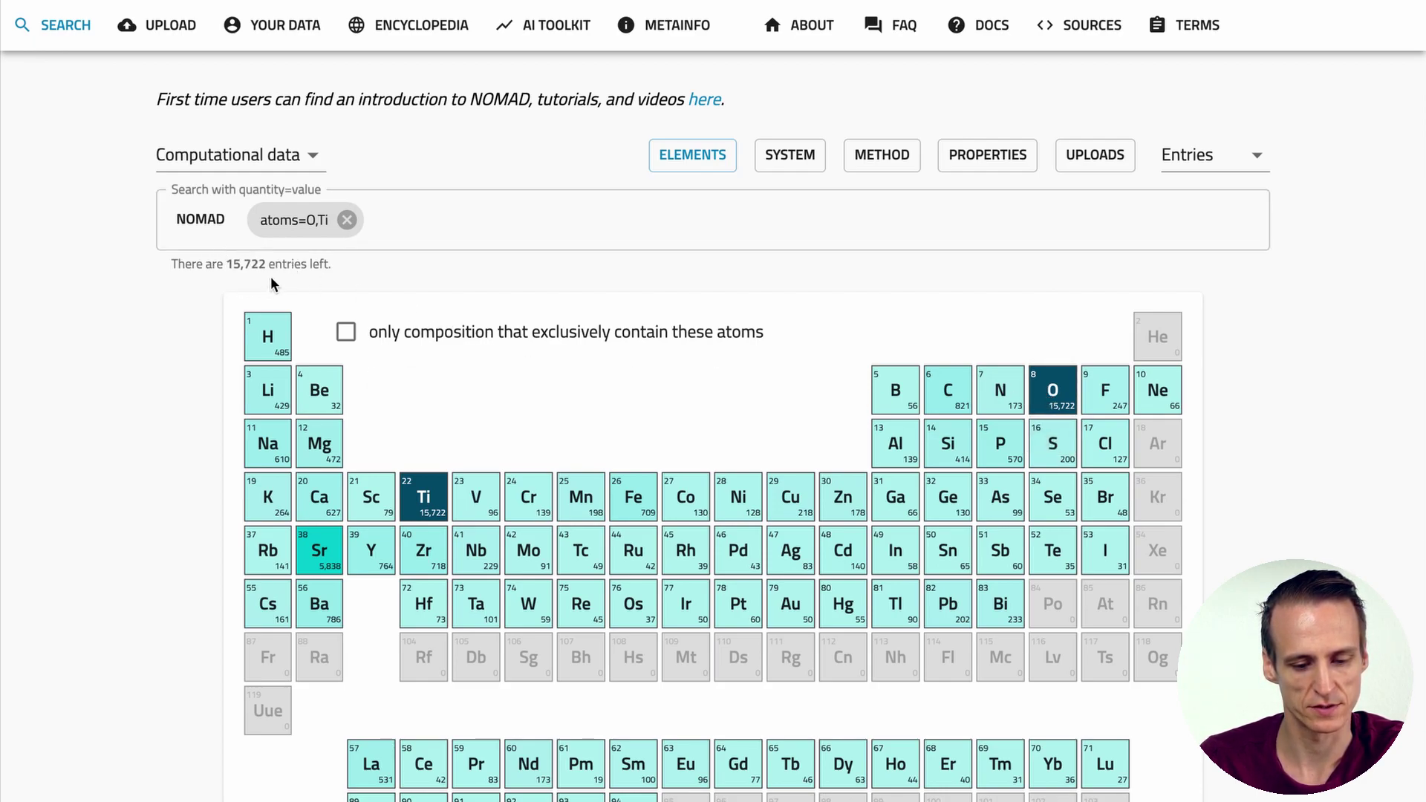
{"action": "scroll", "coordinate": [141, 603], "scroll_direction": "down", "scroll_amount": 5}
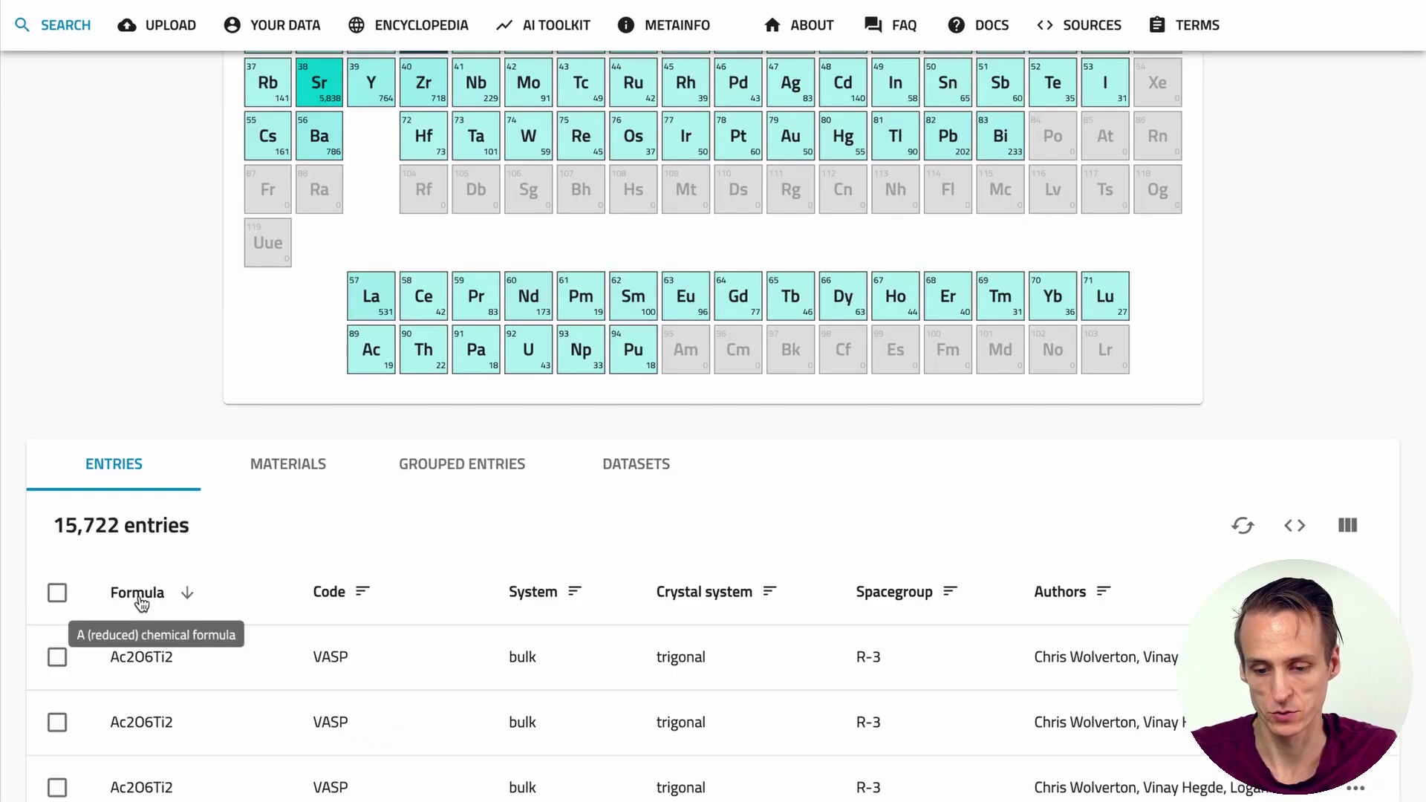
{"action": "scroll", "coordinate": [367, 510], "scroll_direction": "up", "scroll_amount": 5}
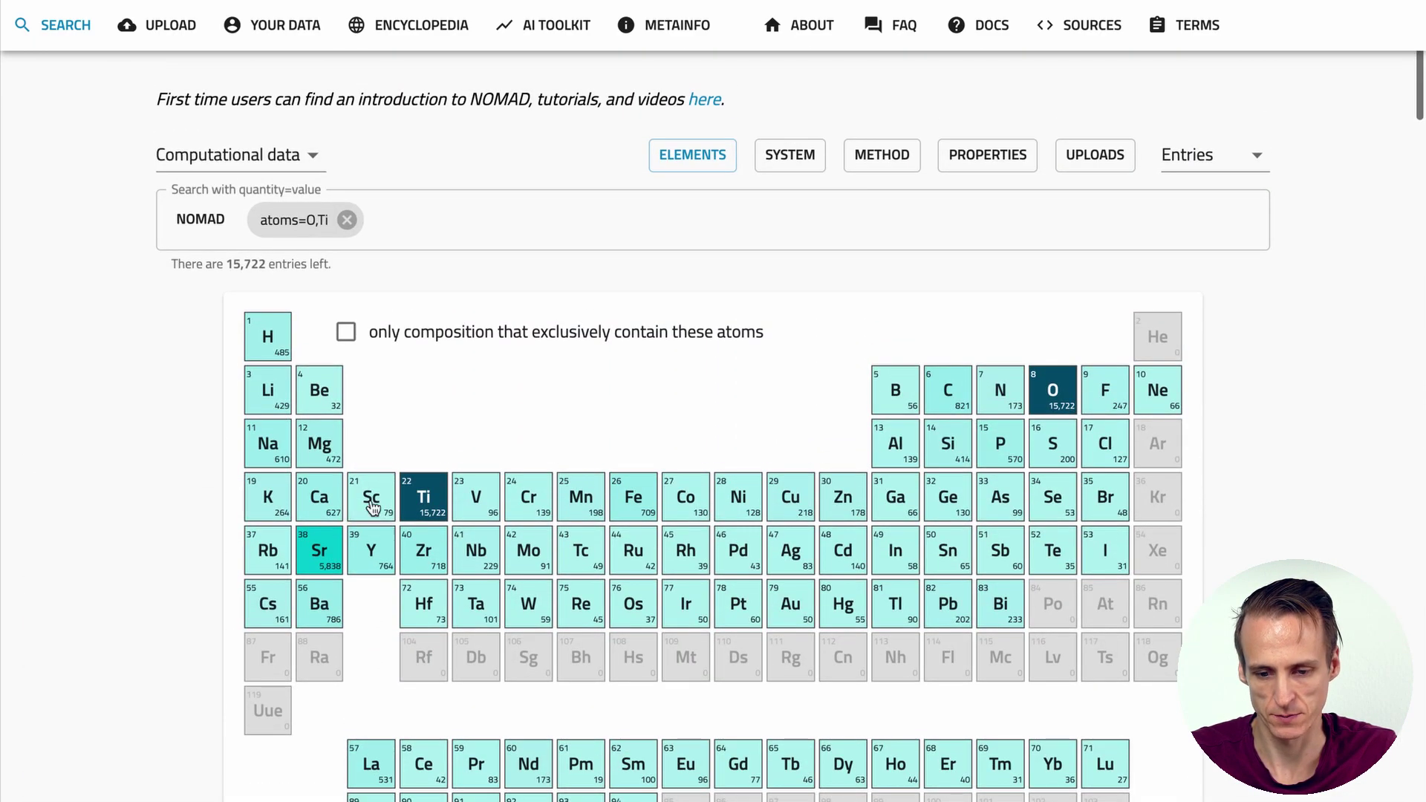
{"action": "left_click", "coordinate": [346, 334]}
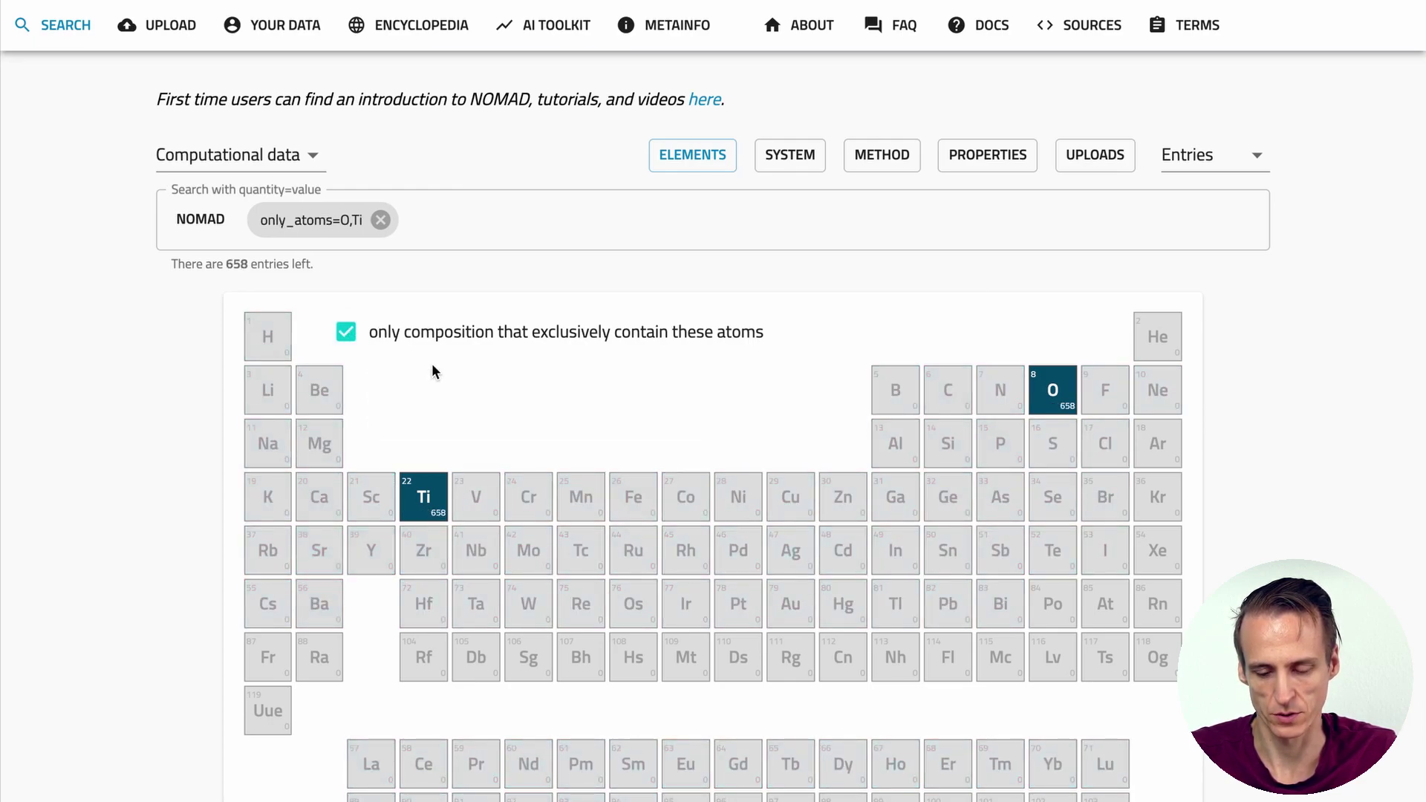
{"action": "scroll", "coordinate": [433, 366], "scroll_direction": "down", "scroll_amount": 8}
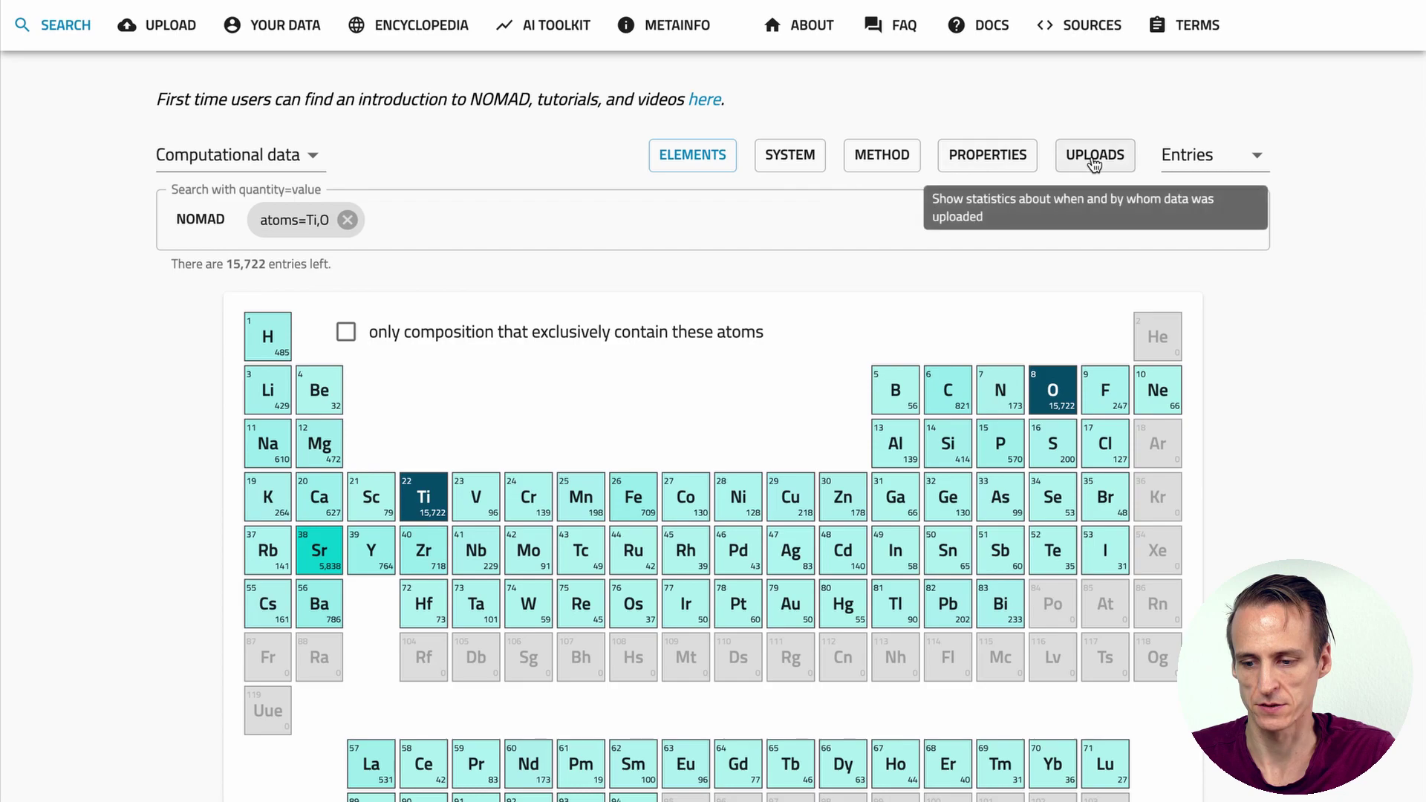
Show the system statistics, clear the Ti and O atoms filter, and look through the system and compound type histograms.
{"action": "left_click", "coordinate": [790, 160]}
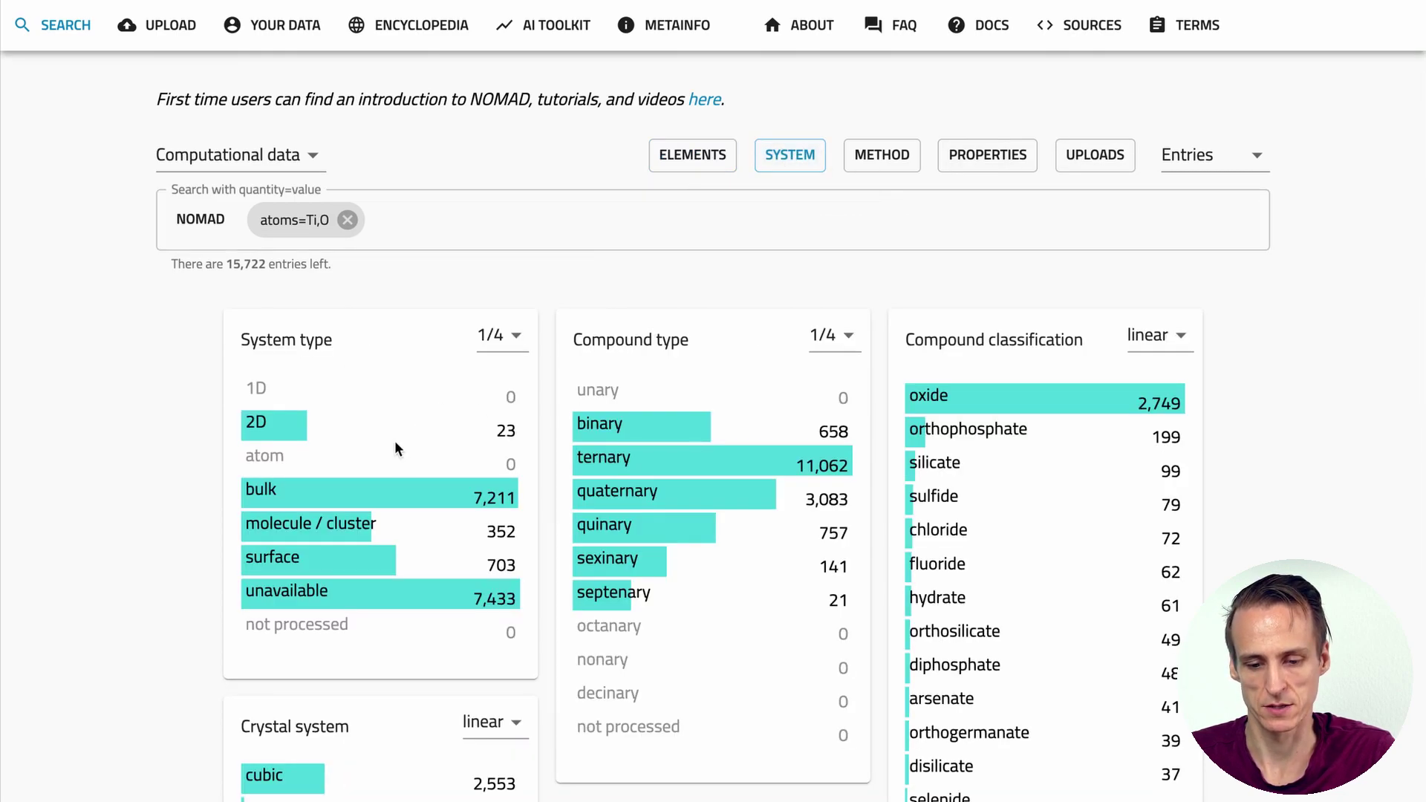
{"action": "left_click", "coordinate": [347, 220]}
{"action": "scroll", "coordinate": [413, 416], "scroll_direction": "down", "scroll_amount": 2}
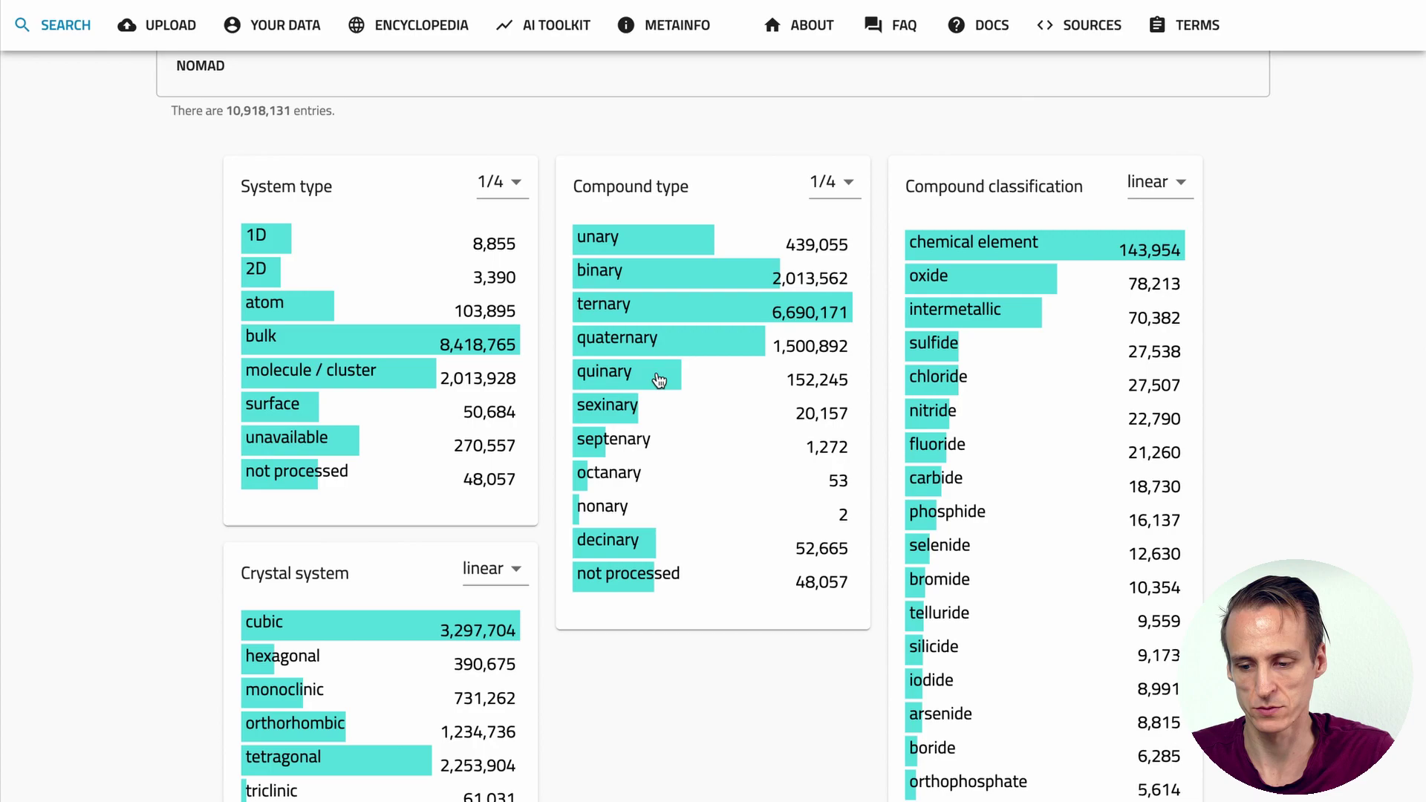
{"action": "scroll", "coordinate": [980, 363], "scroll_direction": "up", "scroll_amount": 2}
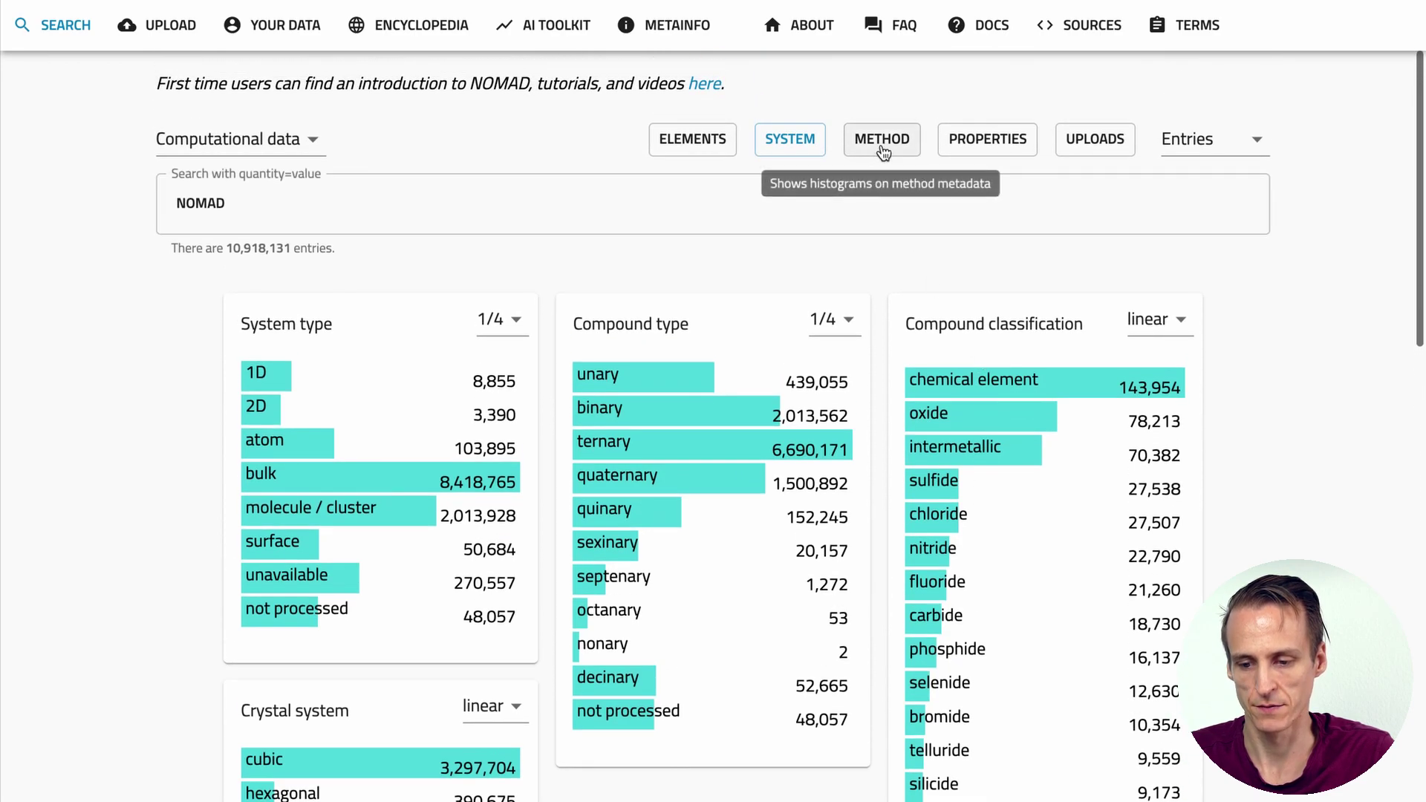
Examine the method metadata histograms for code, basis set and XC functionals.
{"action": "left_click", "coordinate": [882, 151]}
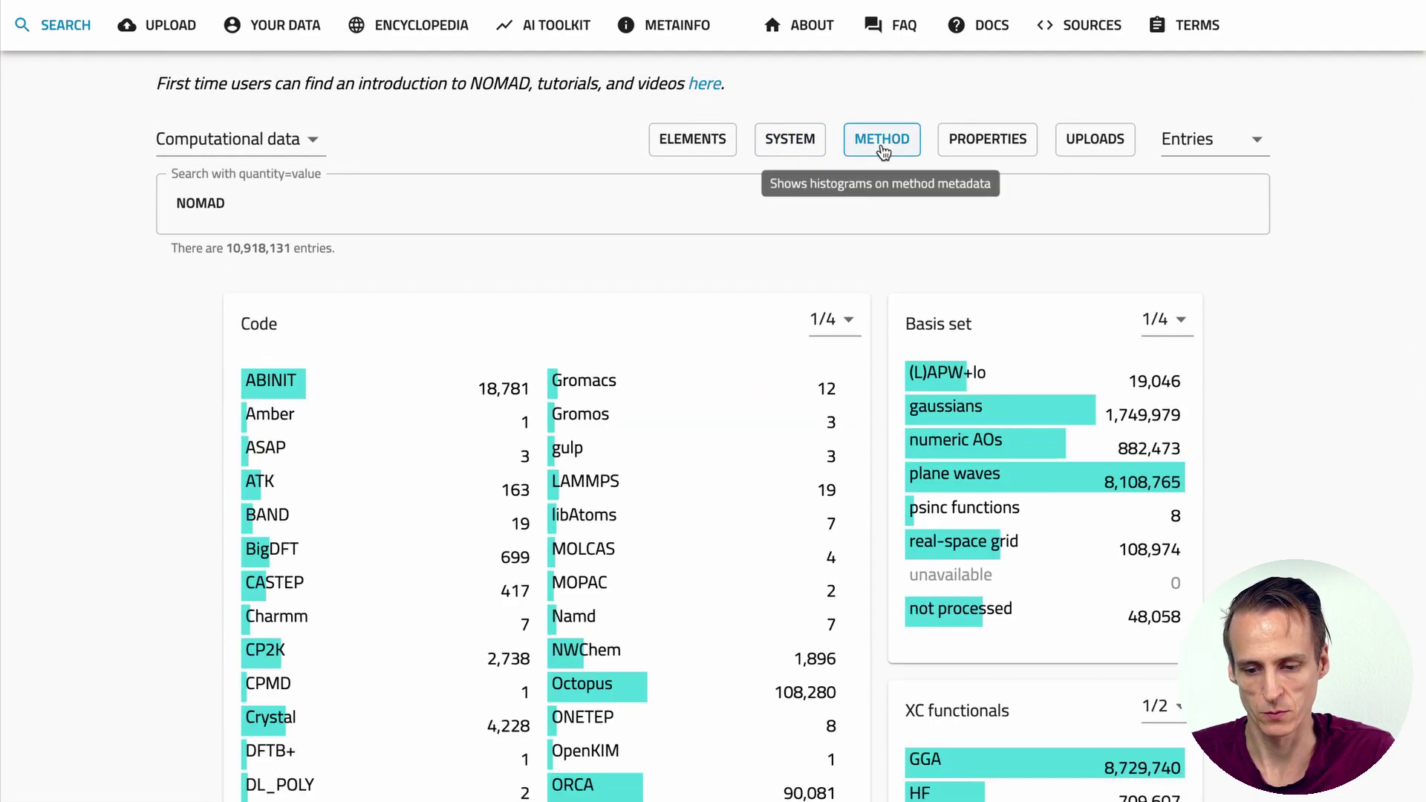
{"action": "scroll", "coordinate": [755, 413], "scroll_direction": "down", "scroll_amount": 3}
{"action": "scroll", "coordinate": [586, 547], "scroll_direction": "down", "scroll_amount": 4}
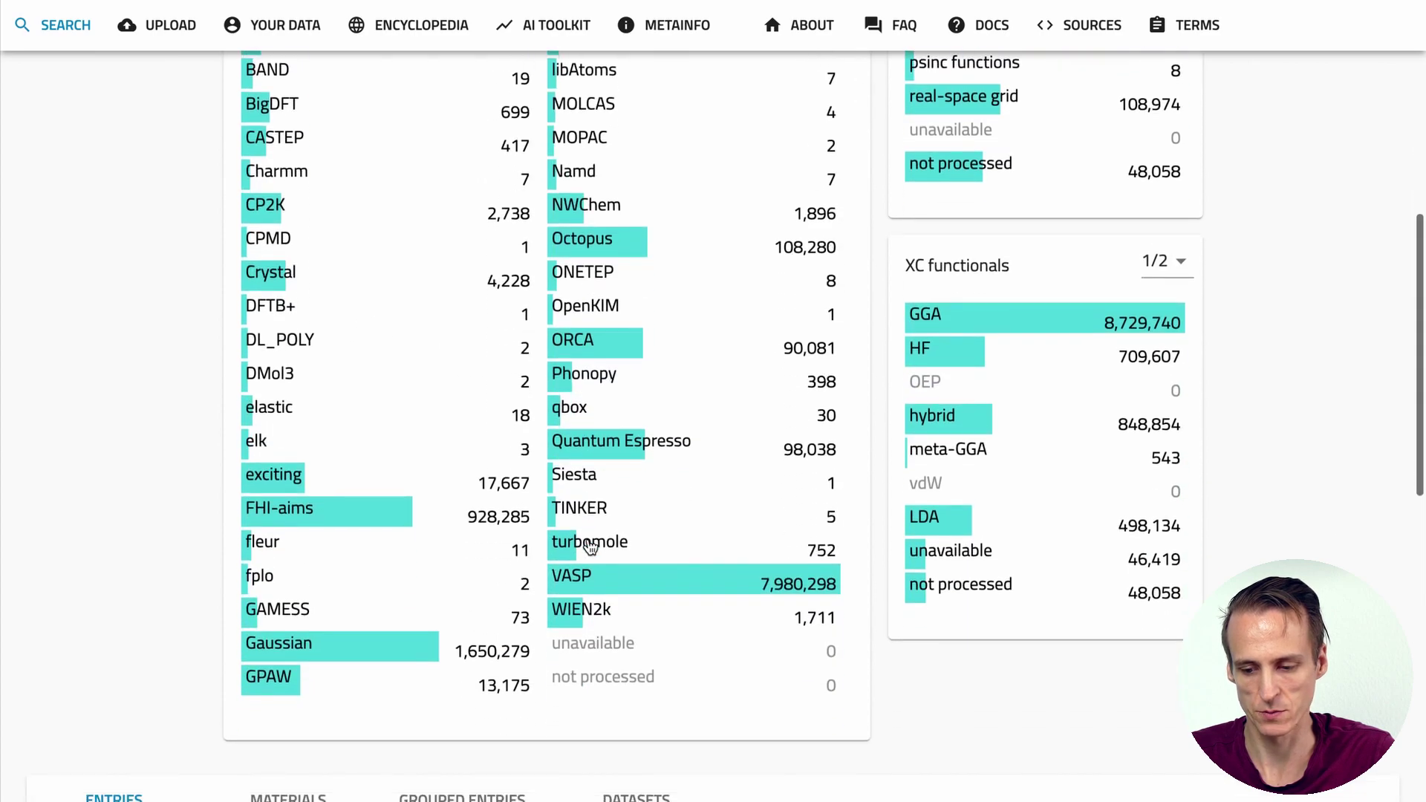
{"action": "scroll", "coordinate": [590, 546], "scroll_direction": "up", "scroll_amount": 3}
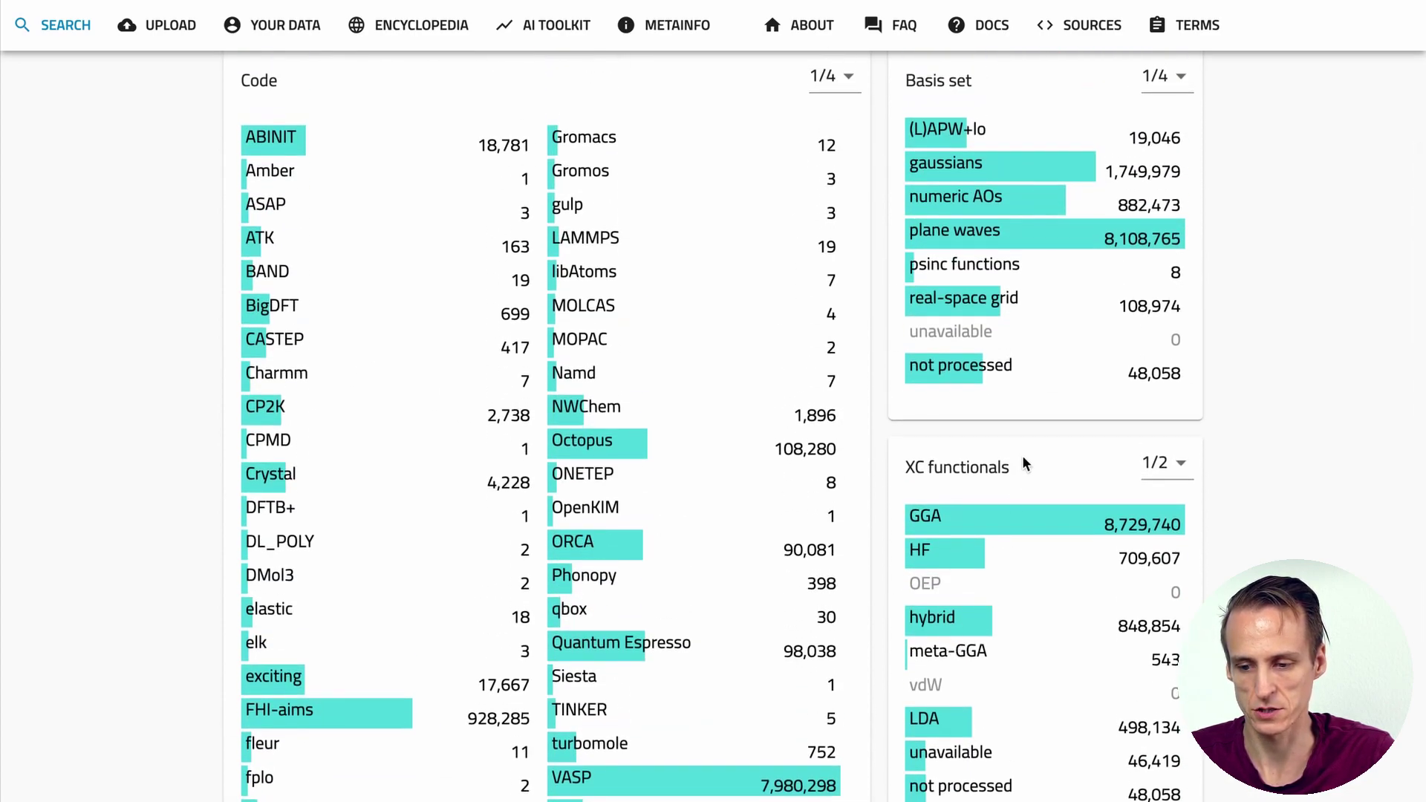
{"action": "scroll", "coordinate": [1026, 439], "scroll_direction": "up", "scroll_amount": 3}
{"action": "scroll", "coordinate": [1040, 401], "scroll_direction": "up", "scroll_amount": 1}
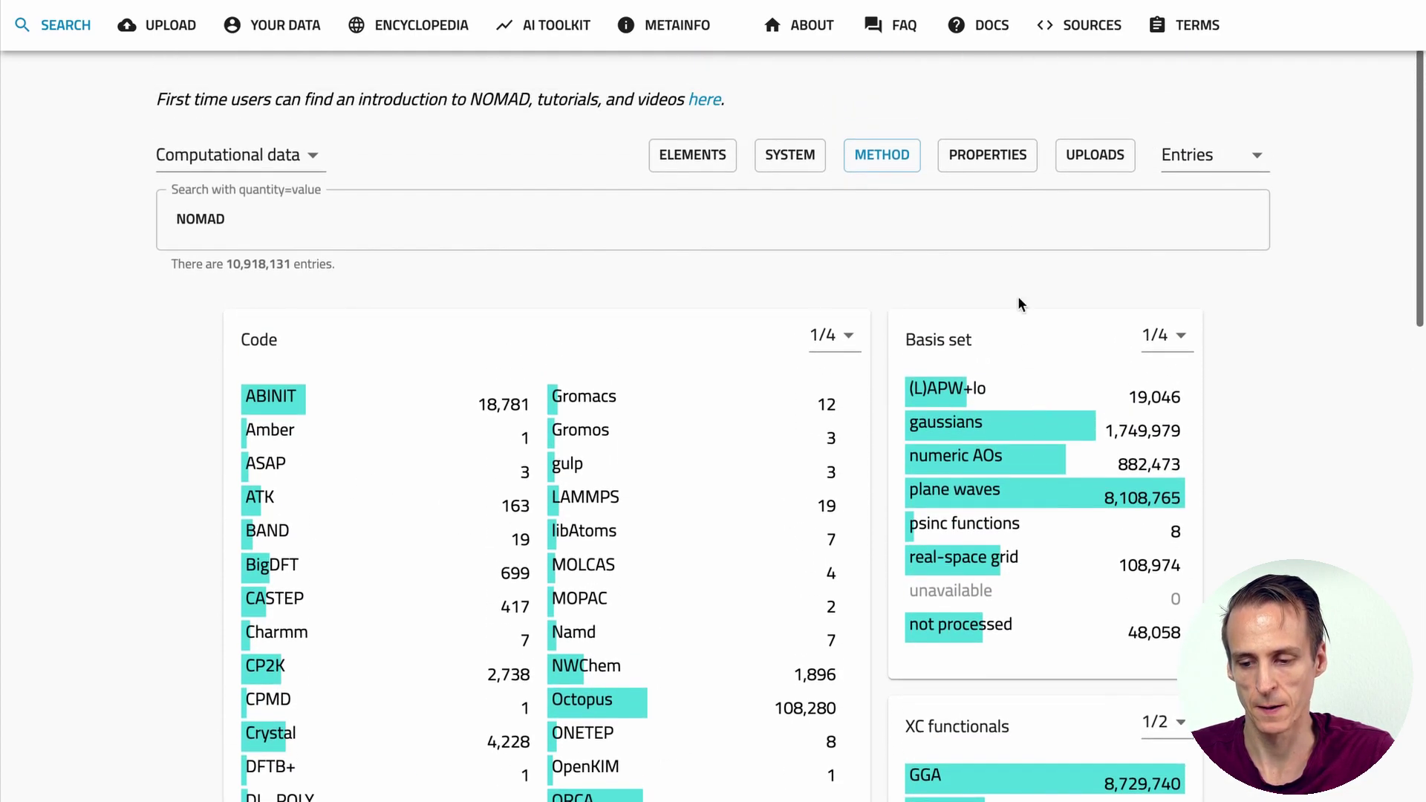
Examine the property histograms for electronic, mechanical, thermal and optical data and the functional classification.
{"action": "left_click", "coordinate": [984, 156]}
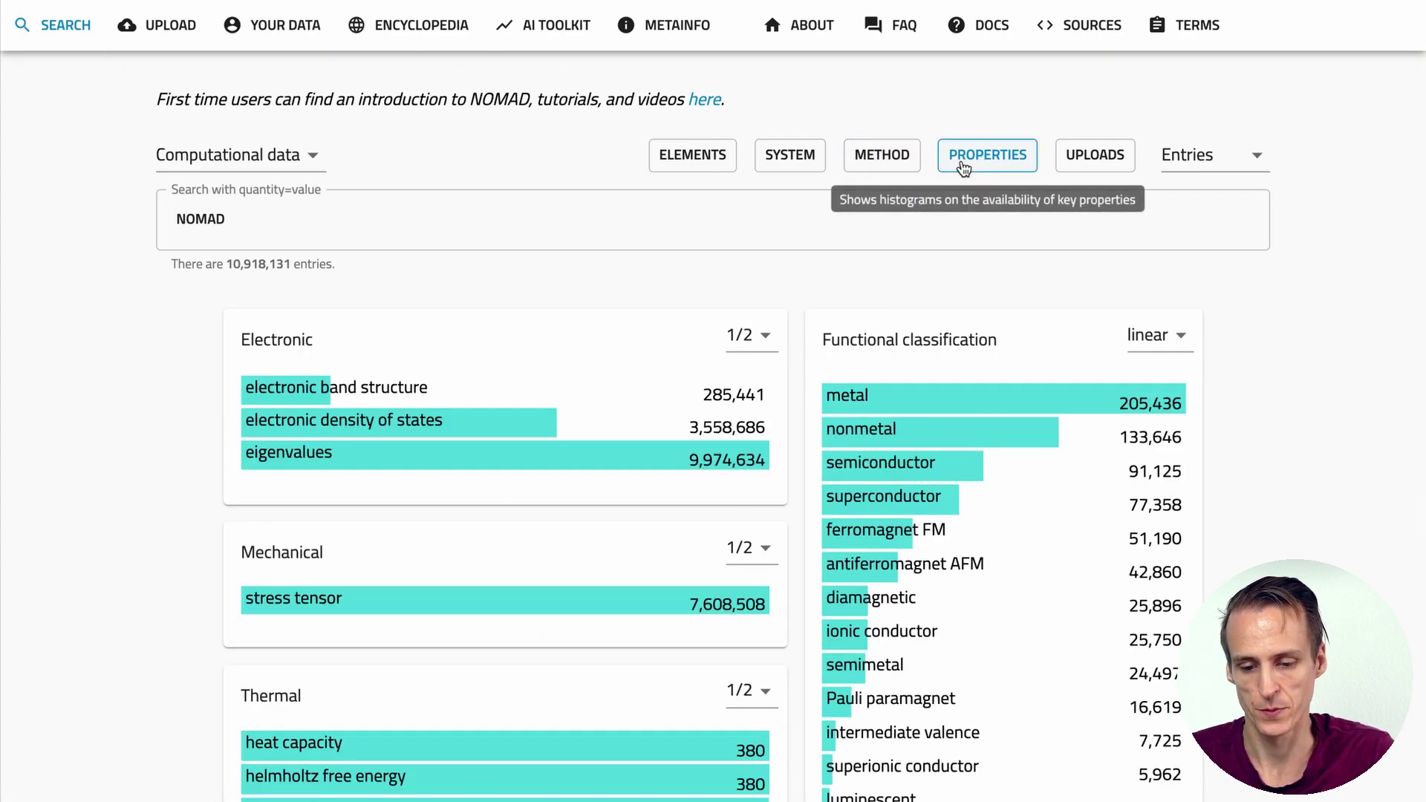
{"action": "scroll", "coordinate": [550, 364], "scroll_direction": "down", "scroll_amount": 1}
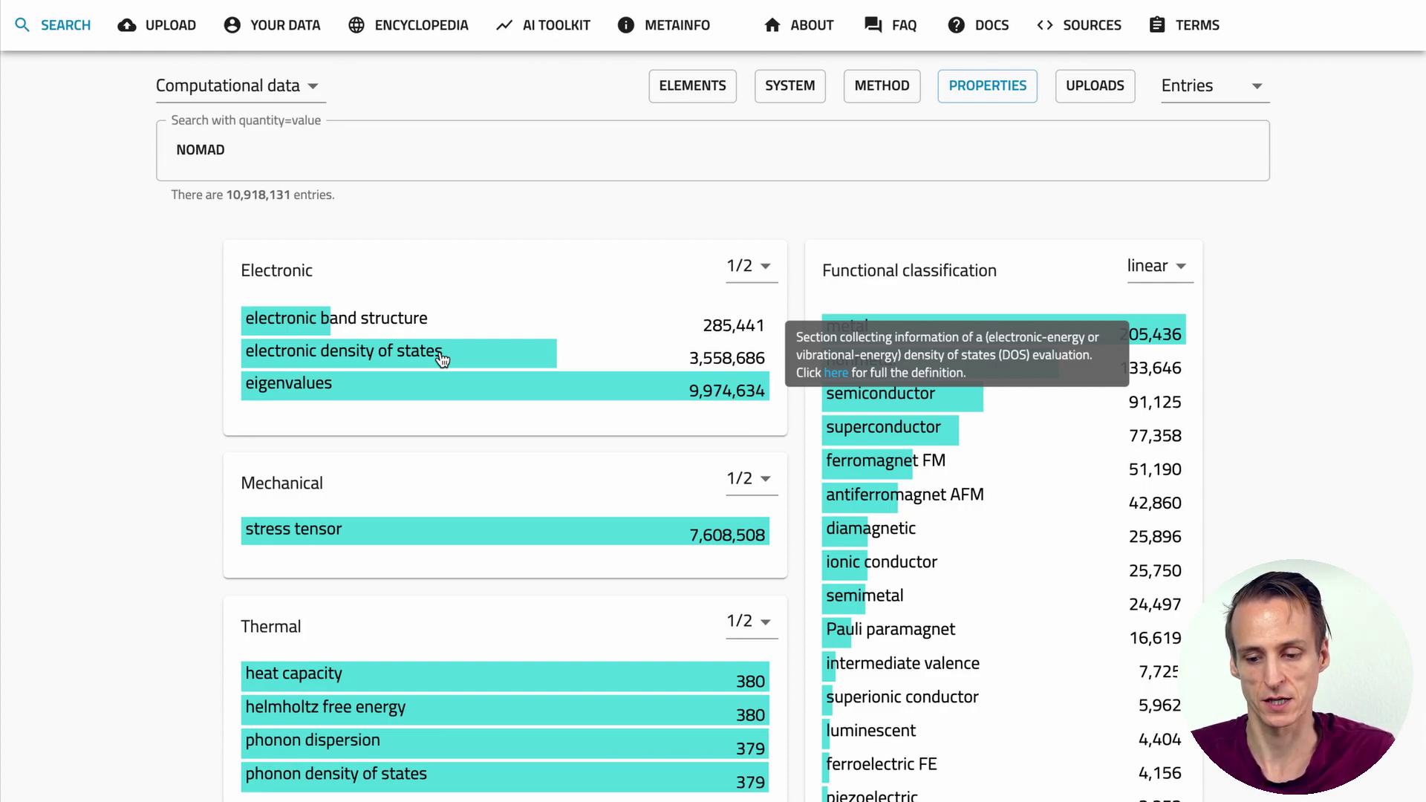
{"action": "scroll", "coordinate": [440, 358], "scroll_direction": "down", "scroll_amount": 3}
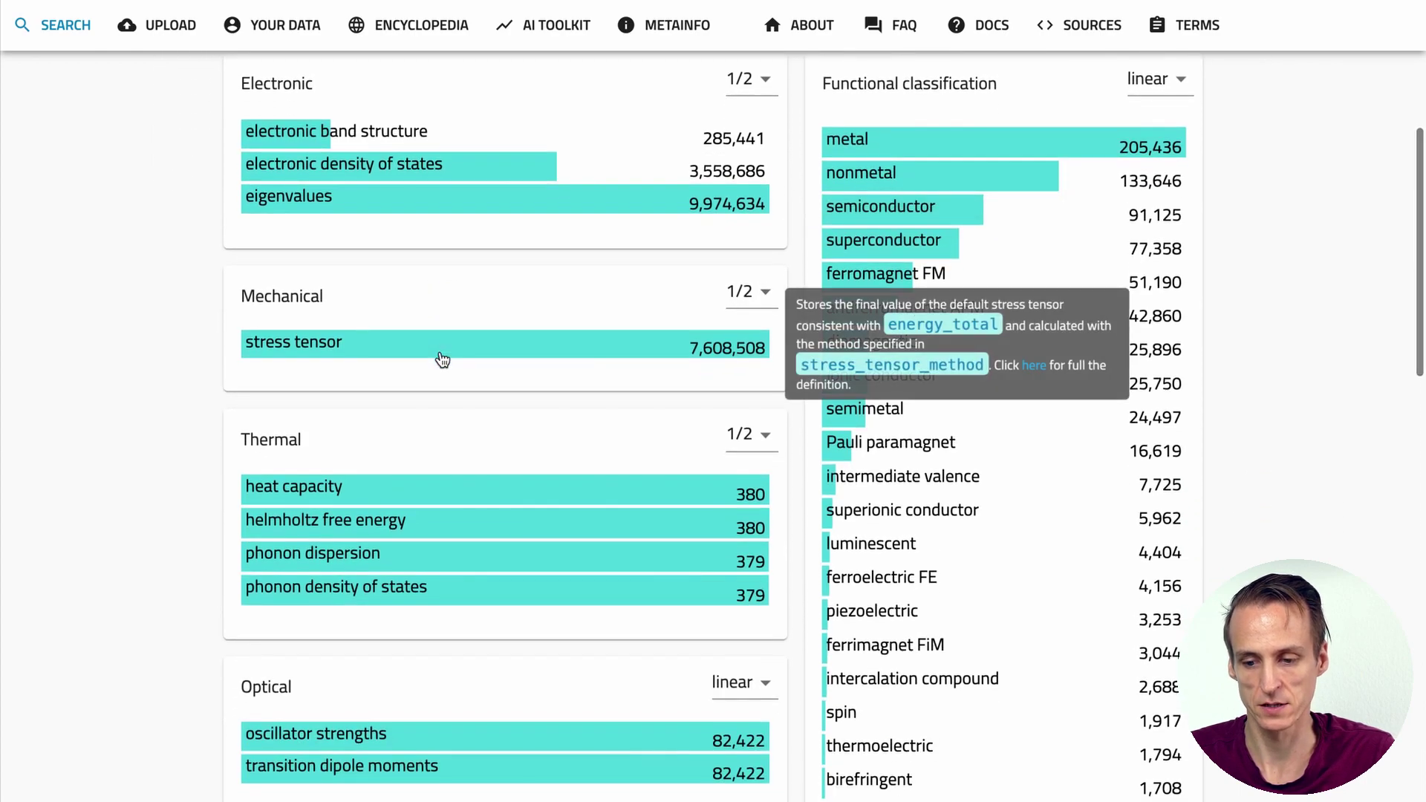
{"action": "scroll", "coordinate": [440, 356], "scroll_direction": "up", "scroll_amount": 2}
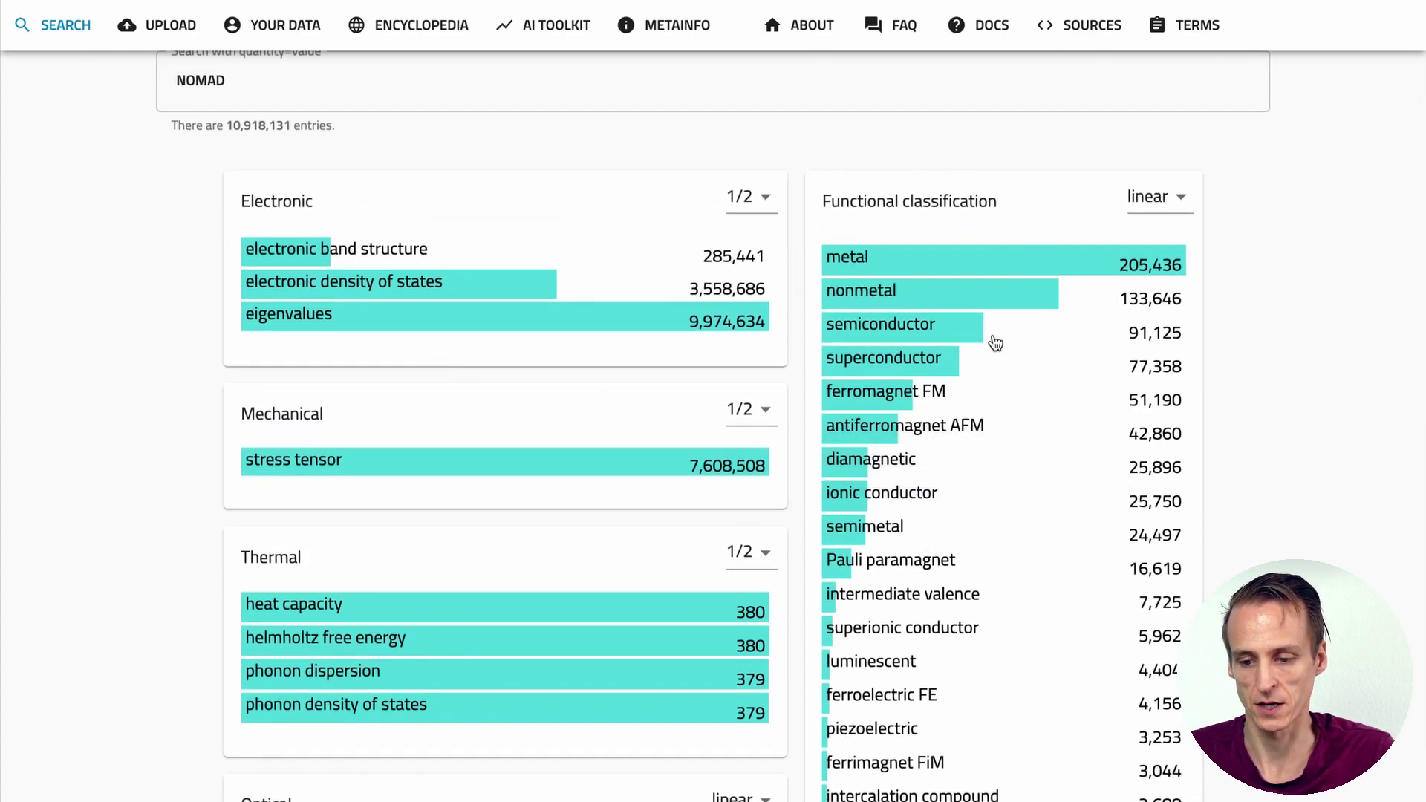
{"action": "scroll", "coordinate": [980, 598], "scroll_direction": "up", "scroll_amount": 2}
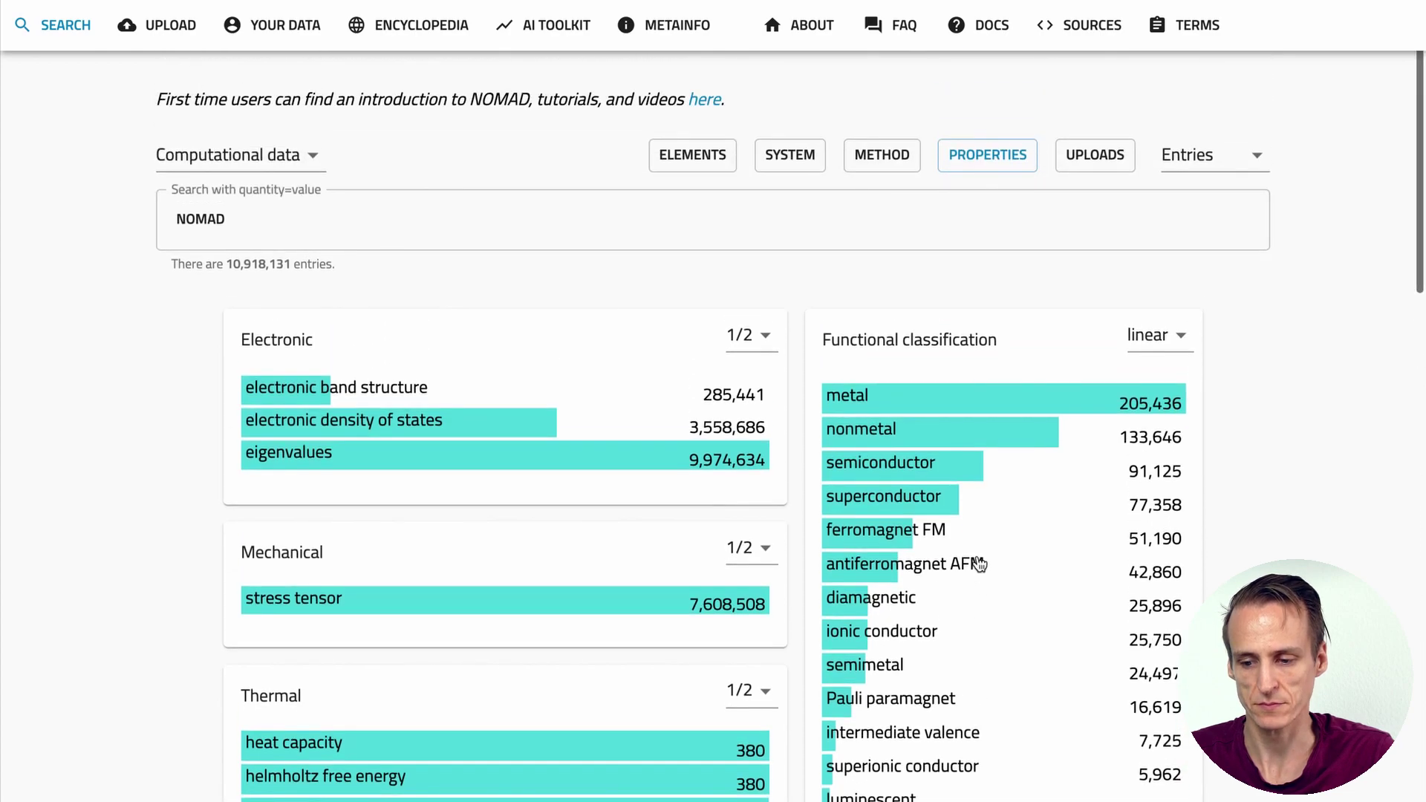
Examine the upload statistics over time and by uploader or origin.
{"action": "left_click", "coordinate": [1100, 165]}
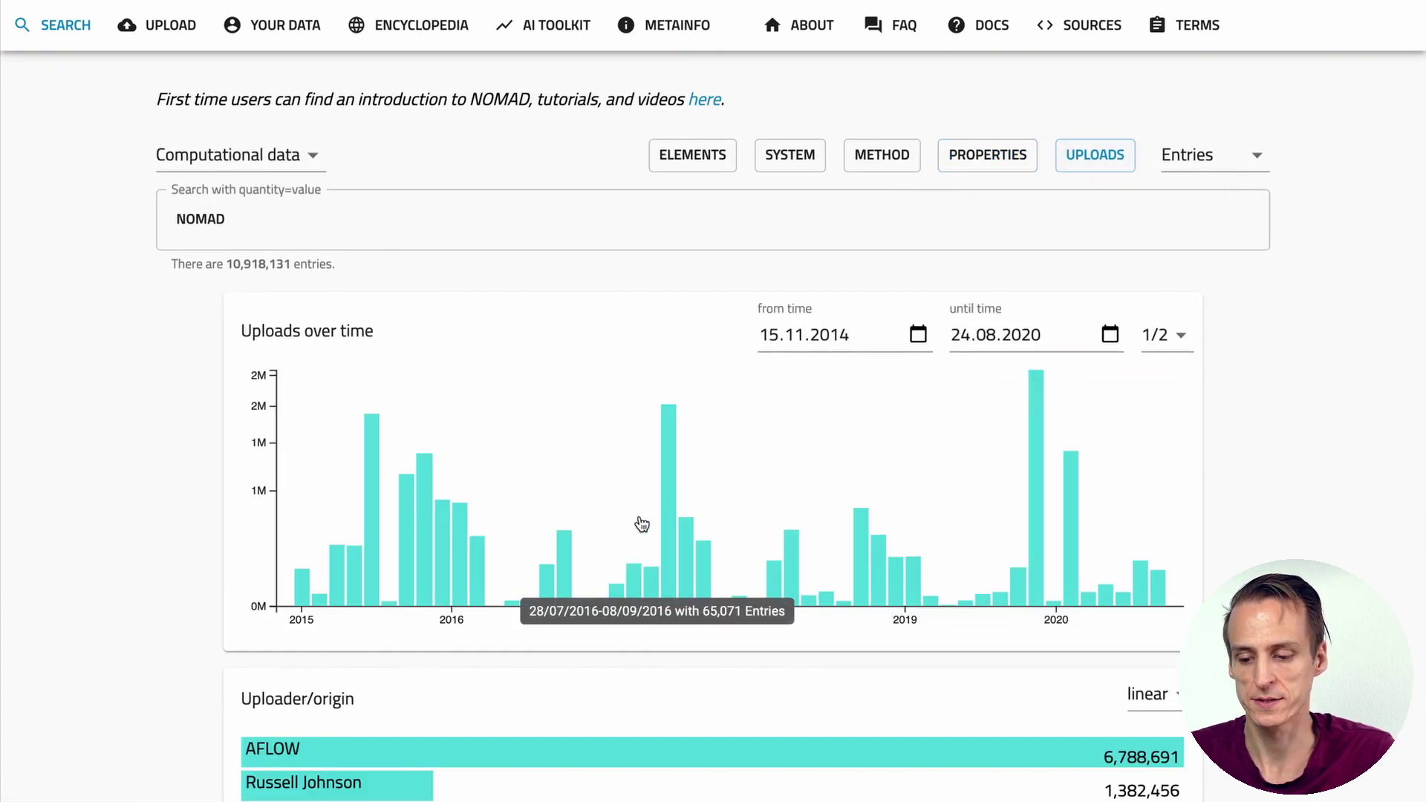
{"action": "scroll", "coordinate": [939, 515], "scroll_direction": "down", "scroll_amount": 2}
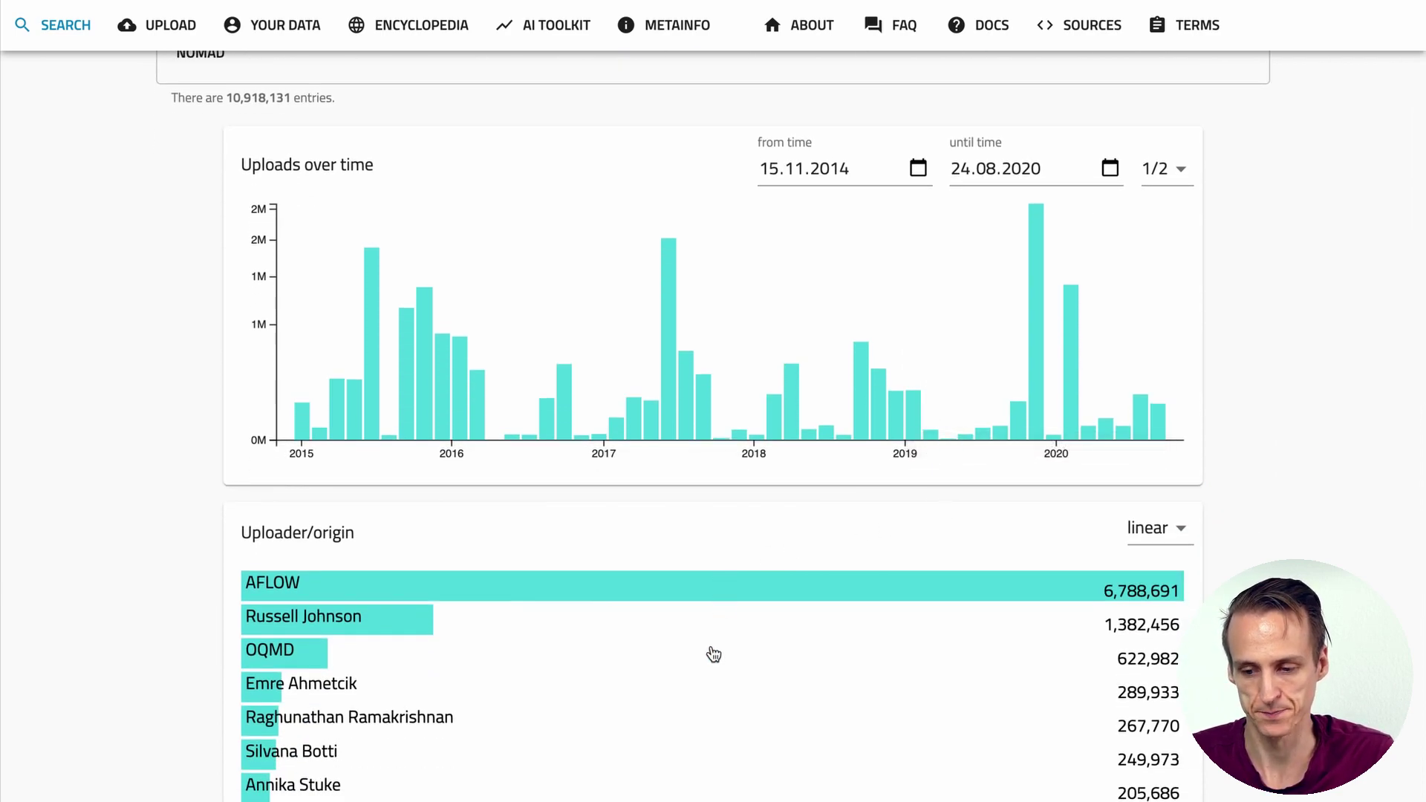
{"action": "scroll", "coordinate": [714, 653], "scroll_direction": "up", "scroll_amount": 2}
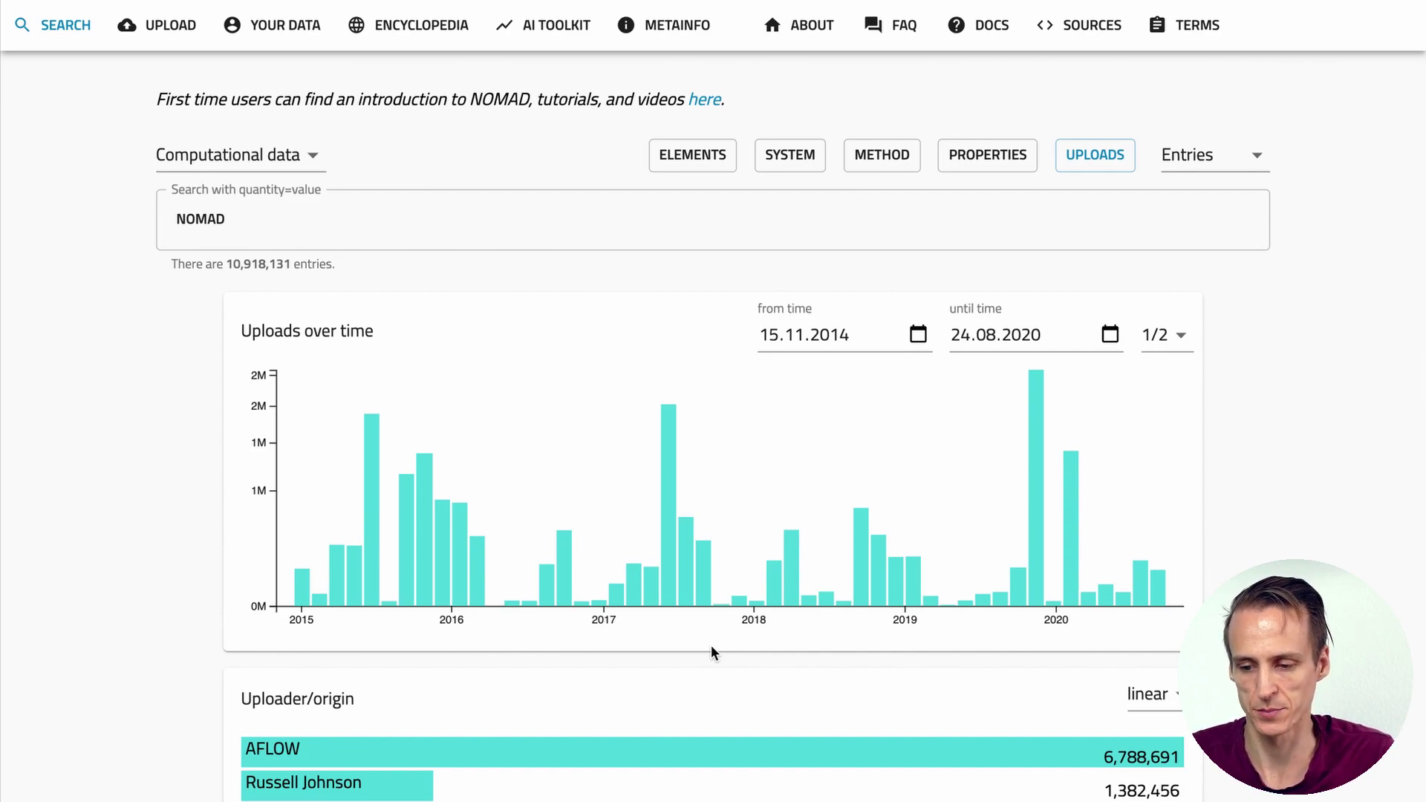
Filter the entries to those that provide an electronic density of states.
{"action": "left_click", "coordinate": [996, 165]}
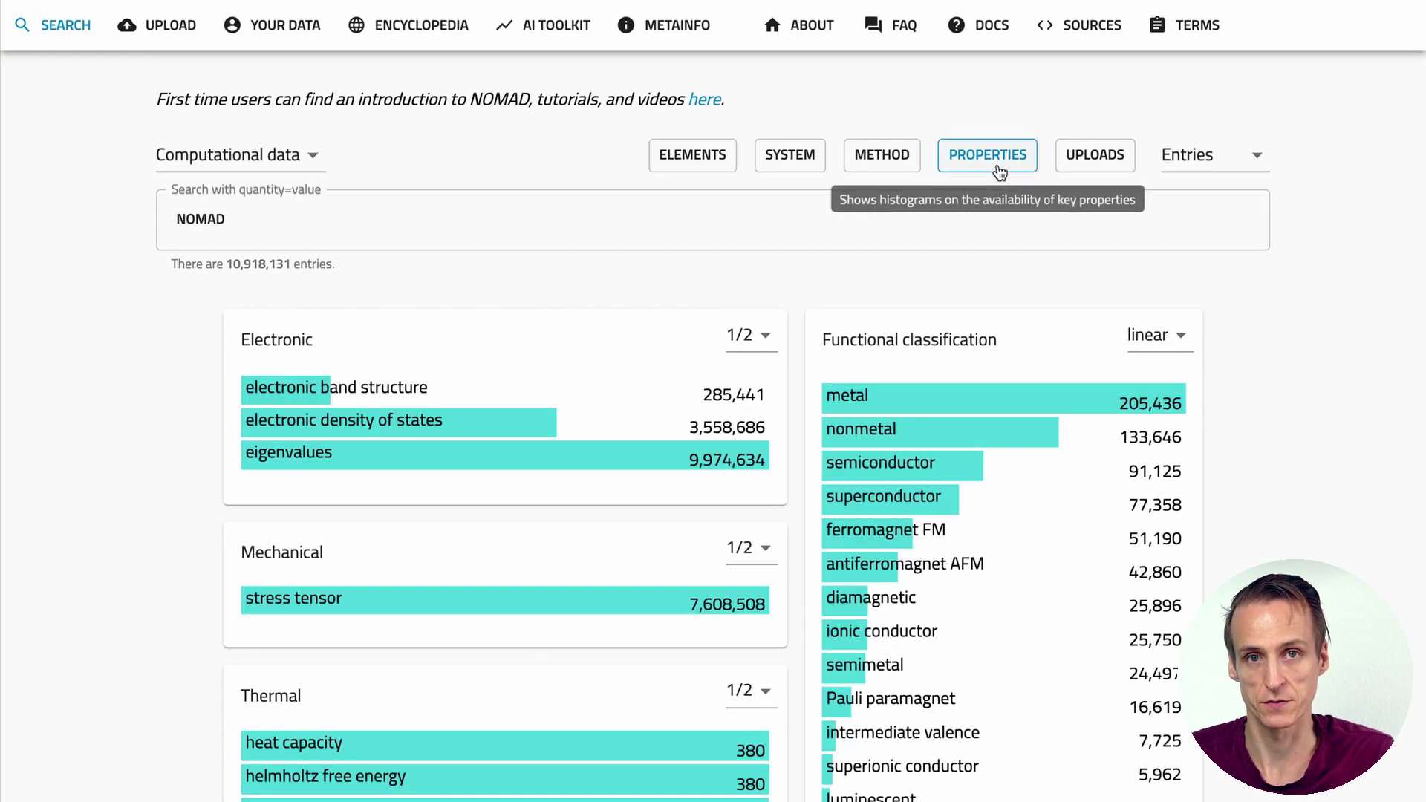
{"action": "scroll", "coordinate": [908, 293], "scroll_direction": "down", "scroll_amount": 2}
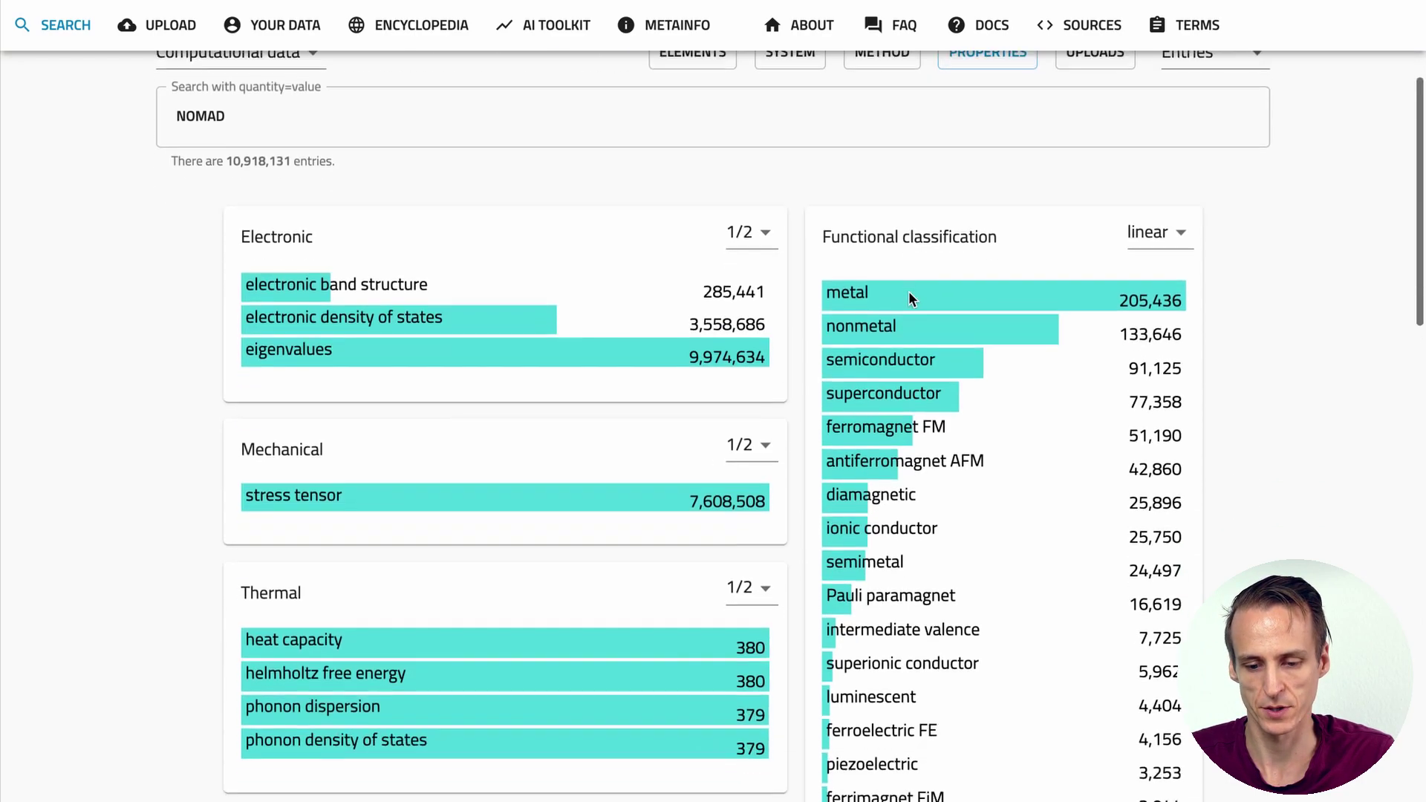
{"action": "mouse_move", "coordinate": [369, 299]}
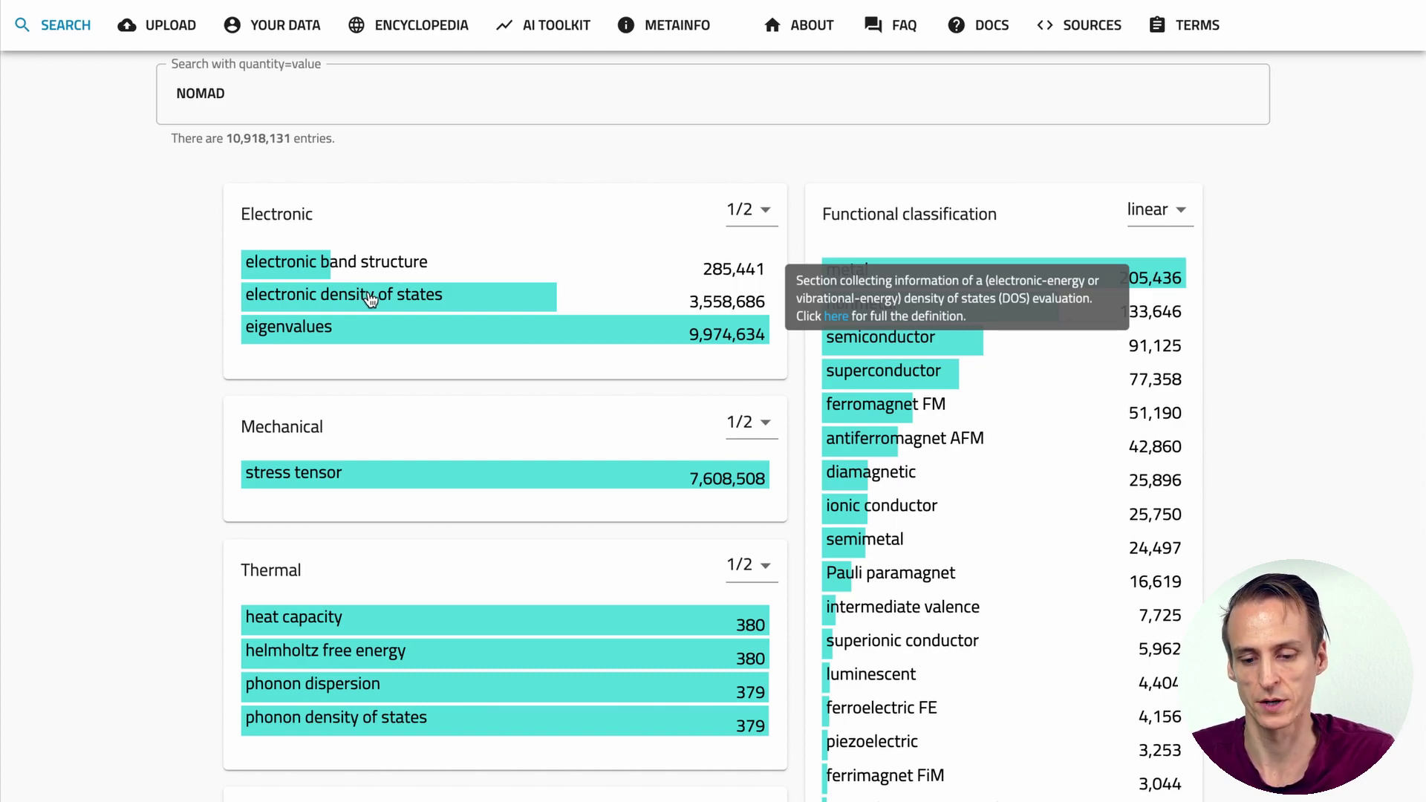
{"action": "left_click", "coordinate": [370, 299]}
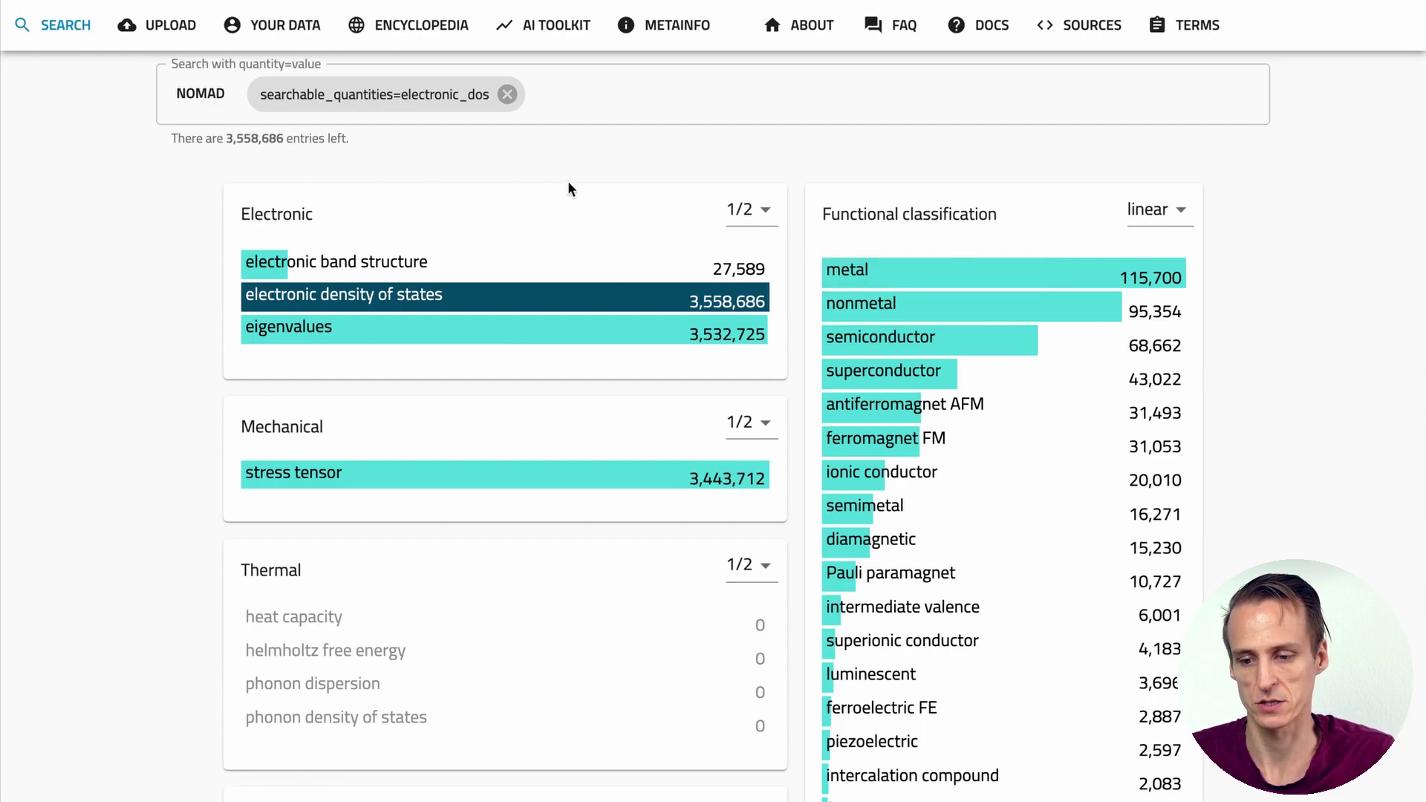
{"action": "scroll", "coordinate": [568, 180], "scroll_direction": "up", "scroll_amount": 2}
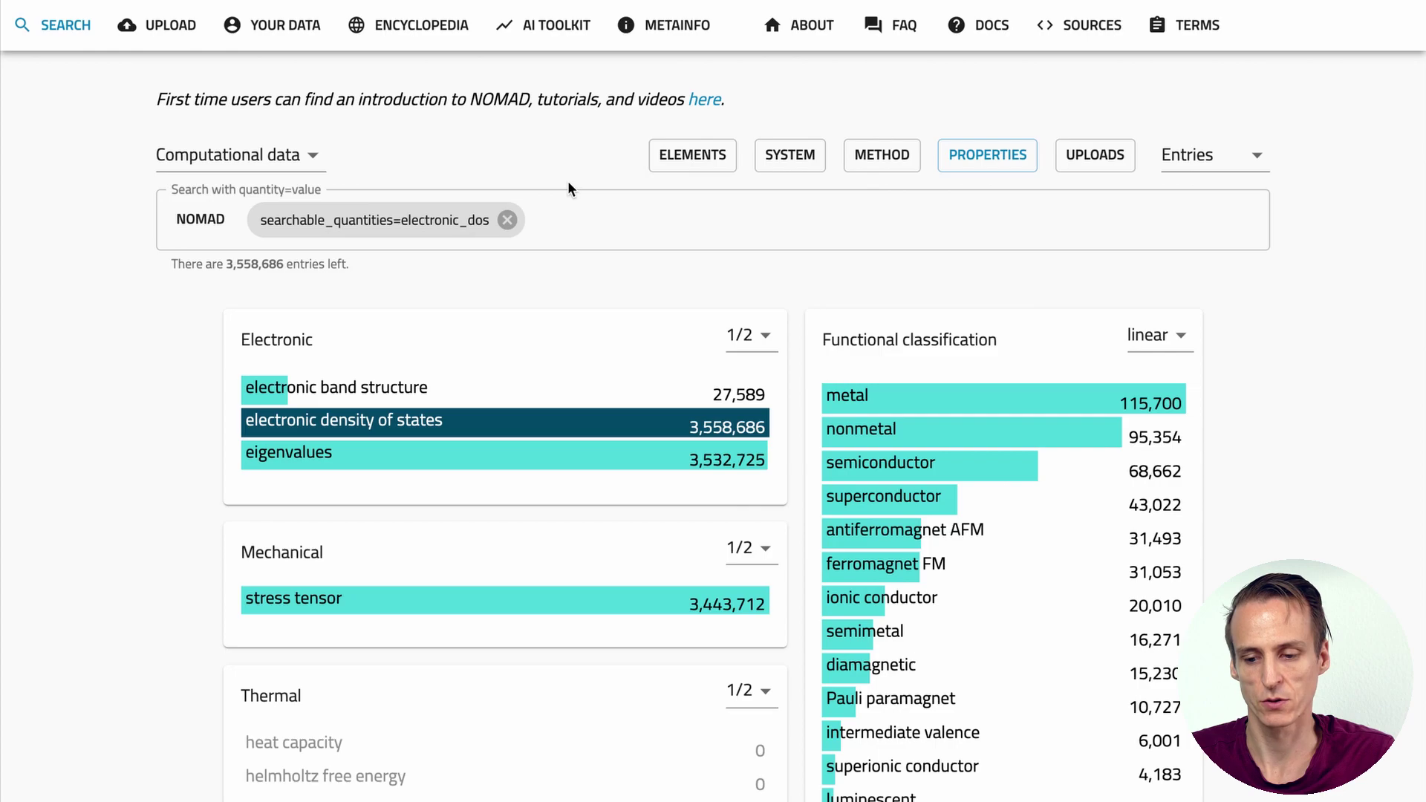
Narrow the entries to those computed with the VASP code and review the XC functionals histogram.
{"action": "left_click", "coordinate": [896, 158]}
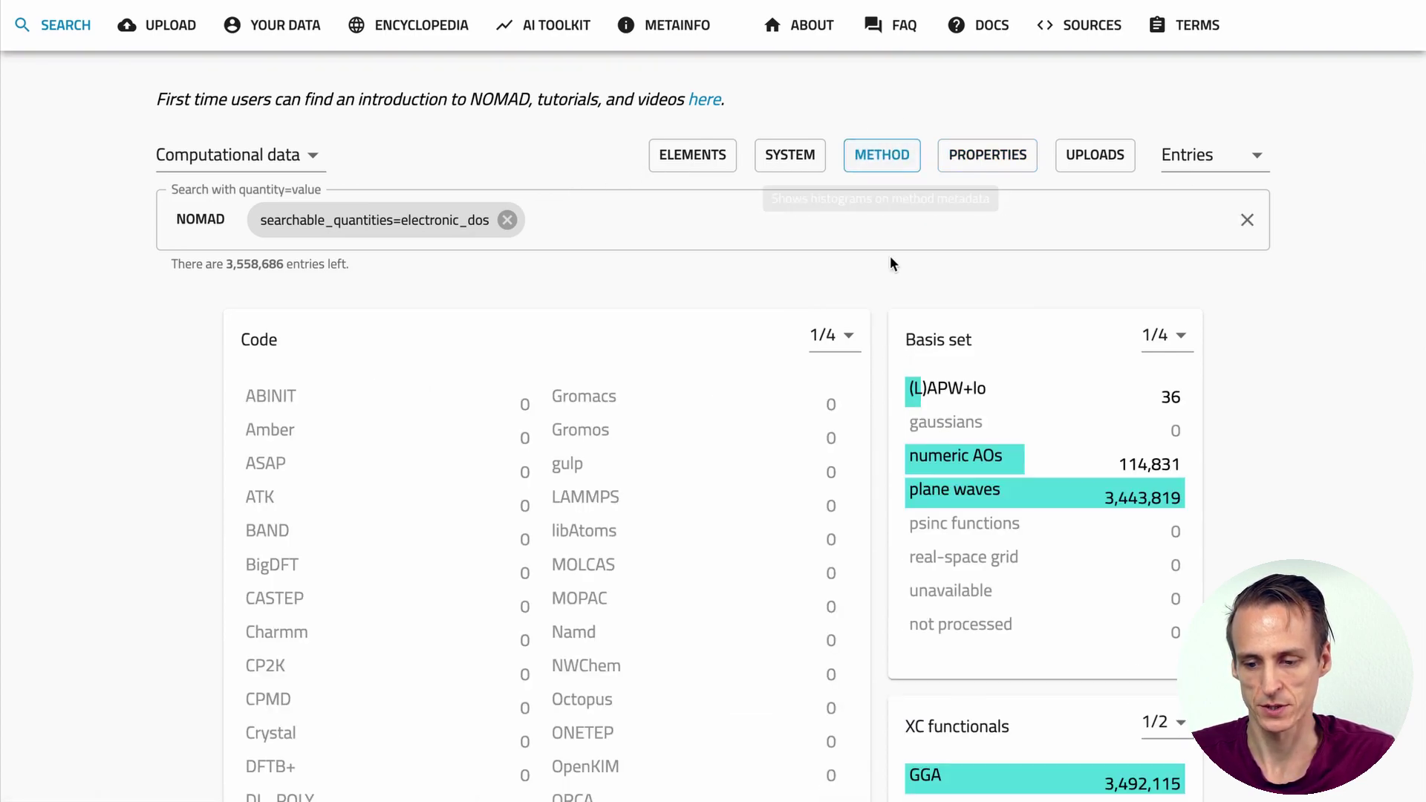
{"action": "scroll", "coordinate": [891, 263], "scroll_direction": "down", "scroll_amount": 1}
{"action": "scroll", "coordinate": [890, 256], "scroll_direction": "down", "scroll_amount": 4}
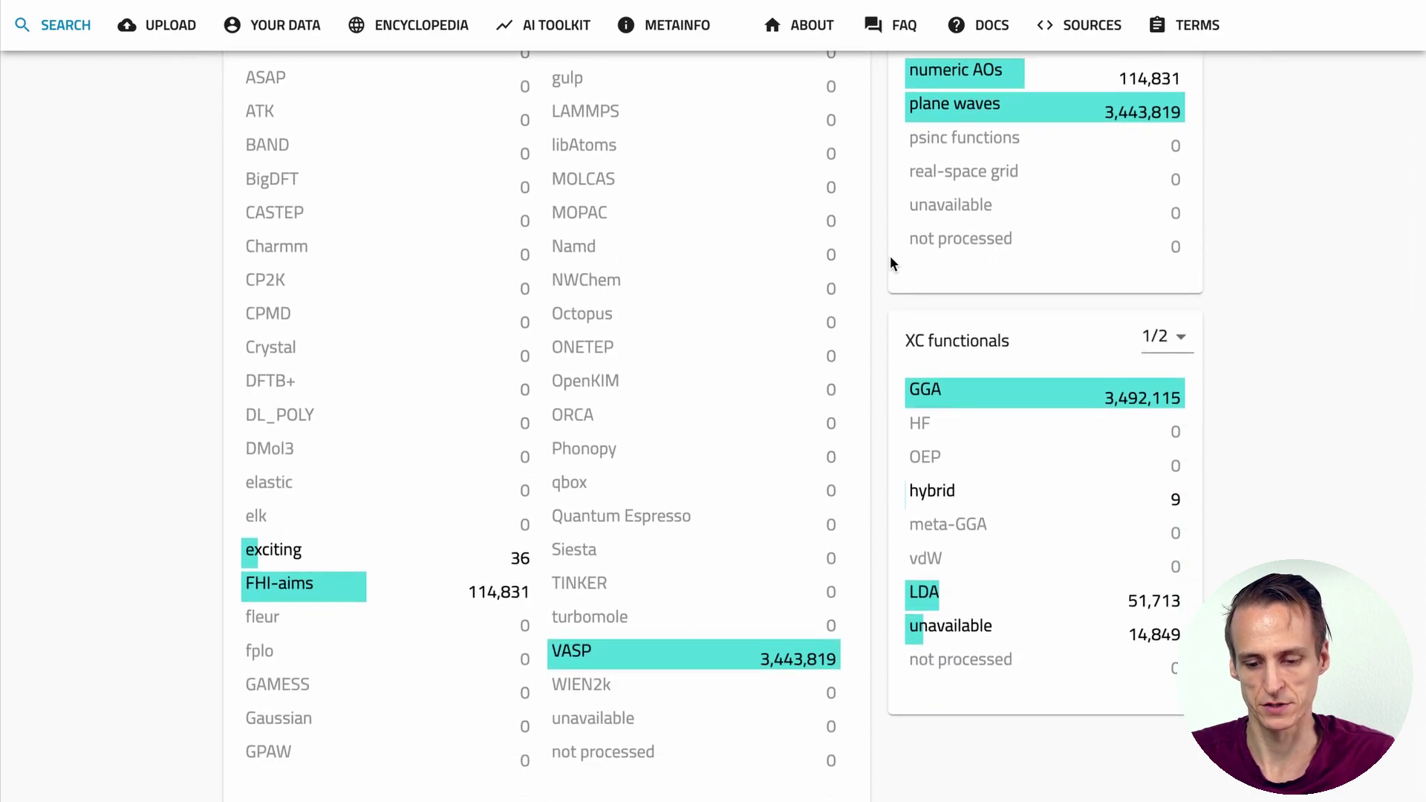
{"action": "left_click", "coordinate": [638, 653]}
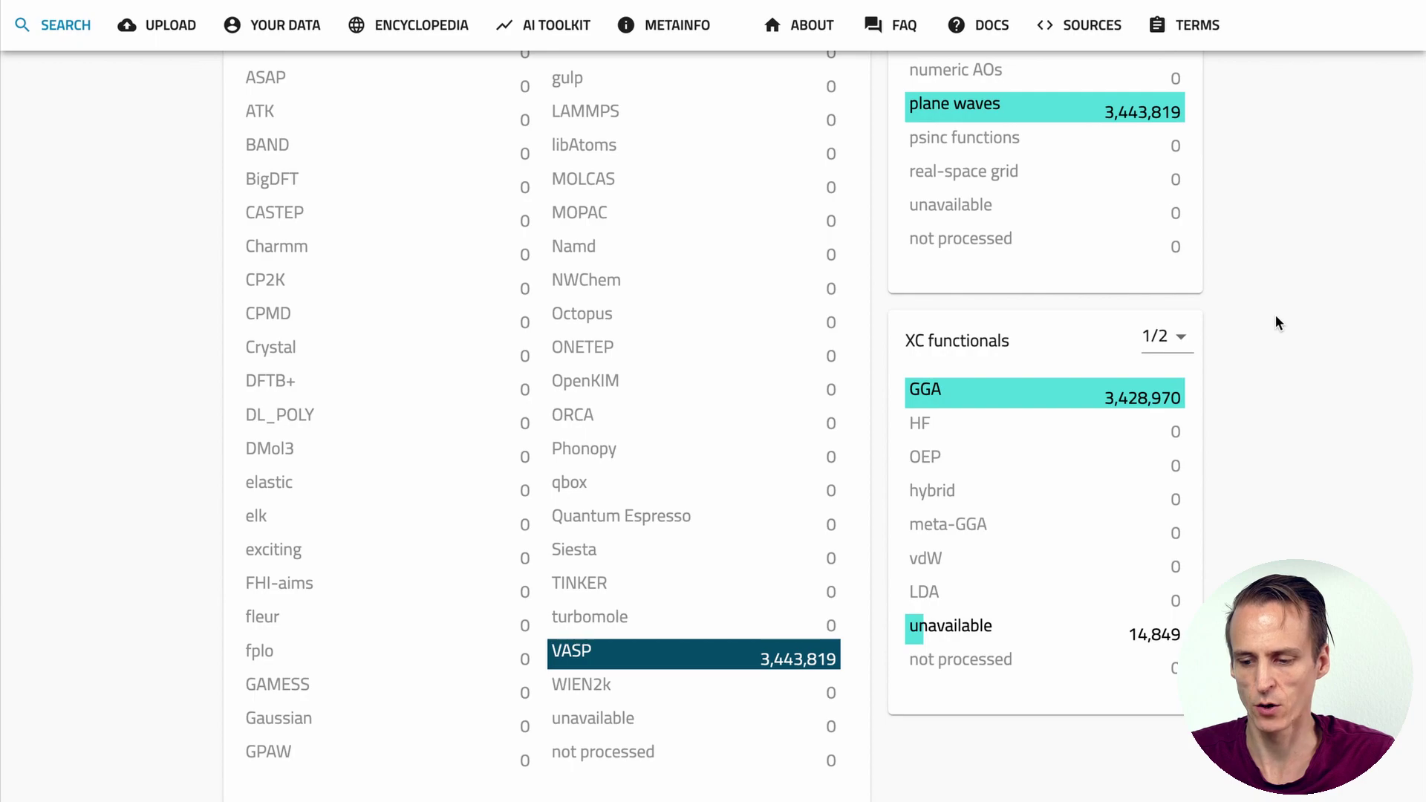
{"action": "scroll", "coordinate": [1276, 315], "scroll_direction": "down", "scroll_amount": 1}
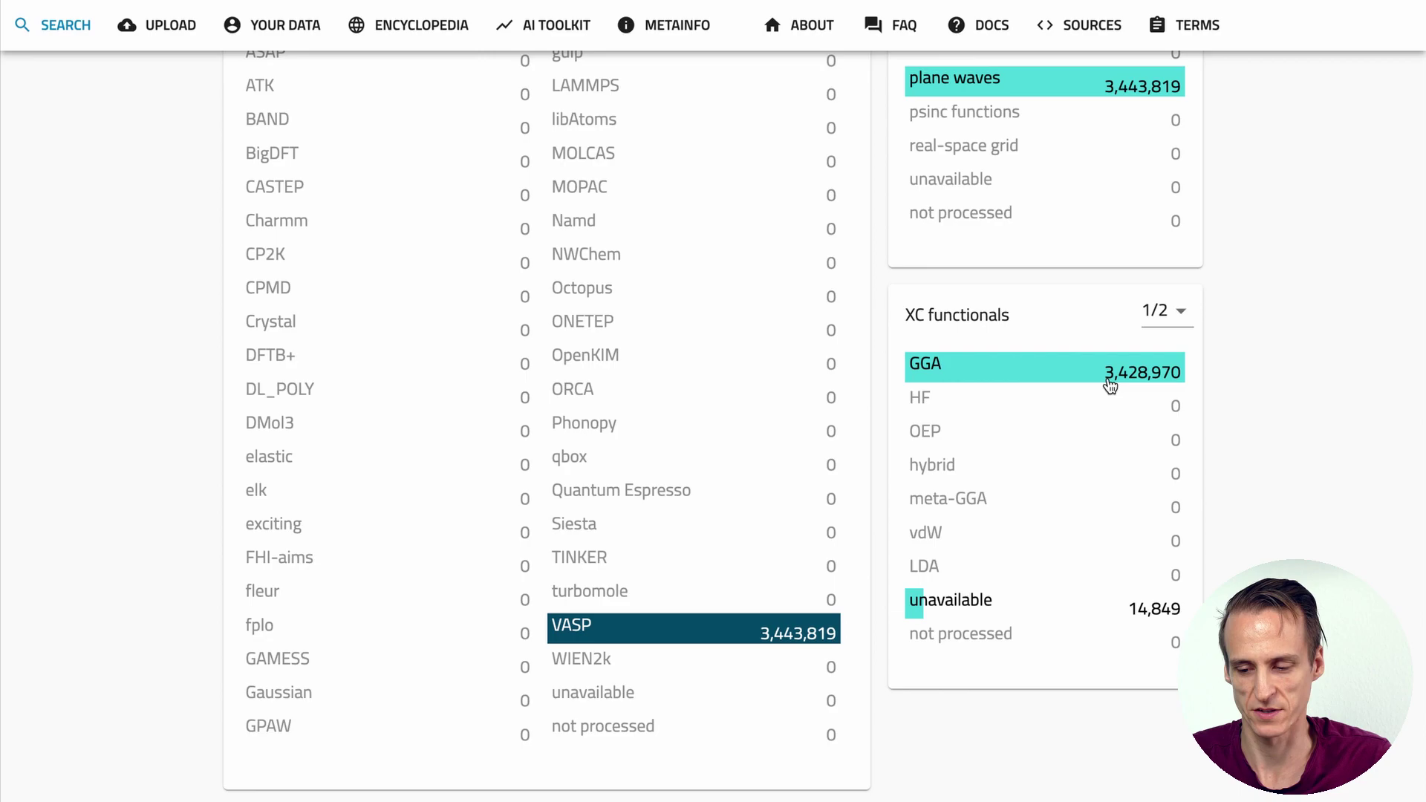
{"action": "scroll", "coordinate": [1110, 384], "scroll_direction": "up", "scroll_amount": 3}
{"action": "scroll", "coordinate": [1110, 385], "scroll_direction": "down", "scroll_amount": 2}
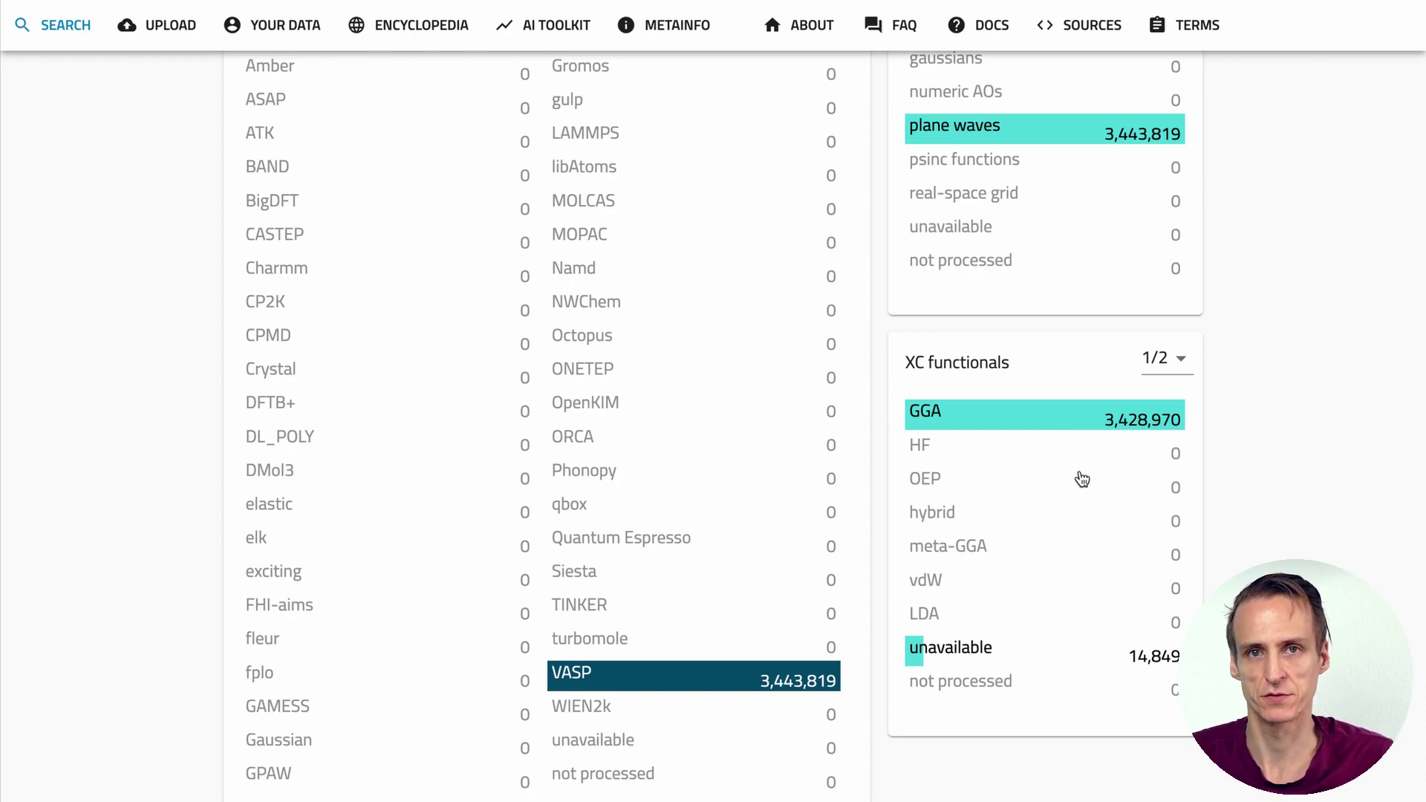
Browse the searchable quantities, look up "function" and filter the entries by xc_functional_names=GGA_C_PBE.
{"action": "scroll", "coordinate": [1083, 479], "scroll_direction": "up", "scroll_amount": 5}
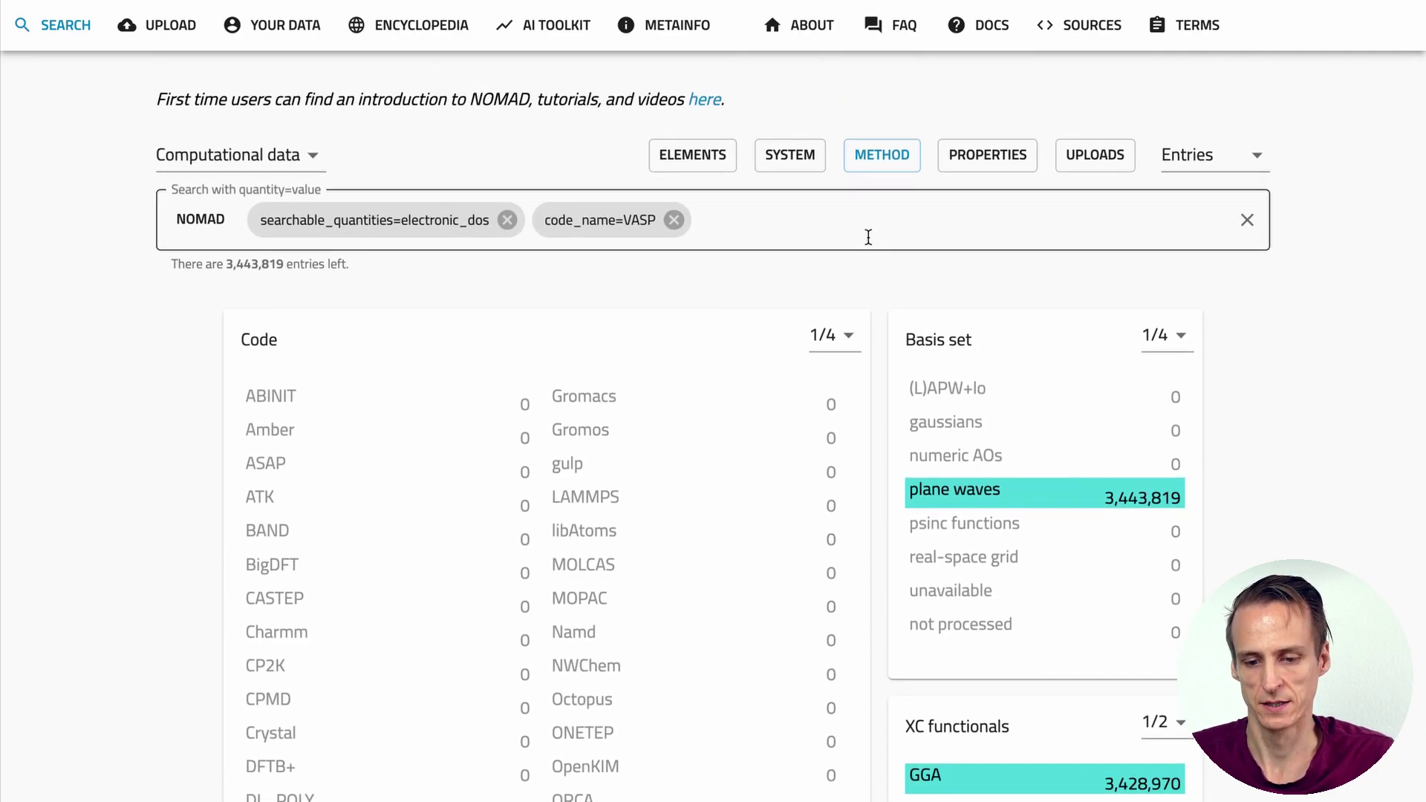
{"action": "left_click", "coordinate": [753, 217]}
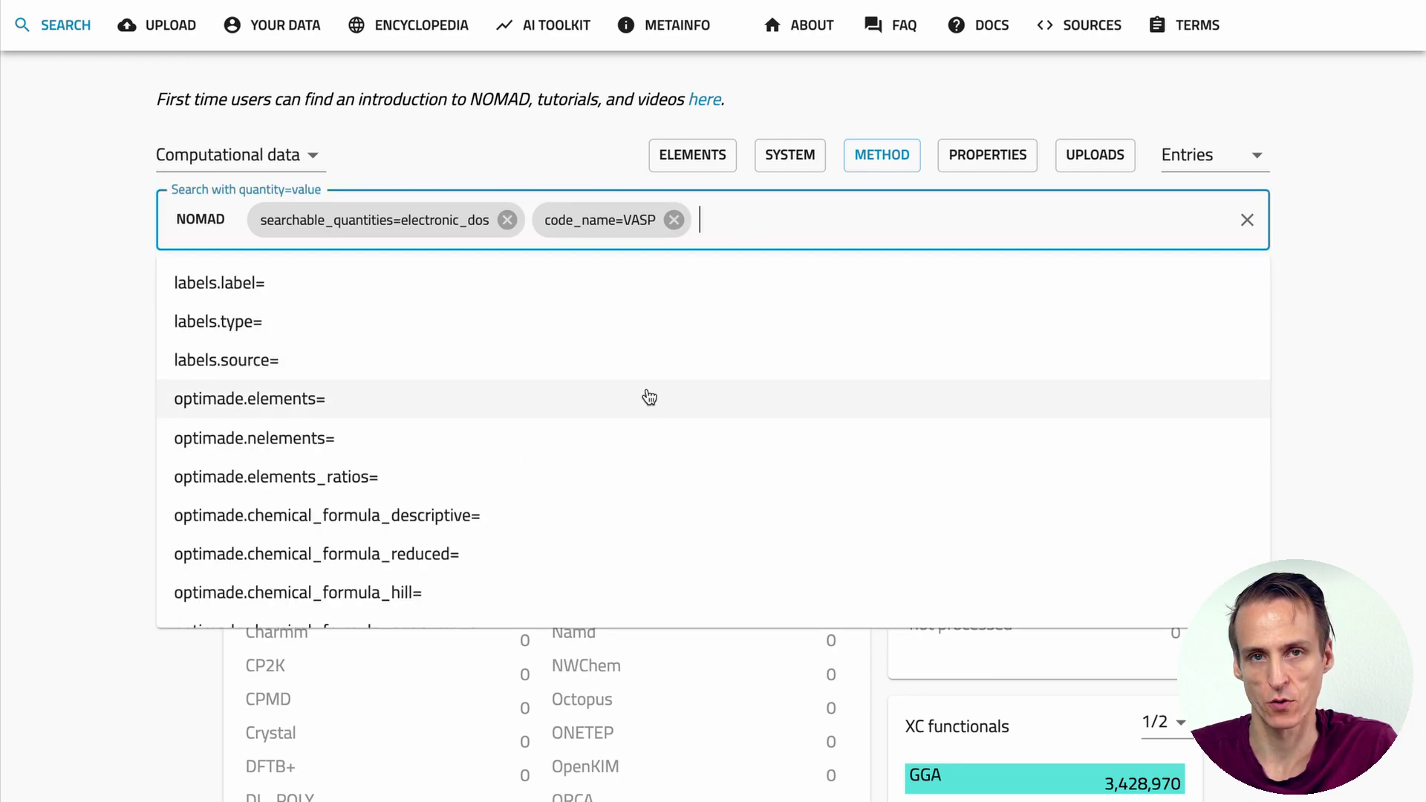
{"action": "scroll", "coordinate": [649, 397], "scroll_direction": "down", "scroll_amount": 10}
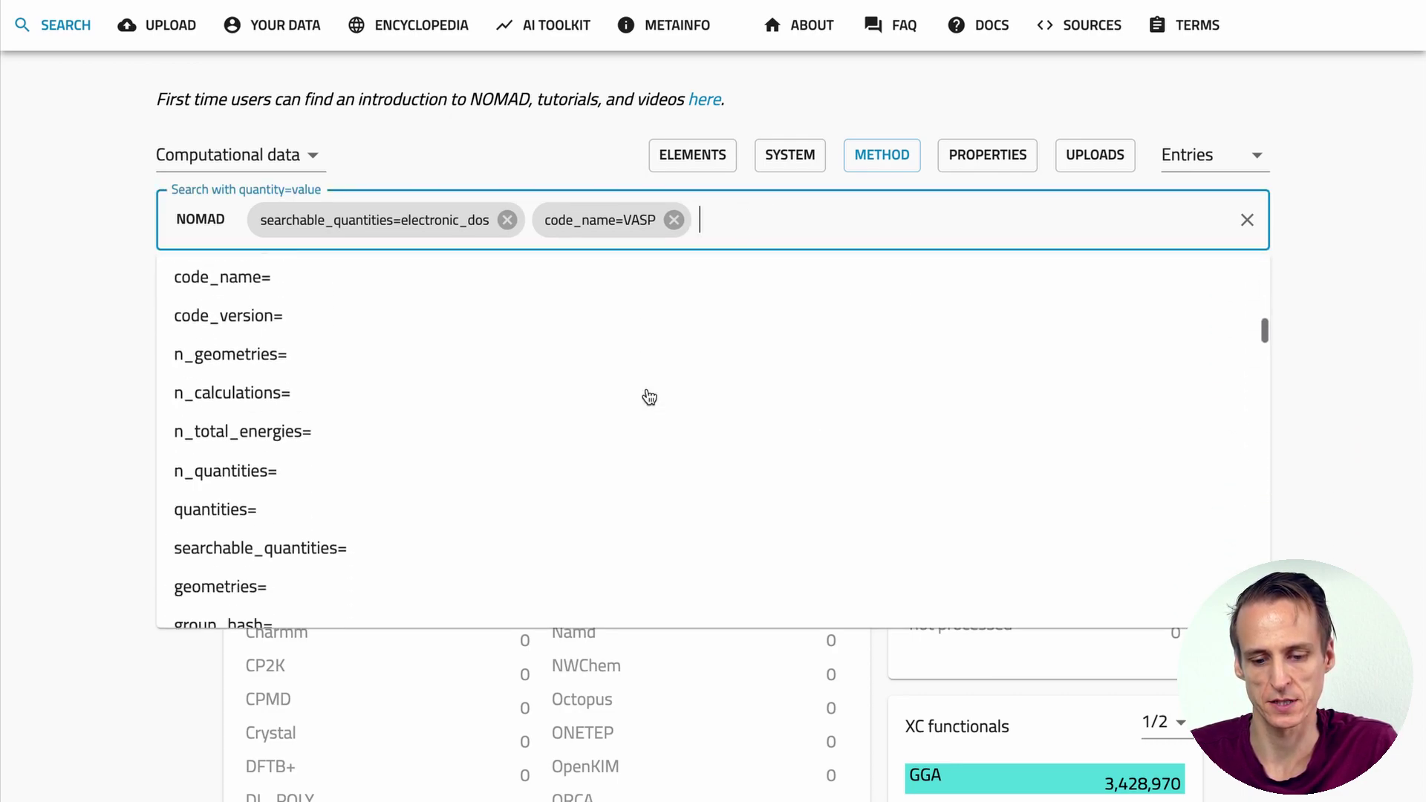
{"action": "scroll", "coordinate": [650, 398], "scroll_direction": "down", "scroll_amount": 12}
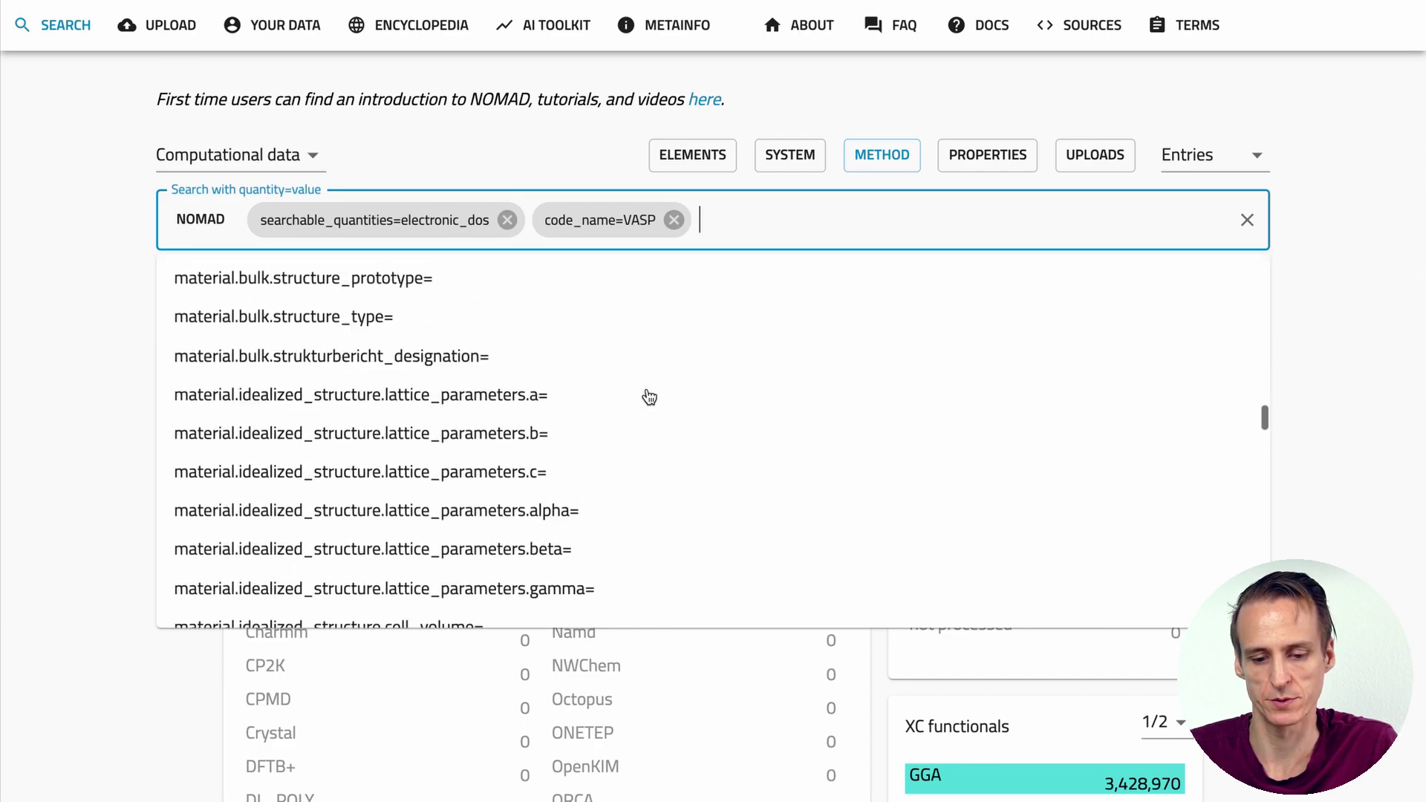
{"action": "scroll", "coordinate": [649, 398], "scroll_direction": "down", "scroll_amount": 15}
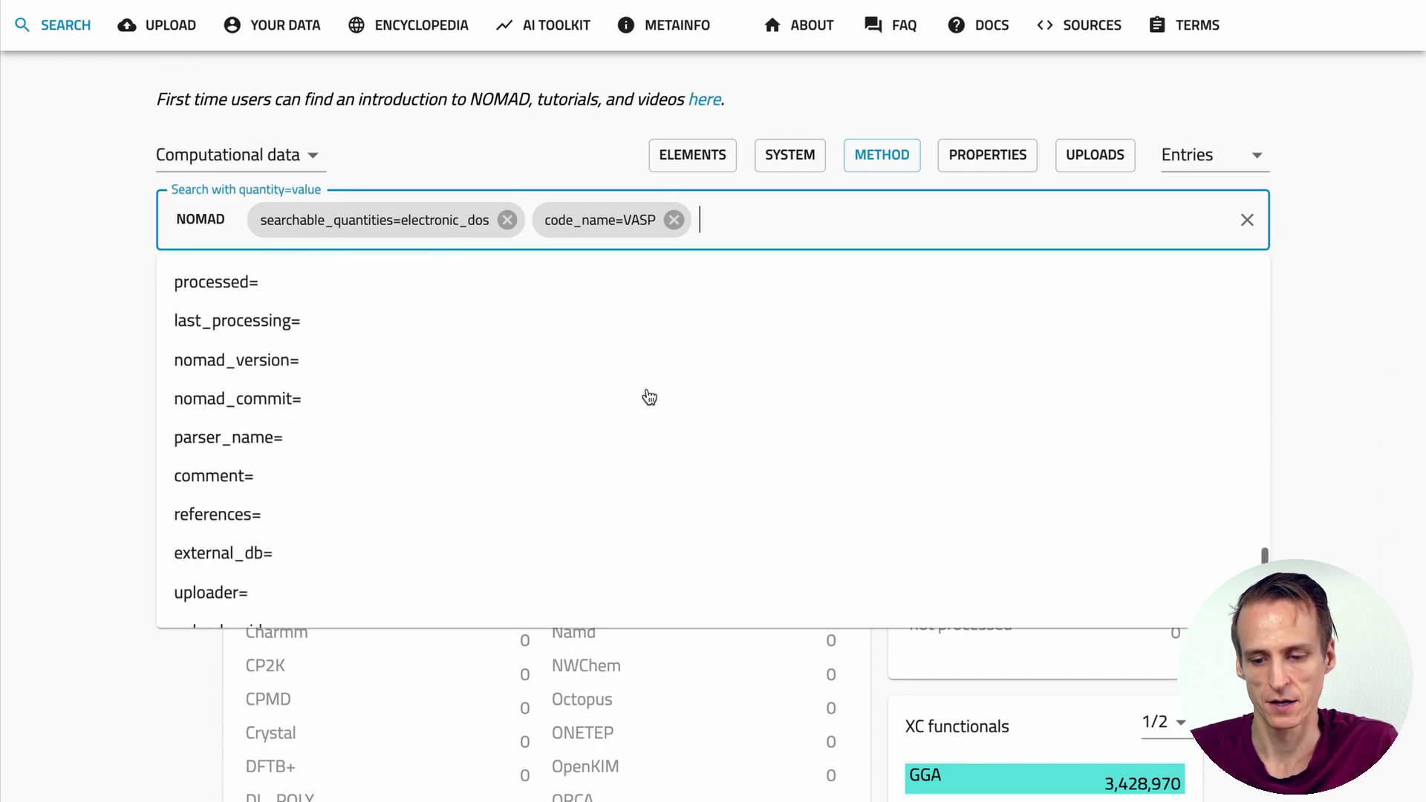
{"action": "scroll", "coordinate": [649, 397], "scroll_direction": "down", "scroll_amount": 1}
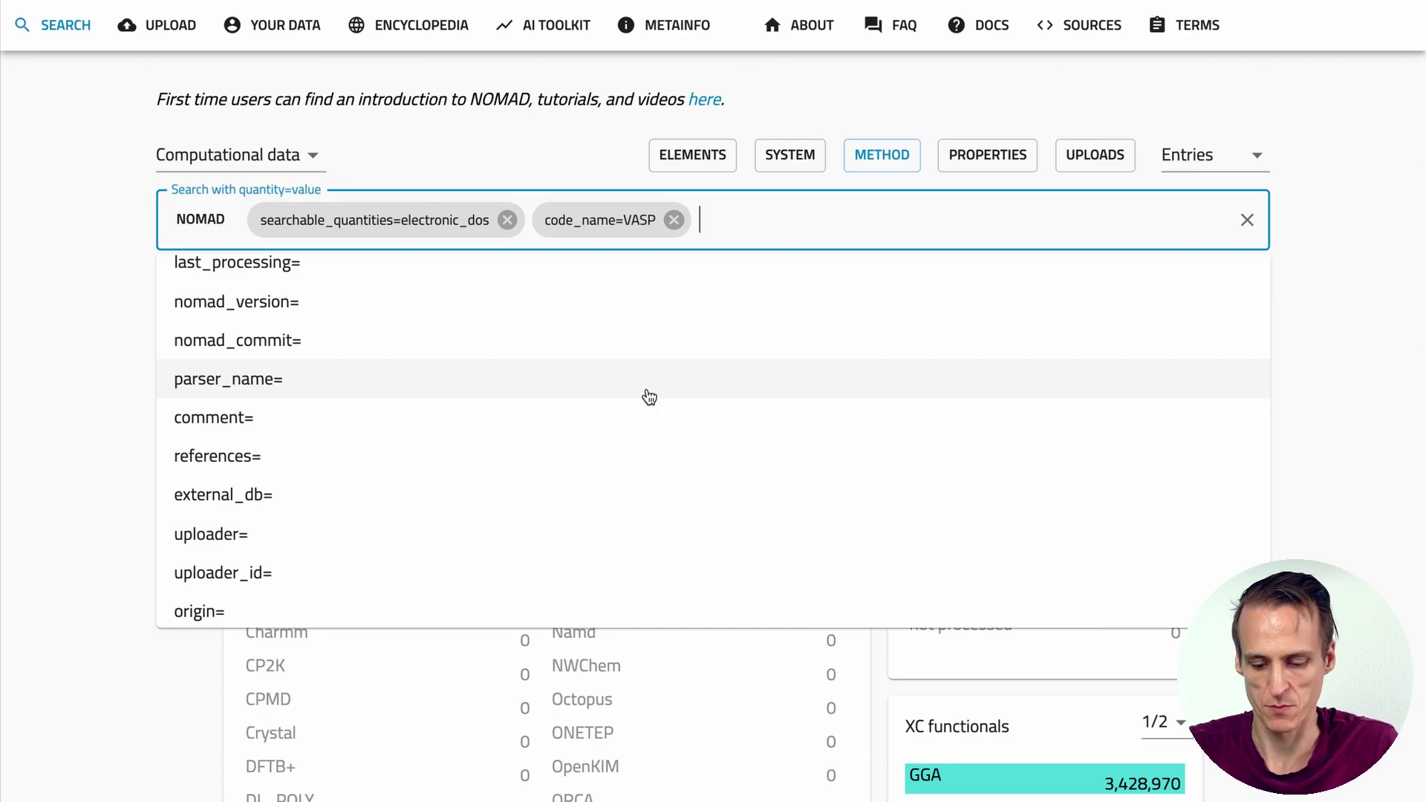
{"action": "type", "text": "f"}
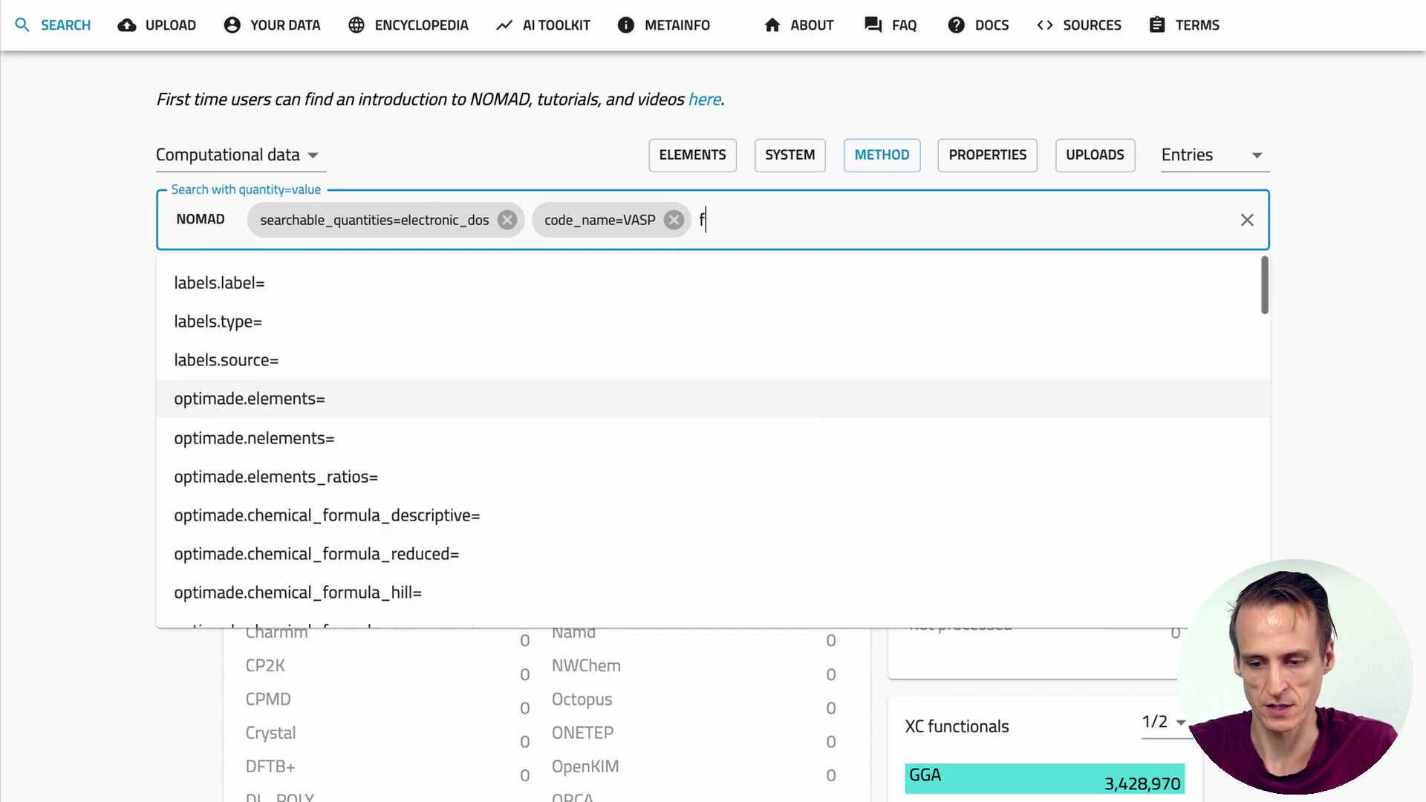
{"action": "type", "text": "unction"}
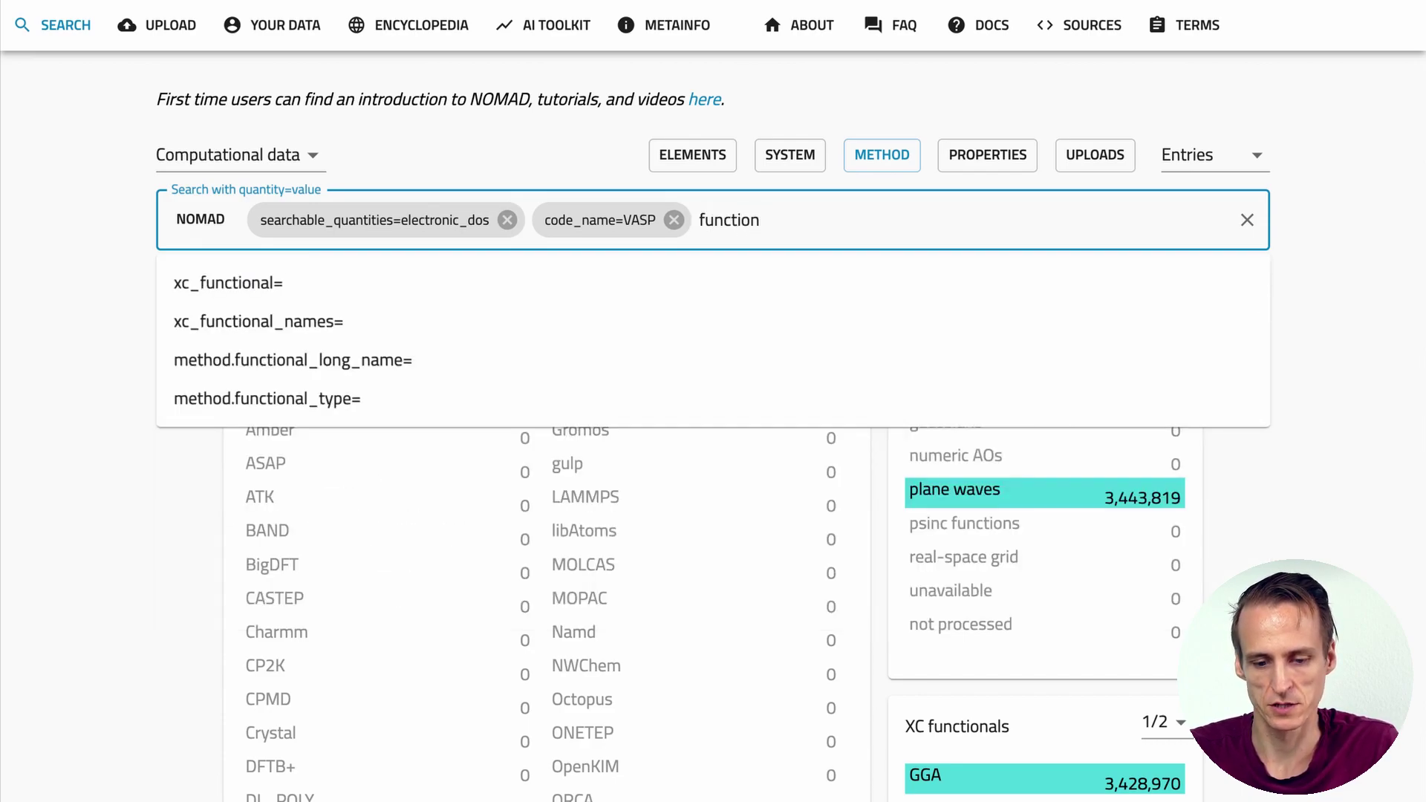
{"action": "left_click", "coordinate": [297, 322]}
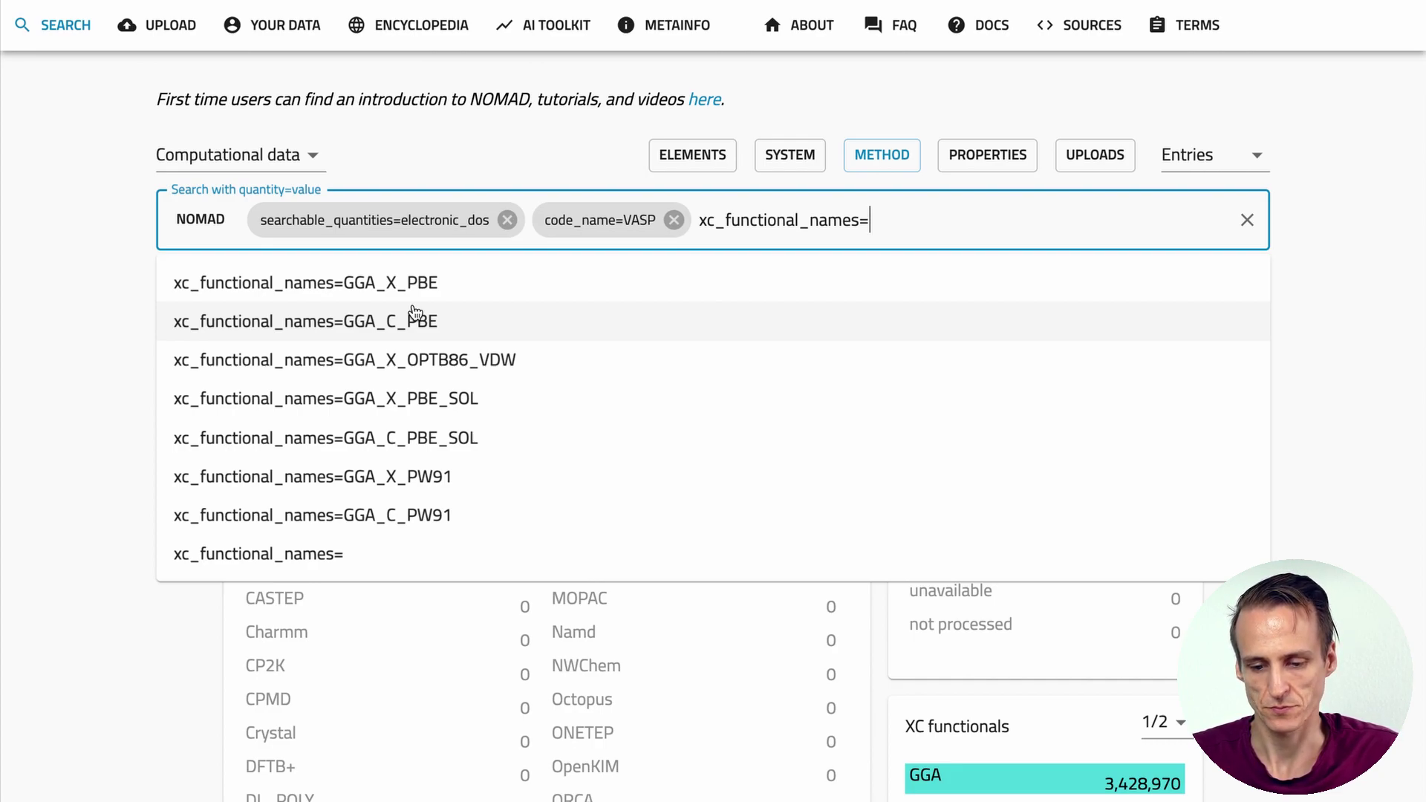
{"action": "left_click", "coordinate": [402, 322]}
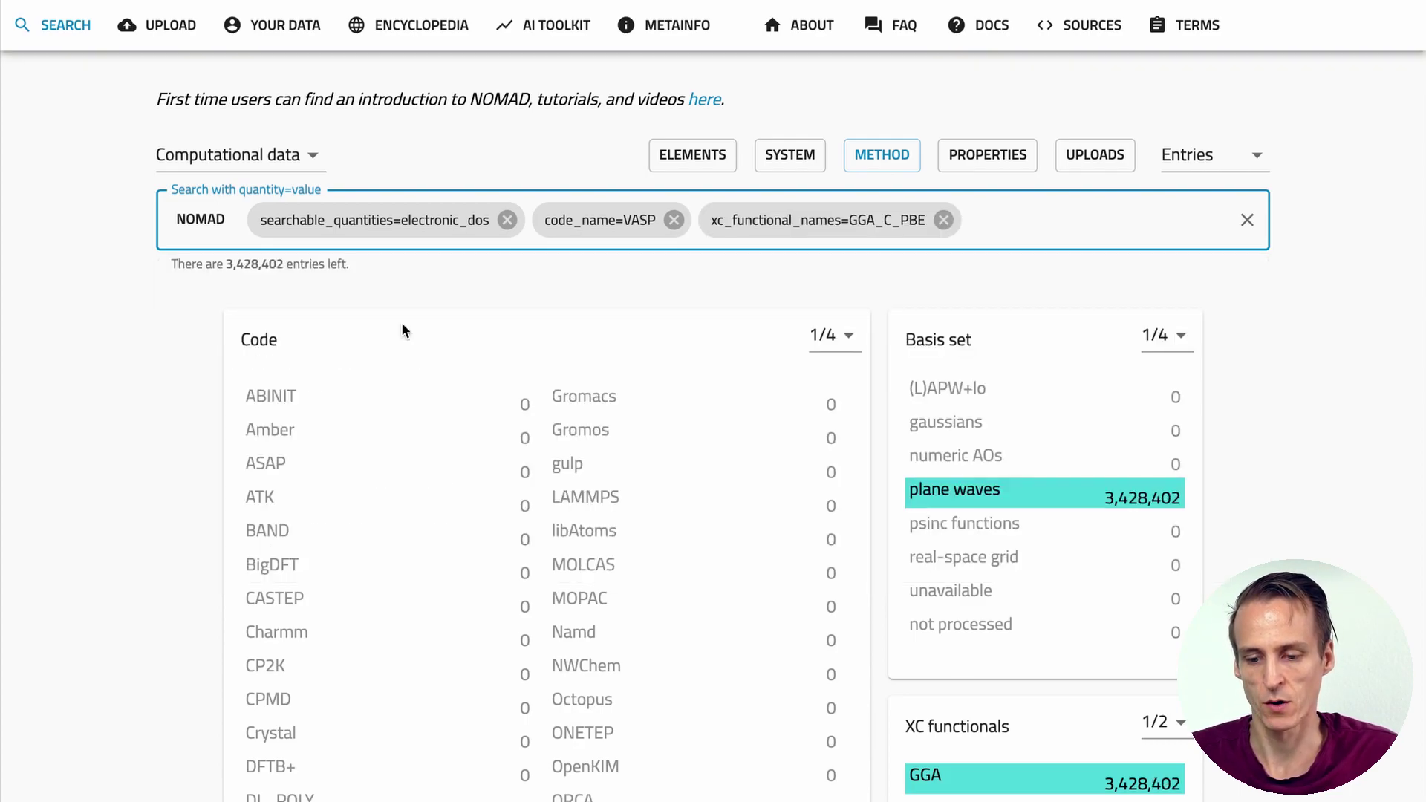
Show the entries over the periodic table and filter them to those containing titanium with atoms=Ti.
{"action": "left_click", "coordinate": [693, 156]}
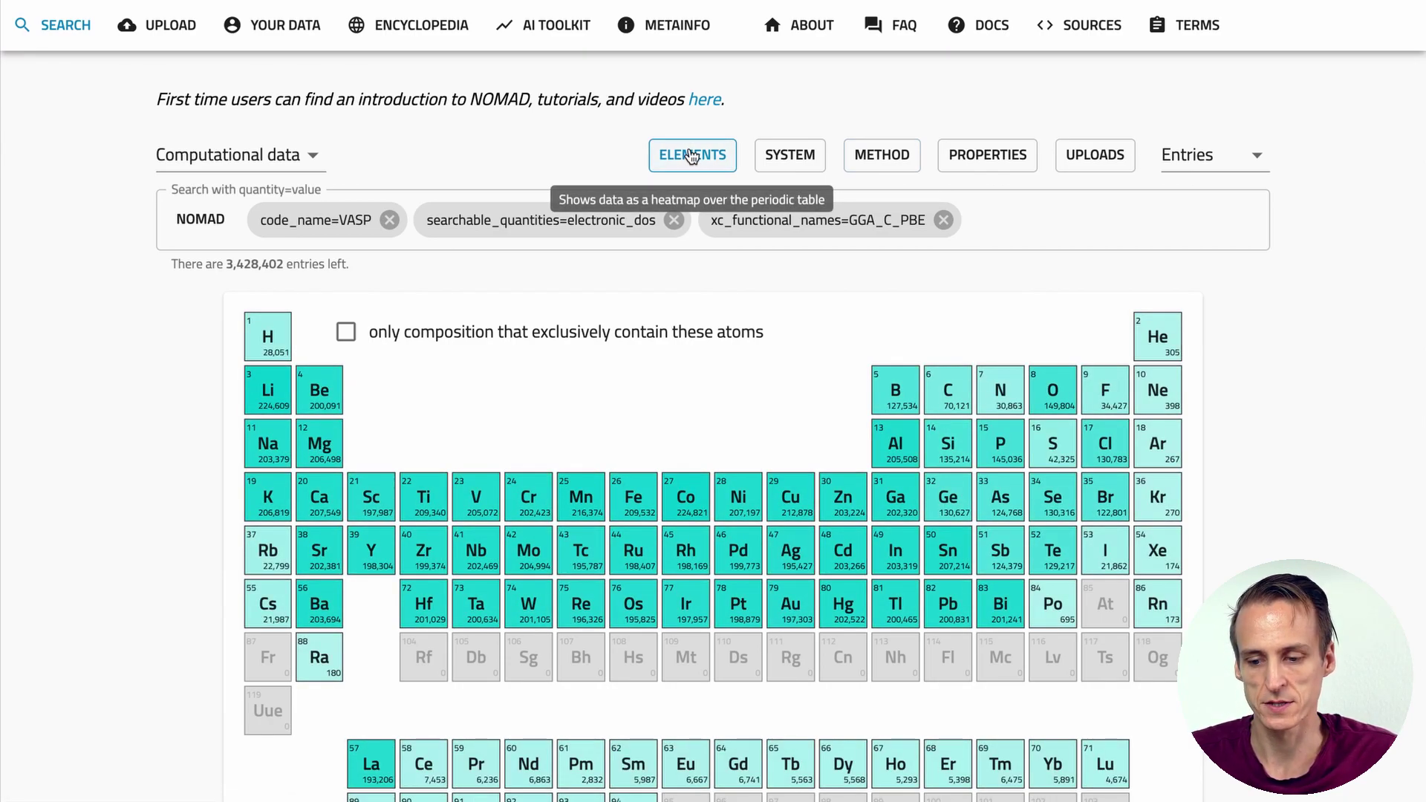
{"action": "left_click", "coordinate": [978, 217]}
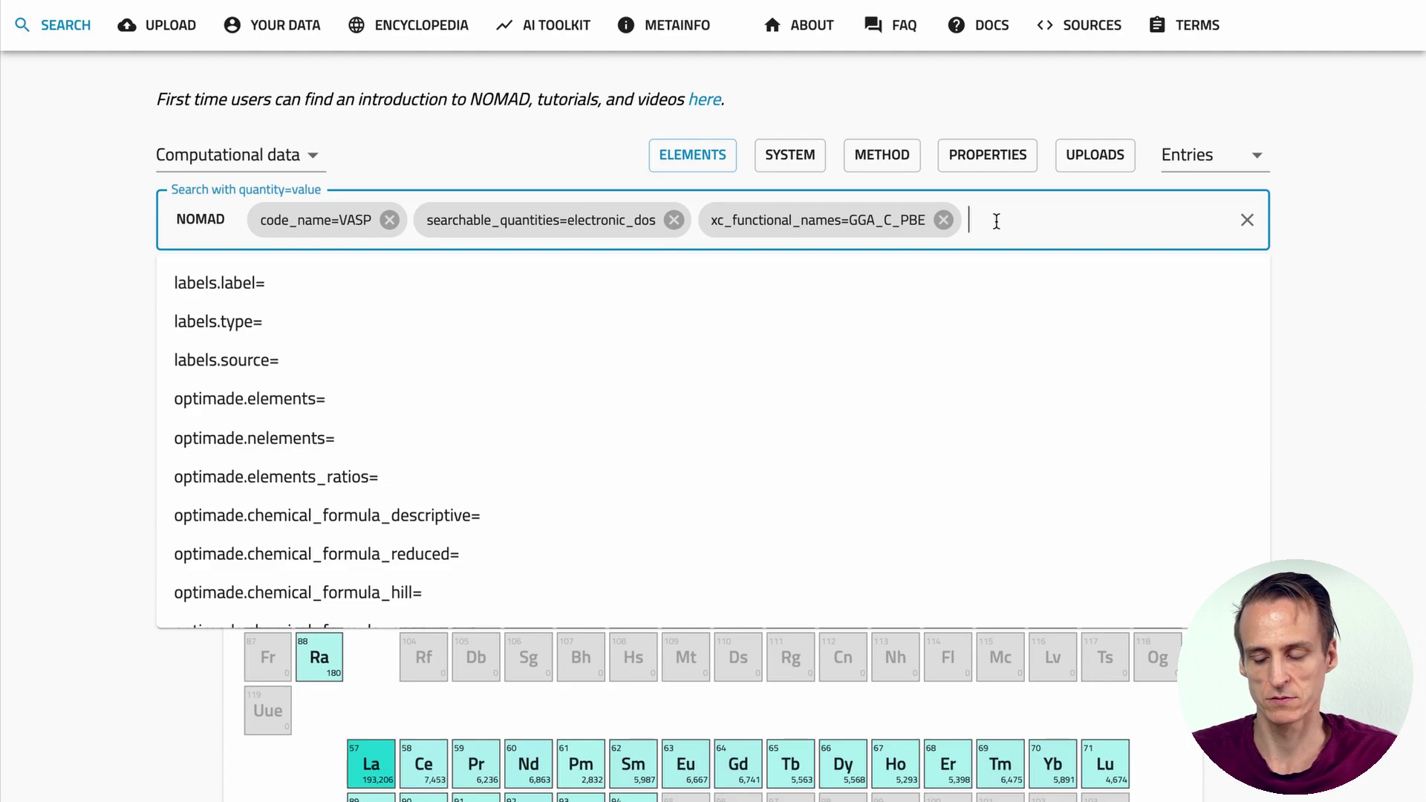
{"action": "type", "text": "atoms"}
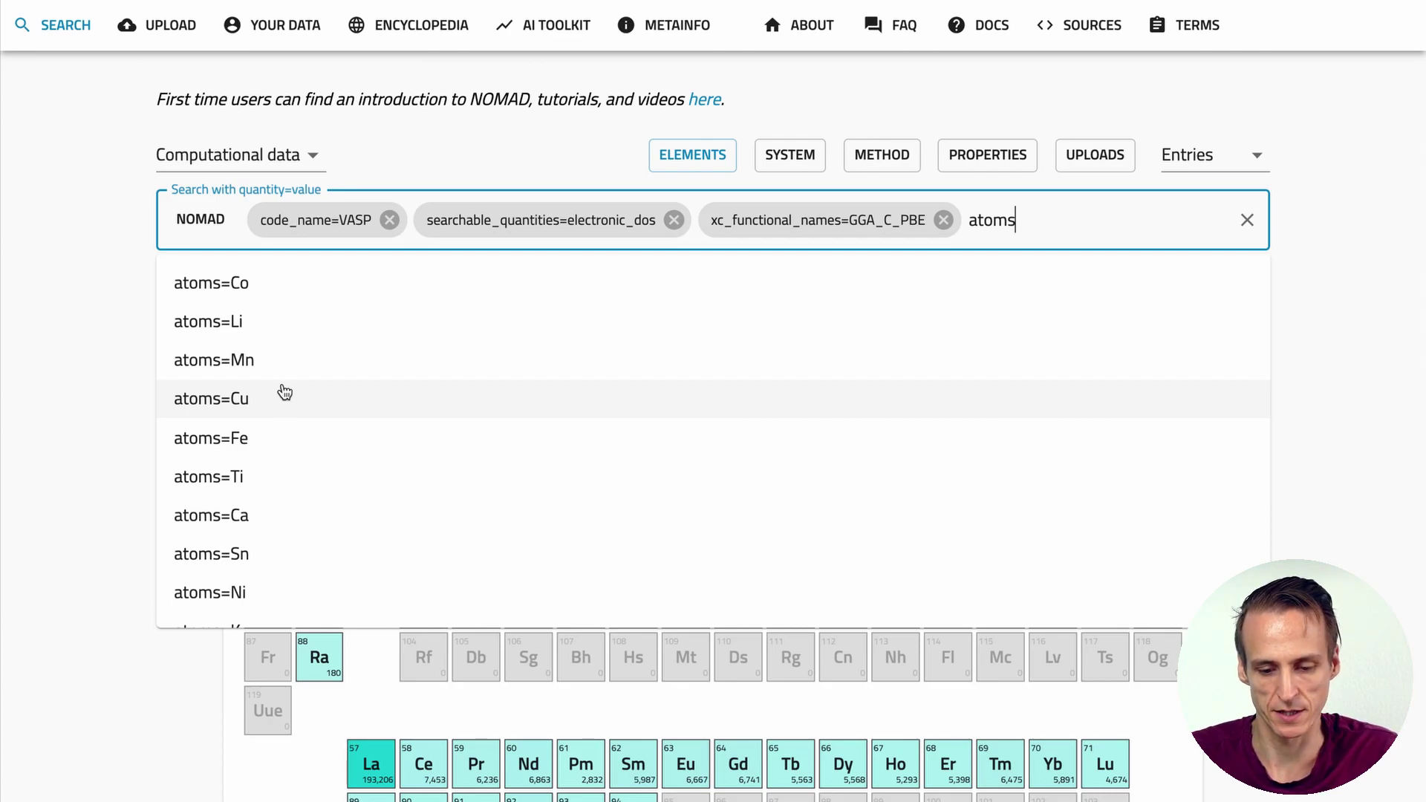
{"action": "left_click", "coordinate": [271, 476]}
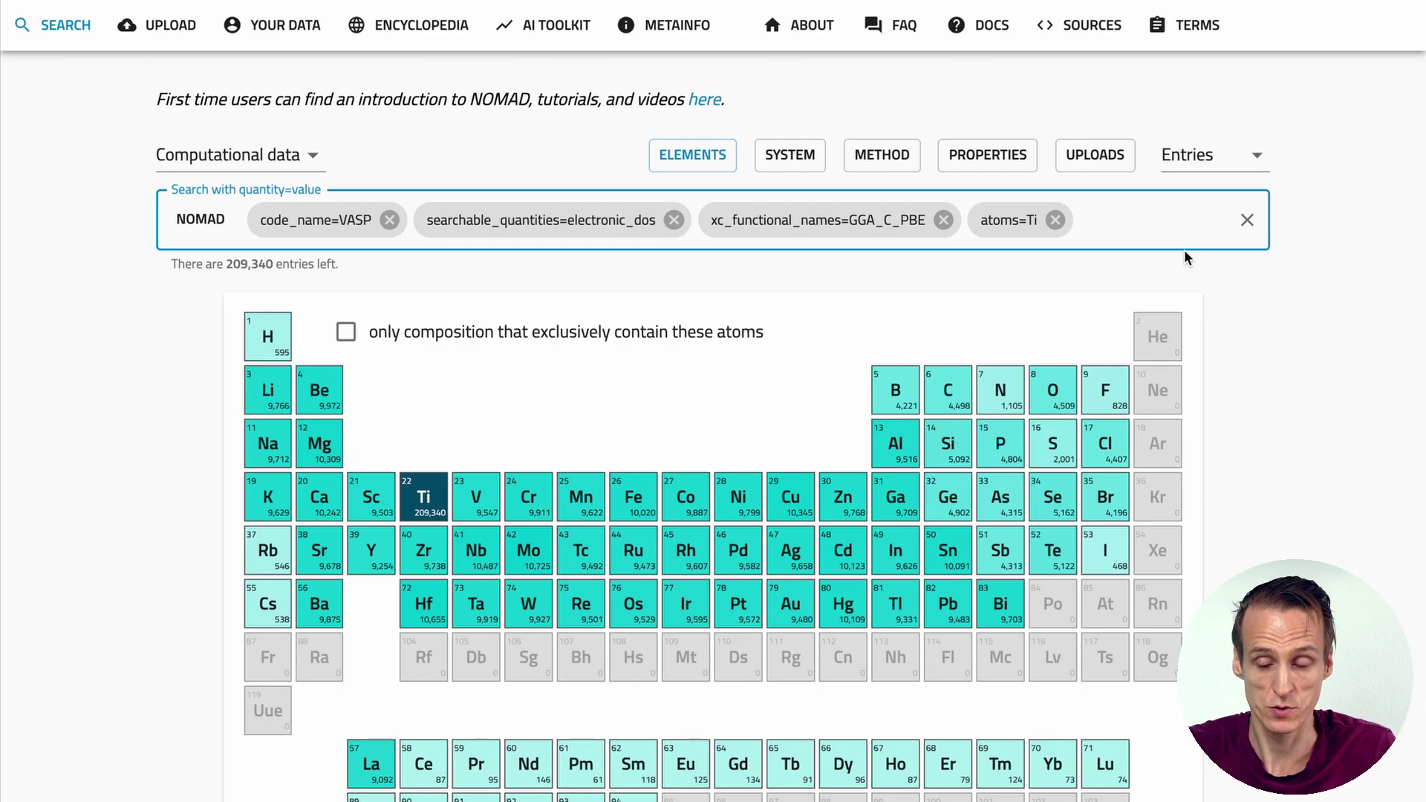
Add oxygen to the atoms filter with atoms=O.
{"action": "type", "text": "atoms"}
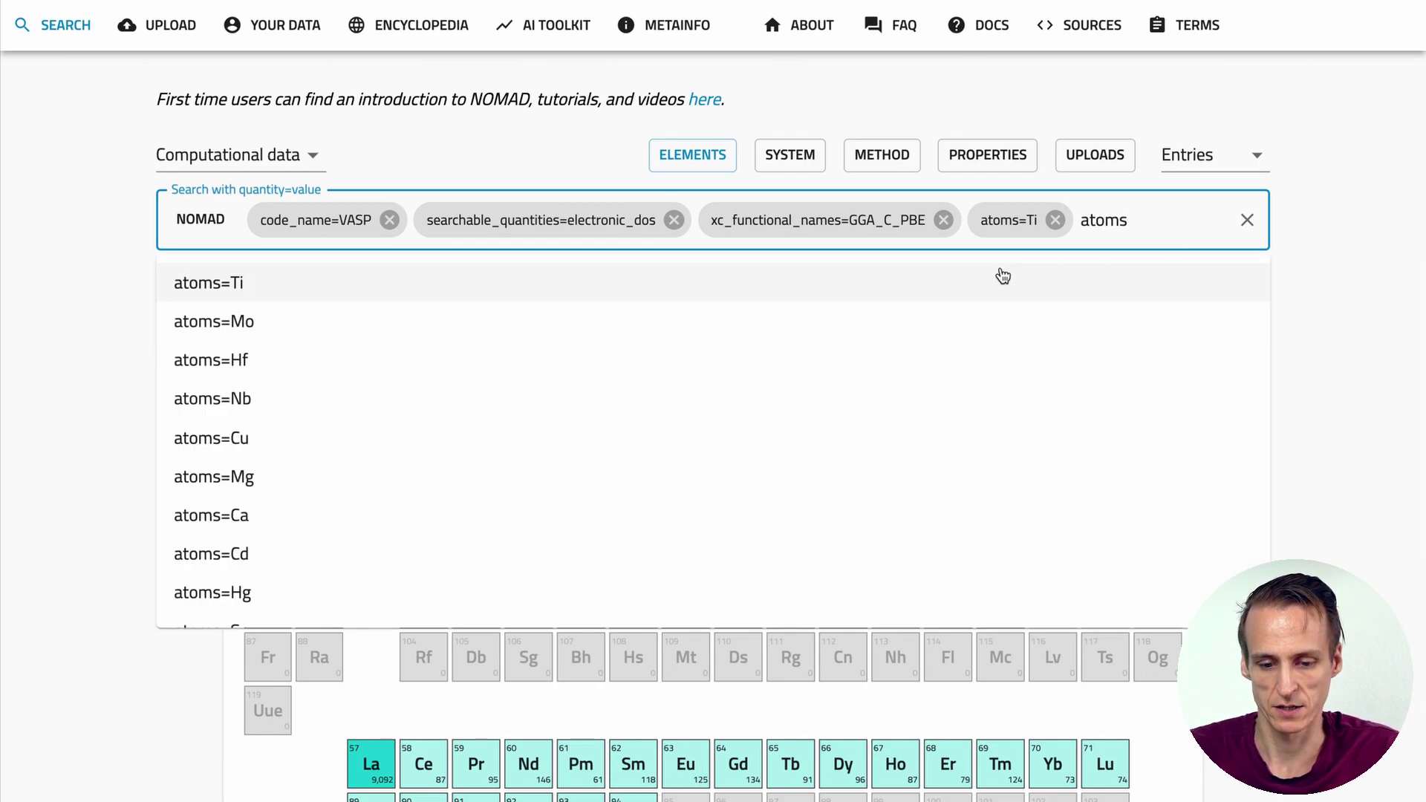
{"action": "scroll", "coordinate": [269, 413], "scroll_direction": "down", "scroll_amount": 4}
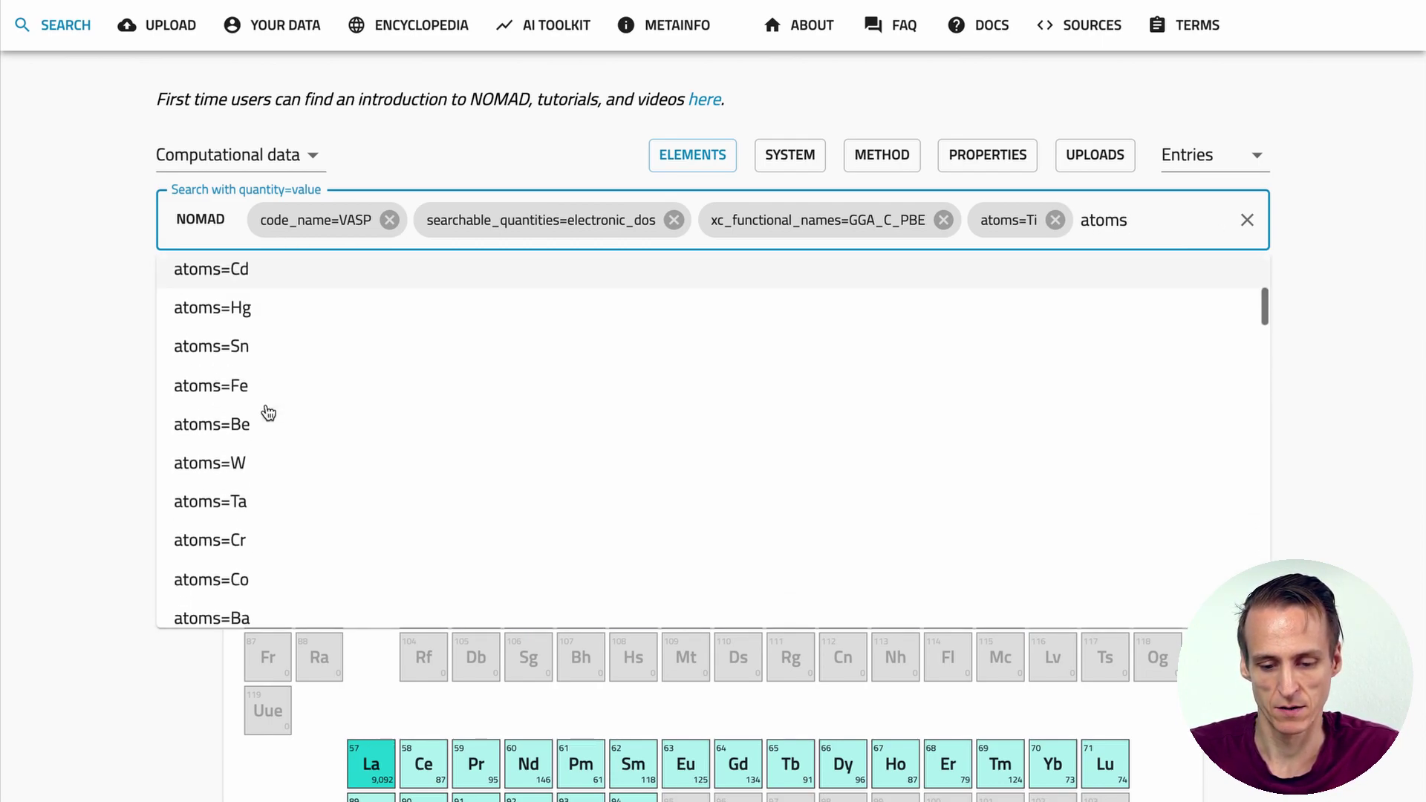
{"action": "scroll", "coordinate": [268, 412], "scroll_direction": "down", "scroll_amount": 2}
{"action": "type", "text": "="}
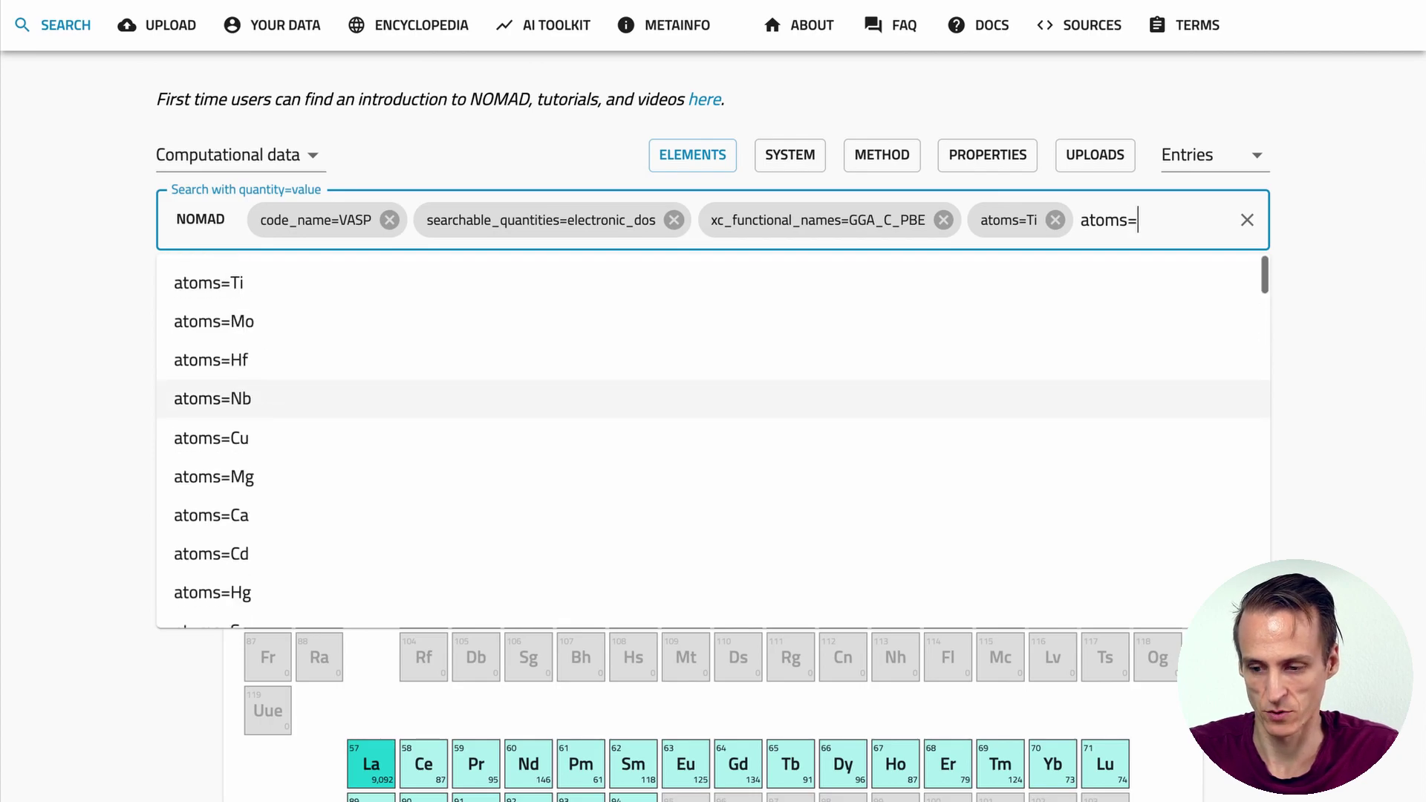
{"action": "type", "text": "O"}
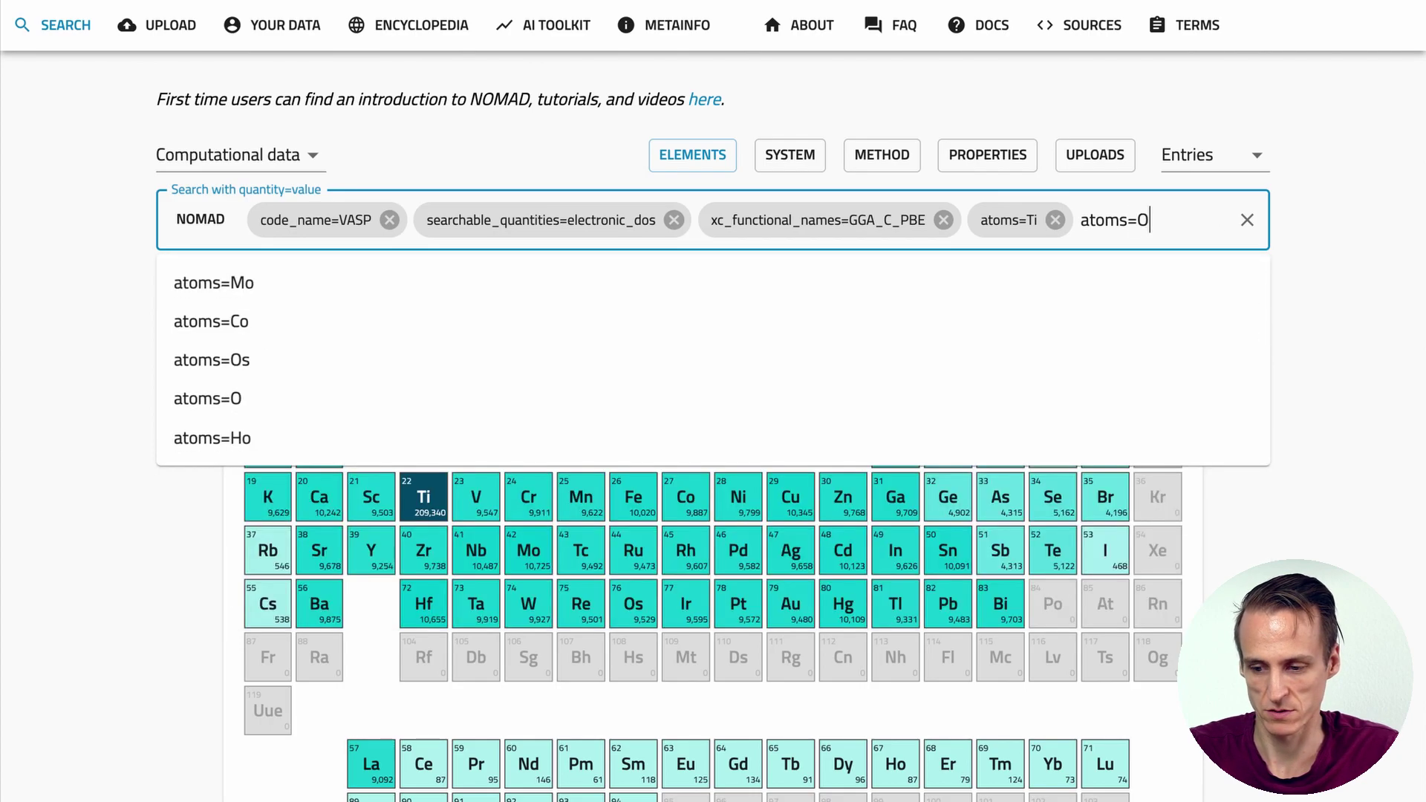
{"action": "left_click", "coordinate": [233, 401]}
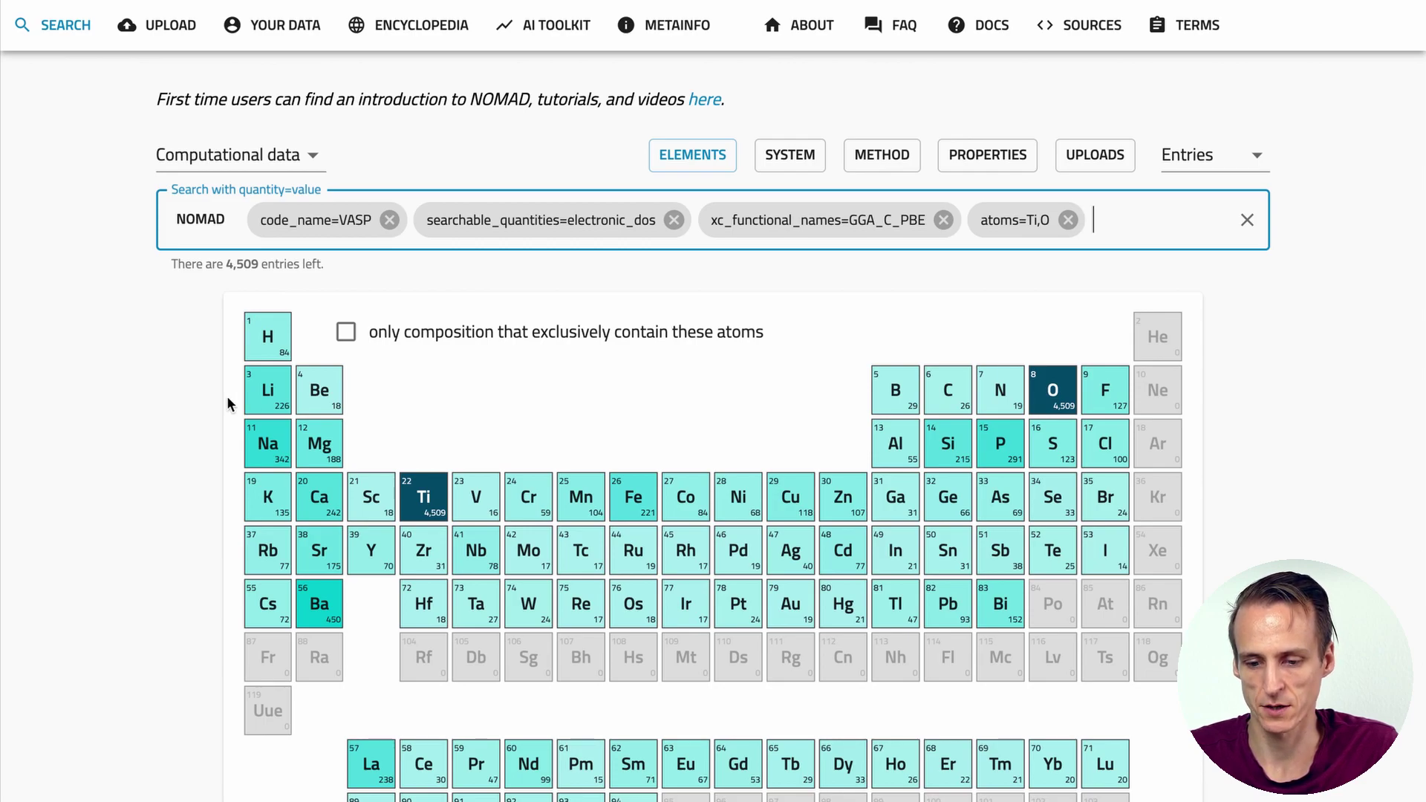
Remove the atoms filter and switch the search bar from NOMAD's quantity=value search to the Optimade filter language.
{"action": "left_click", "coordinate": [1068, 220]}
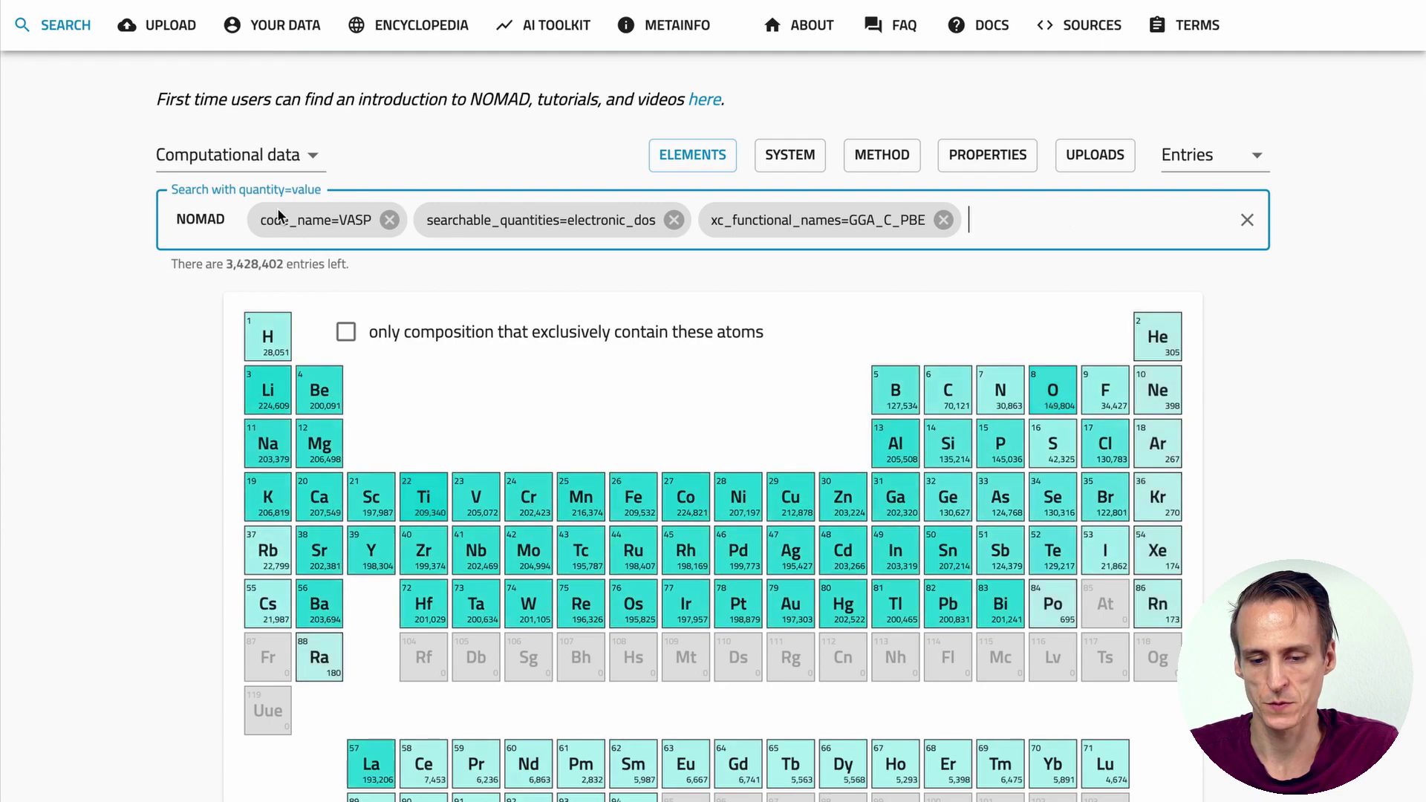
{"action": "left_click", "coordinate": [199, 225]}
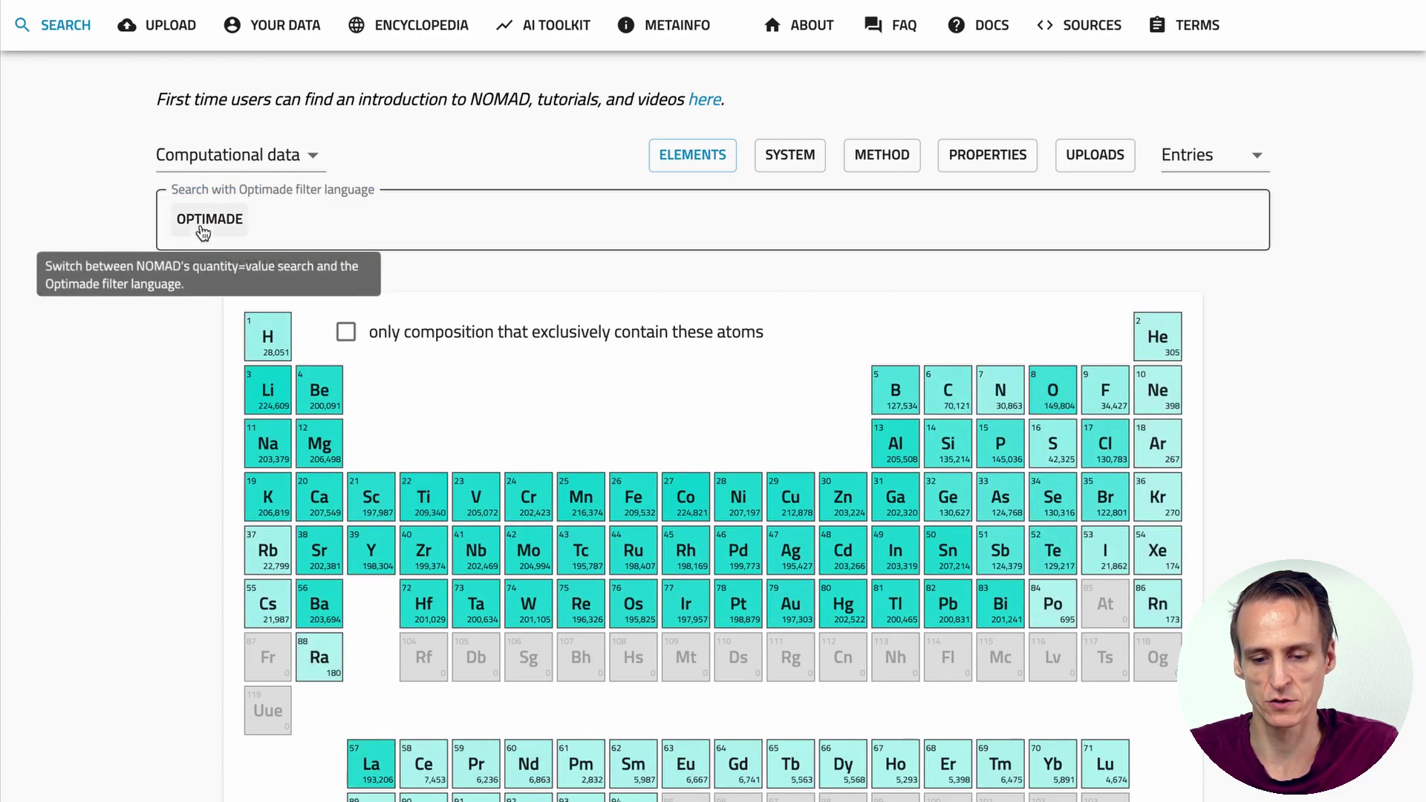
{"action": "left_click", "coordinate": [202, 232]}
{"action": "left_click", "coordinate": [199, 228]}
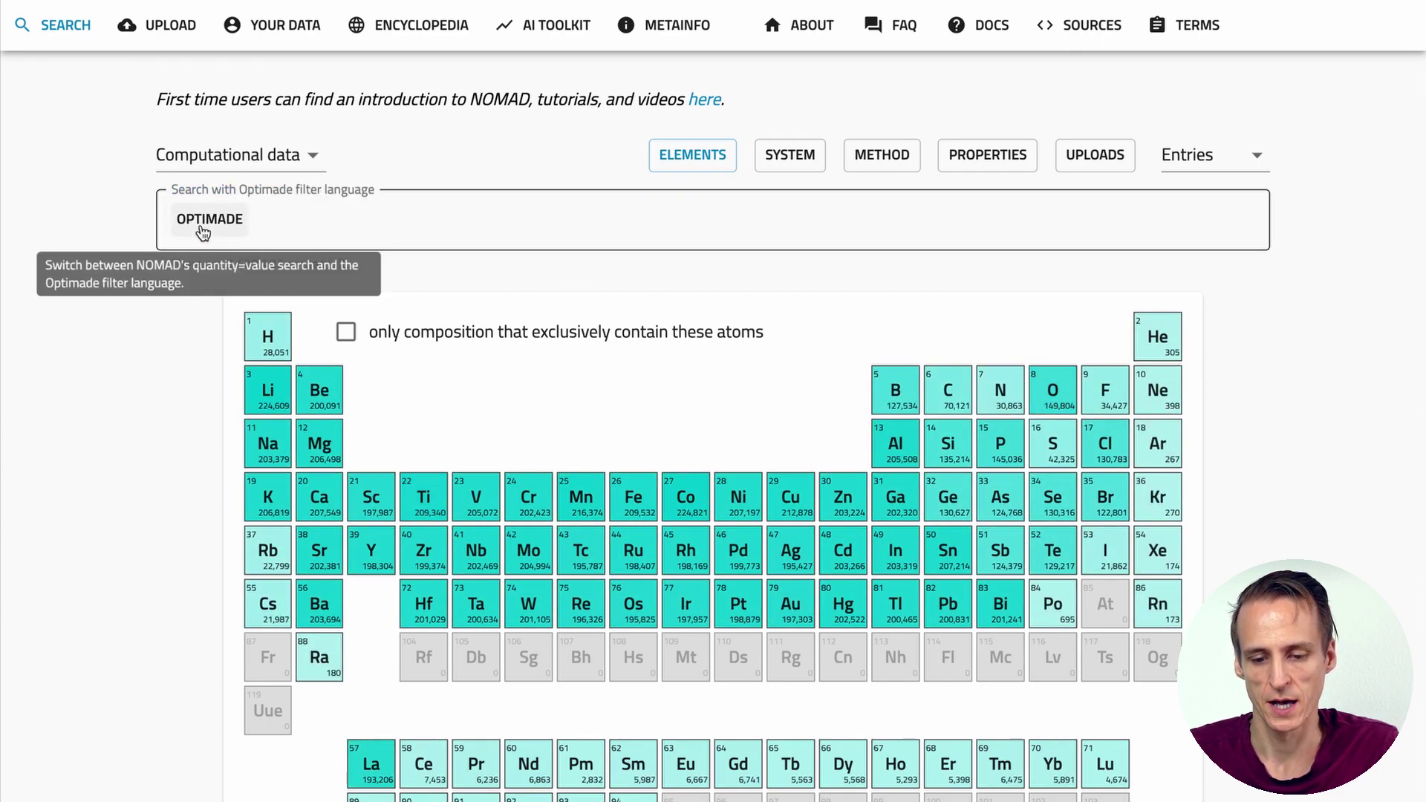
Run the Optimade query elements HAS "Ti" on the filtered entries.
{"action": "left_click", "coordinate": [334, 216]}
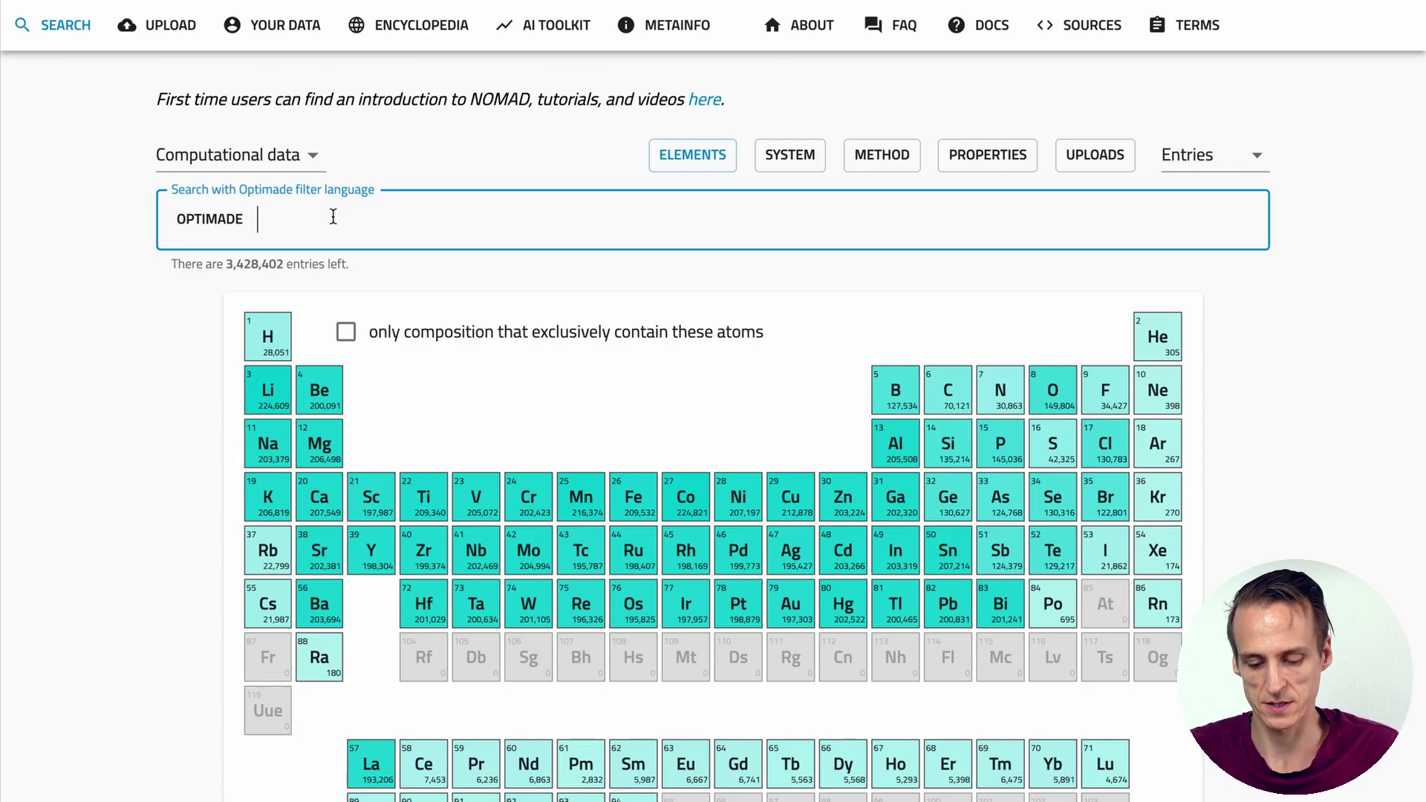
{"action": "type", "text": "eleme"}
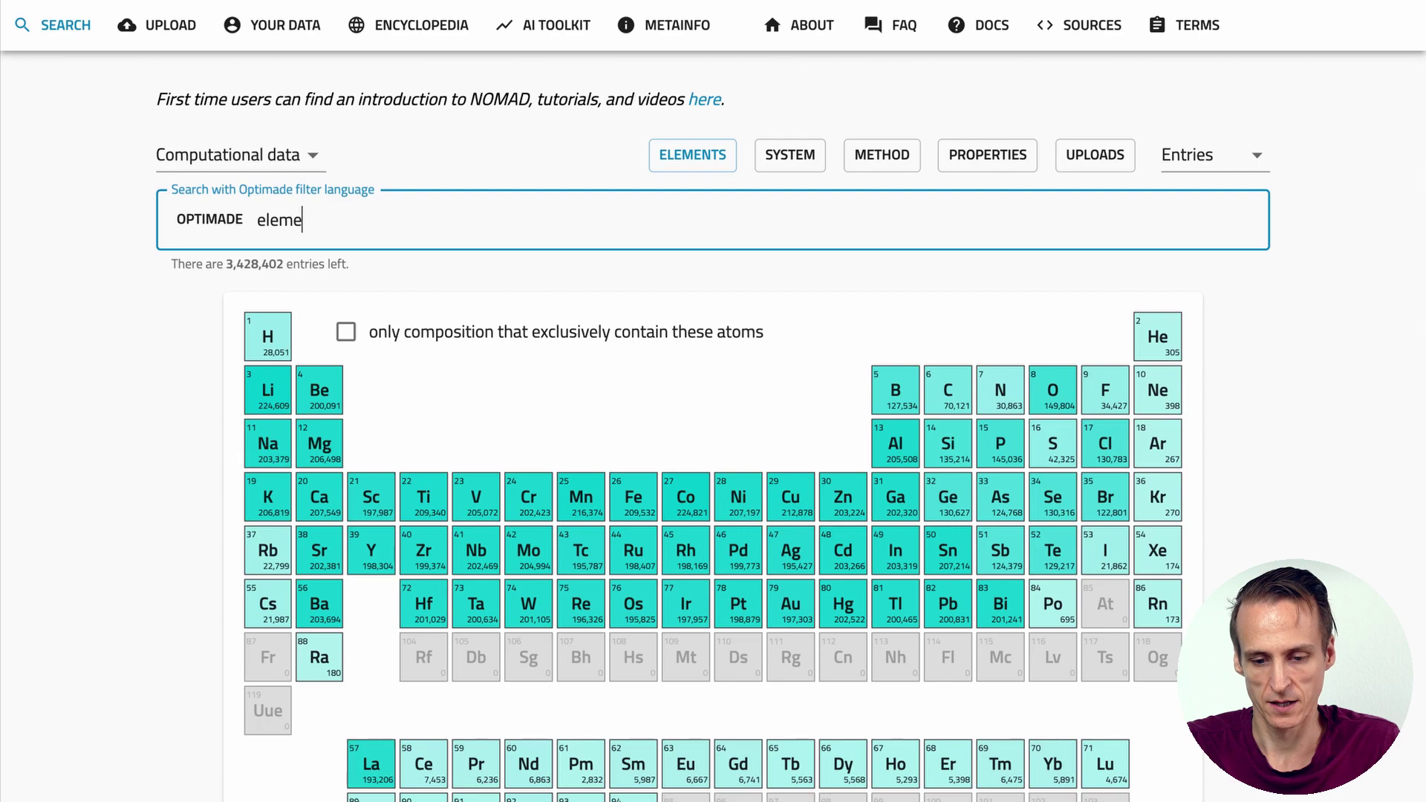
{"action": "type", "text": "nts HAS \"Ti\""}
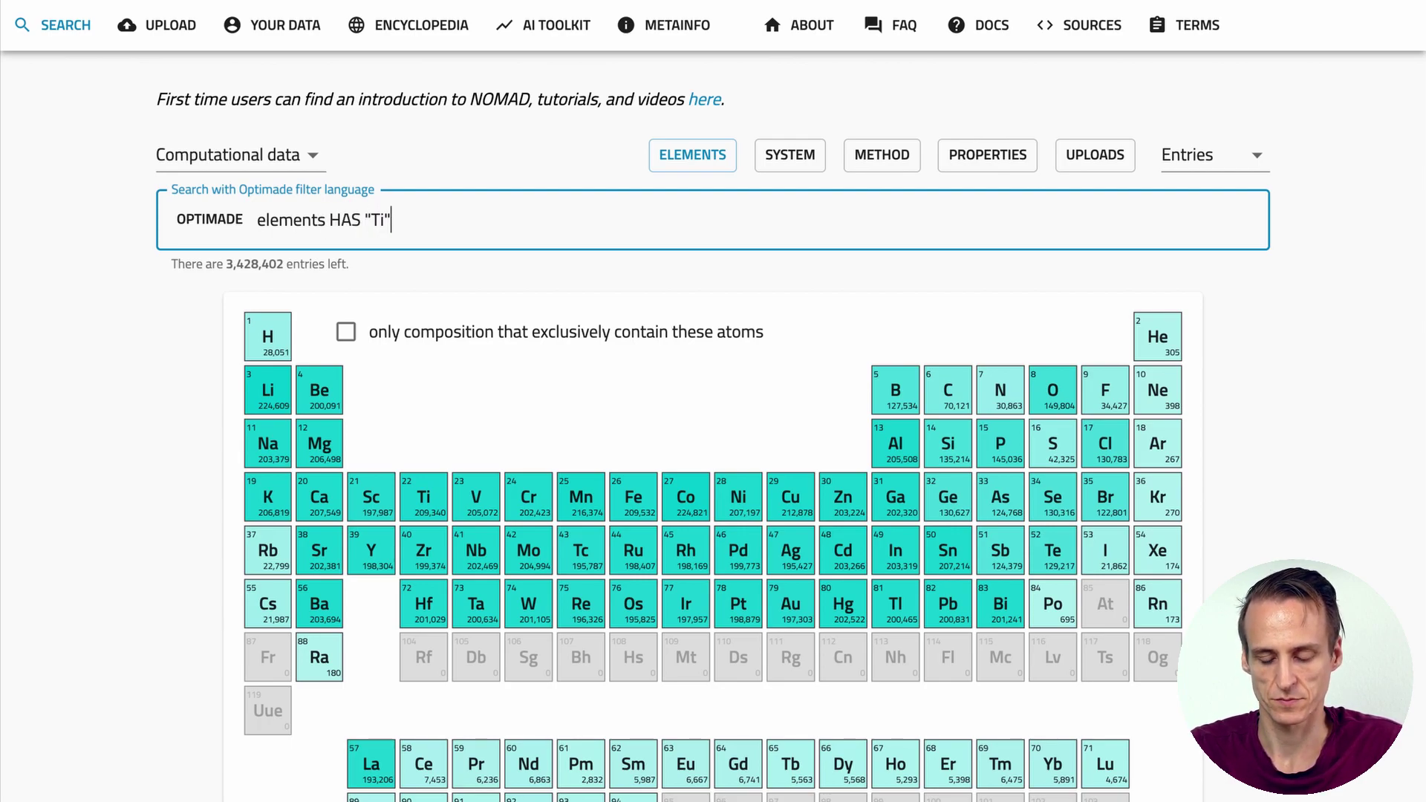
{"action": "key", "text": "Return"}
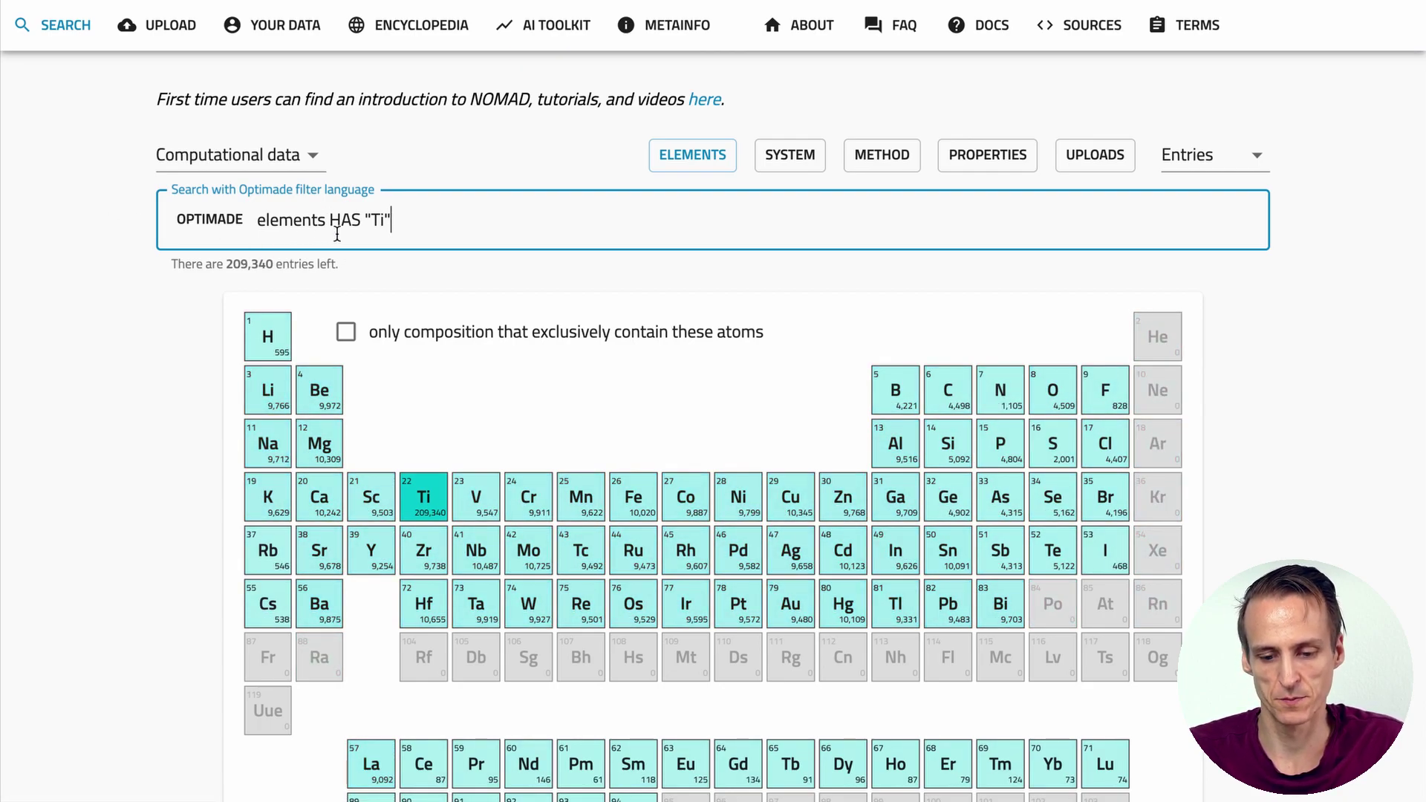
Extend the Optimade query to require both titanium and oxygen, so that it reads elements HAS ALL "Ti", "O".
{"action": "type", "text": ","}
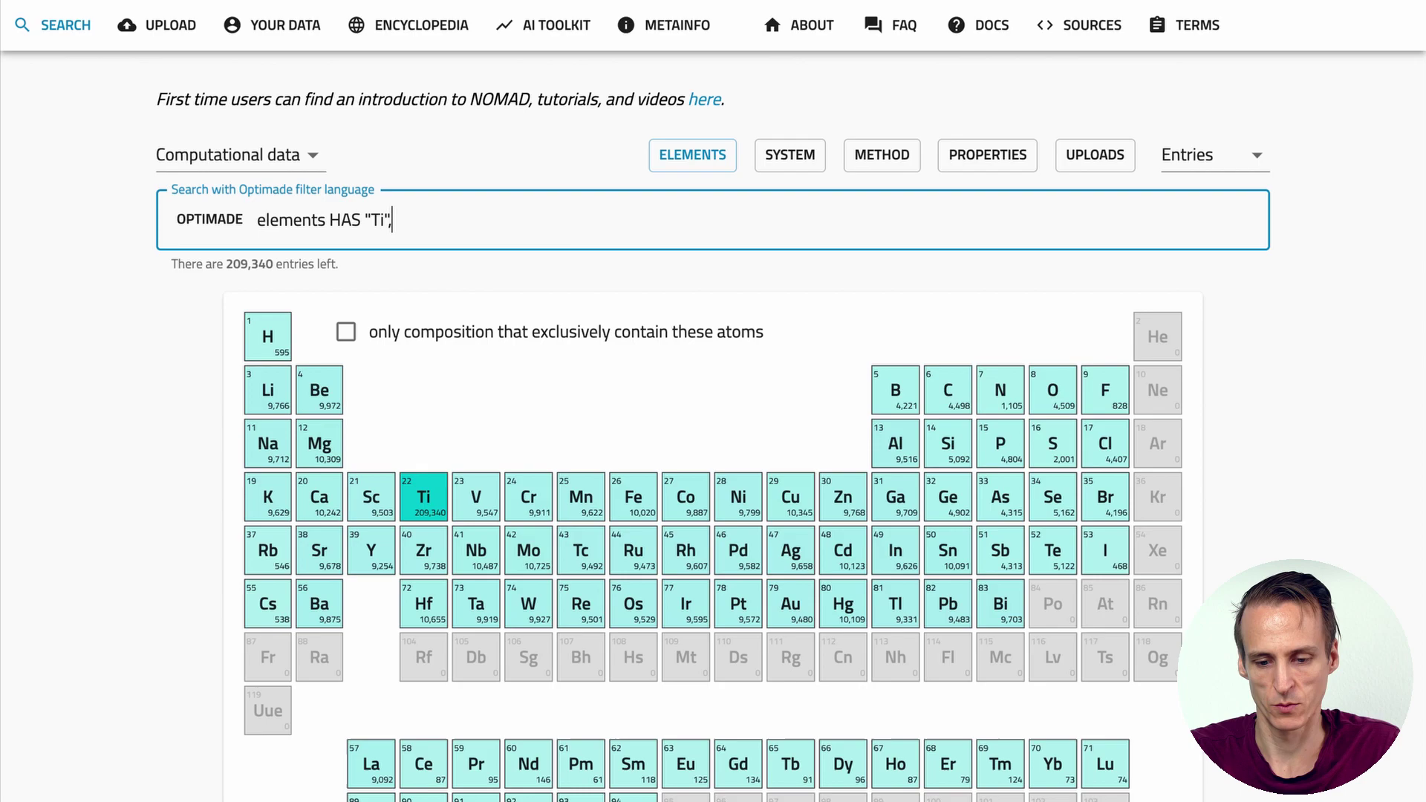
{"action": "type", "text": " \"O\""}
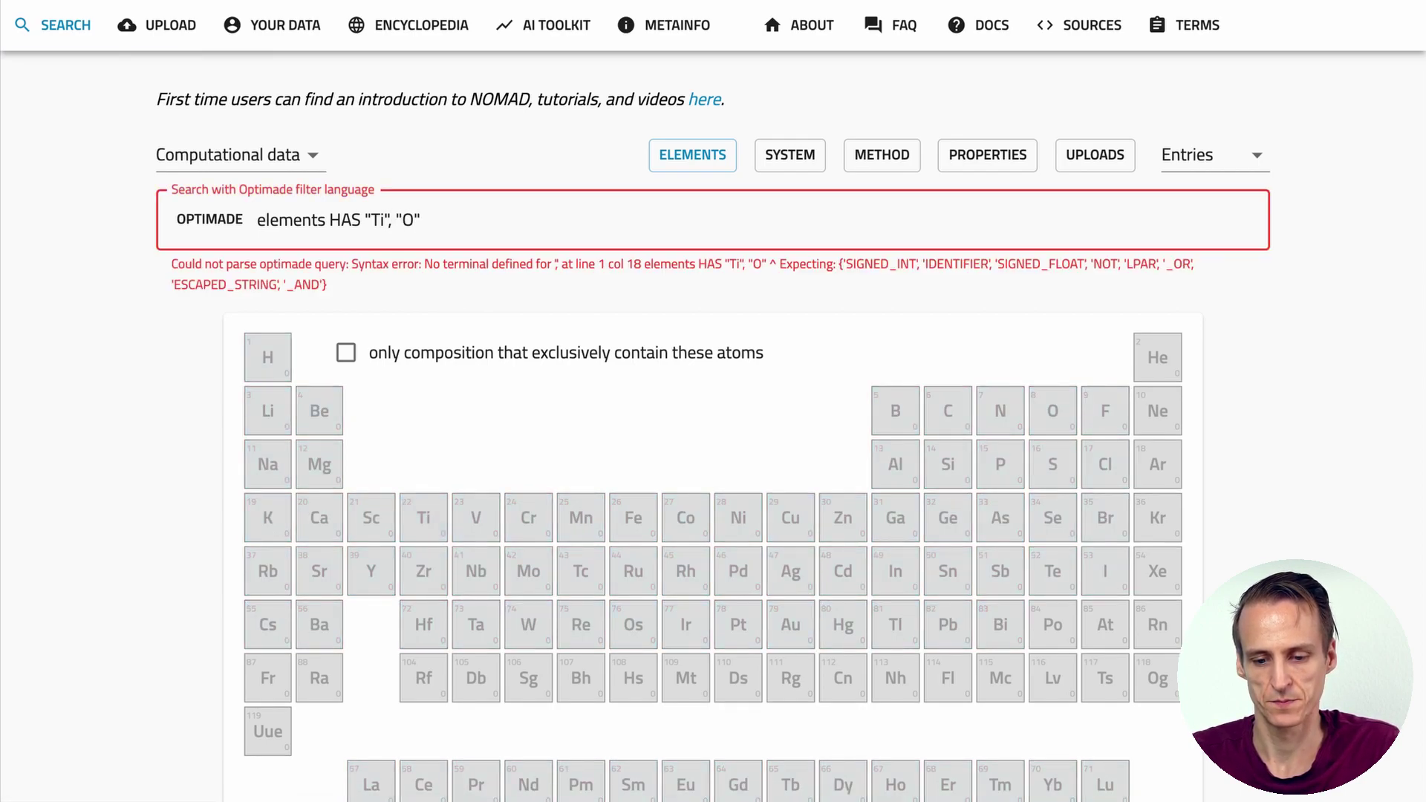
{"action": "key", "text": "Left"}
{"action": "key", "text": "Left"}
{"action": "key", "text": "Left"}
{"action": "key", "text": "Left"}
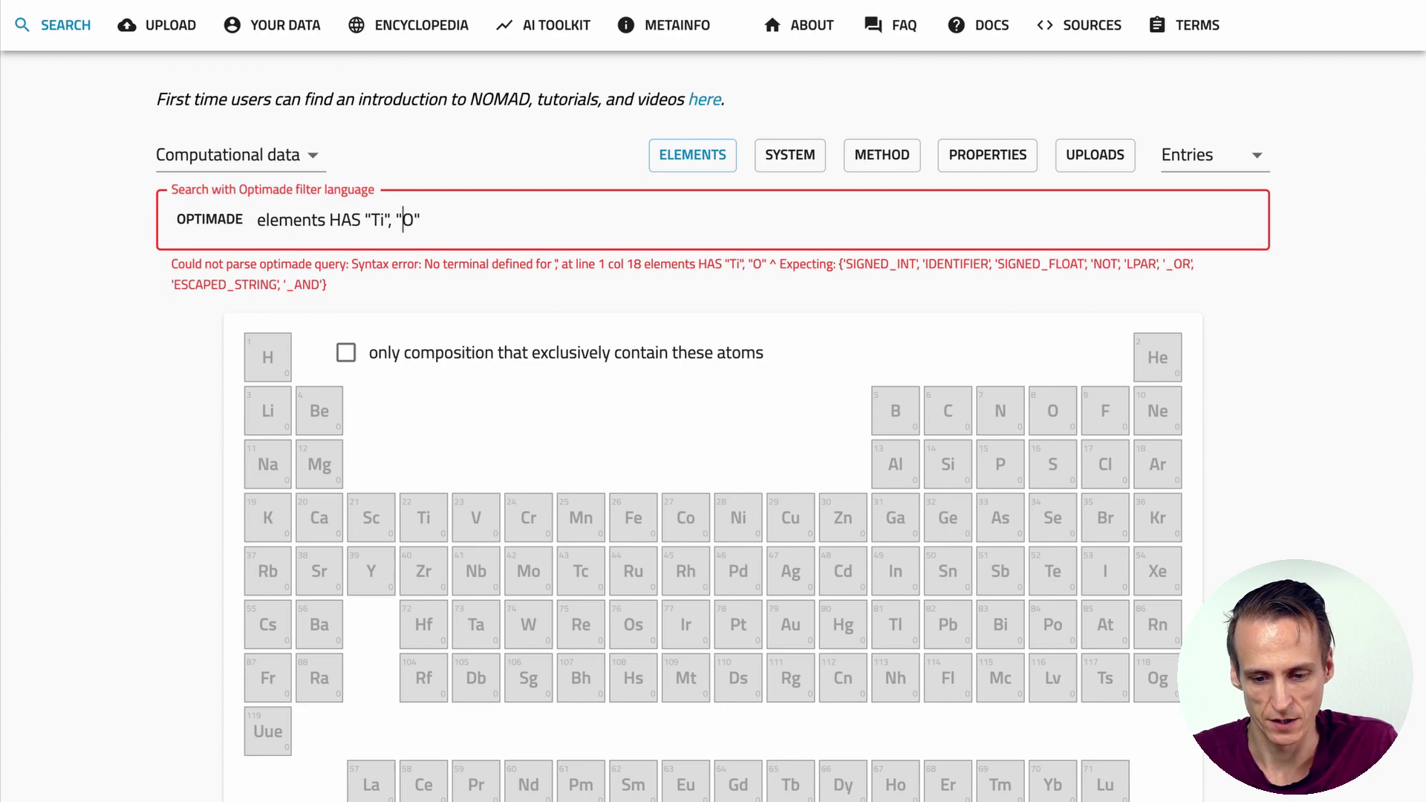
{"action": "key", "text": "Left"}
{"action": "key", "text": "Left"}
{"action": "key", "text": "Left"}
{"action": "key", "text": "Left"}
{"action": "key", "text": "Left"}
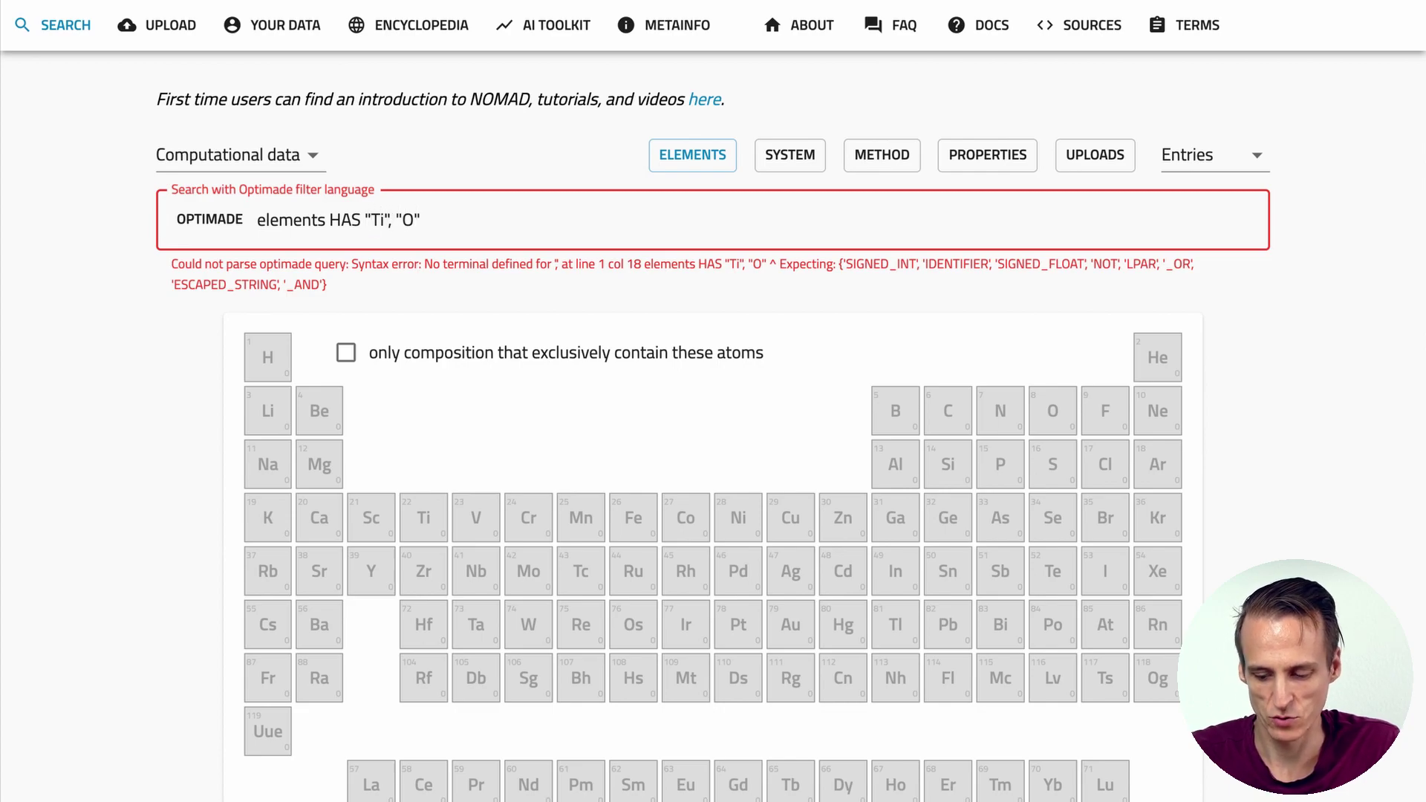
{"action": "type", "text": "ALL"}
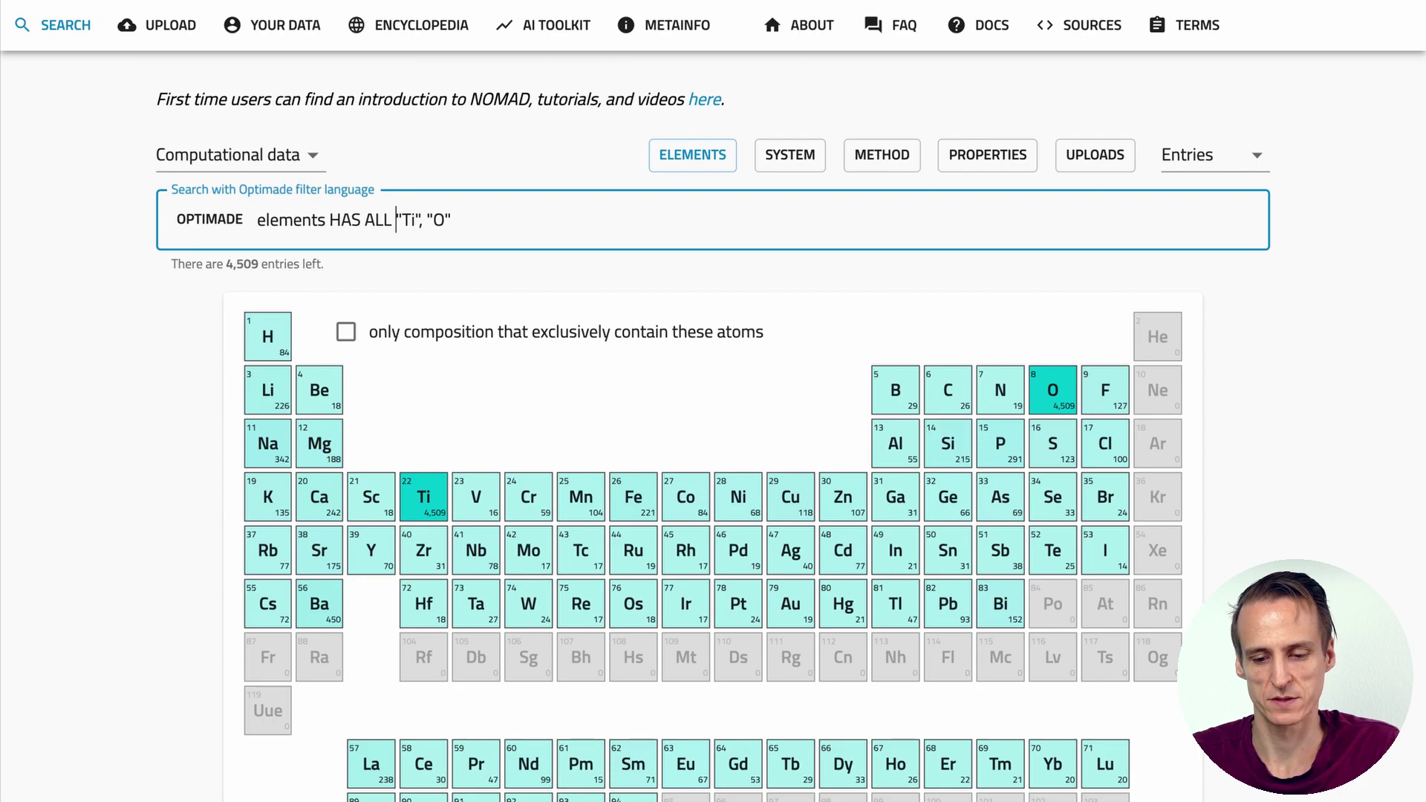
Replace ALL with ONLY and run the query elements HAS ONLY "Ti", "O".
{"action": "key", "text": "shift+Left"}
{"action": "key", "text": "shift+Left"}
{"action": "key", "text": "shift+Left"}
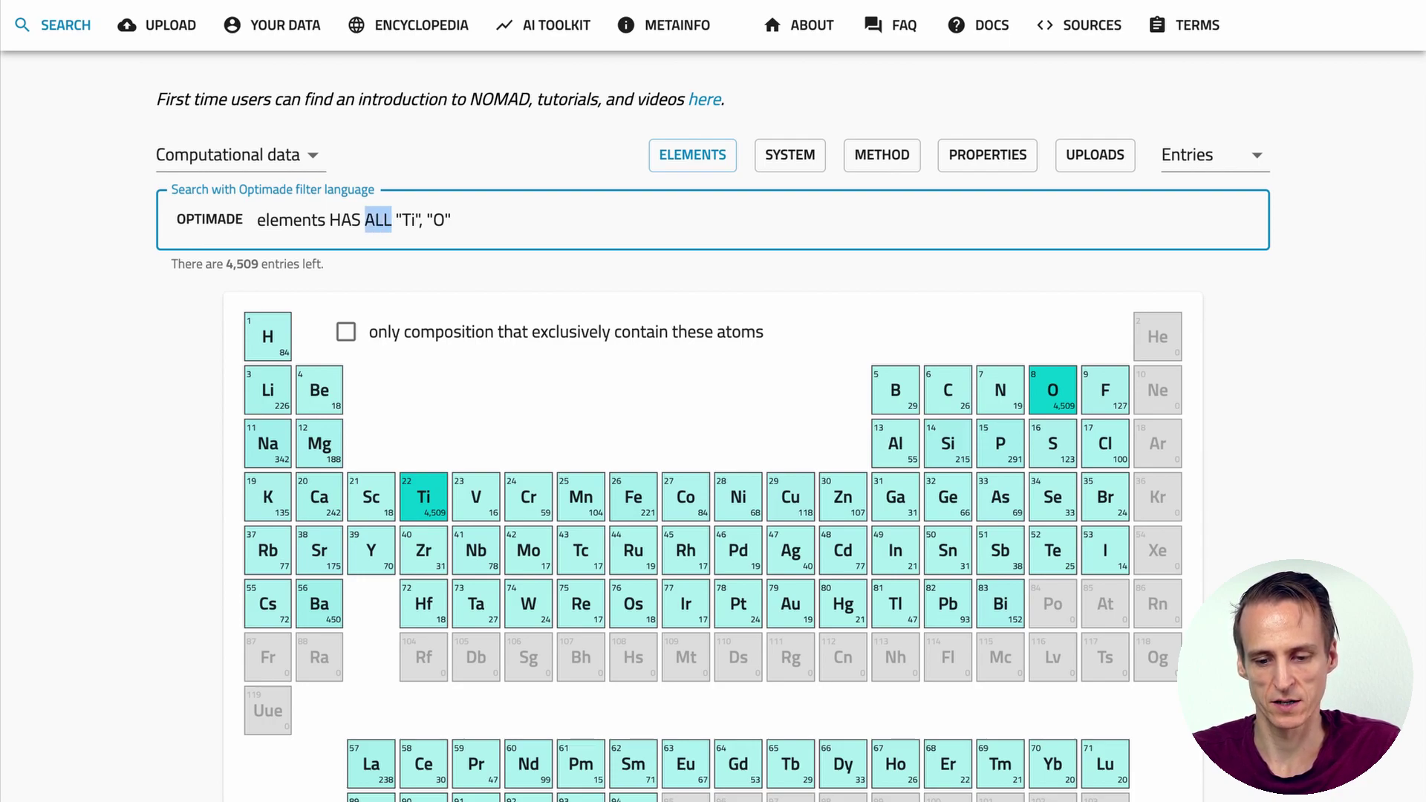
{"action": "type", "text": "ONLY"}
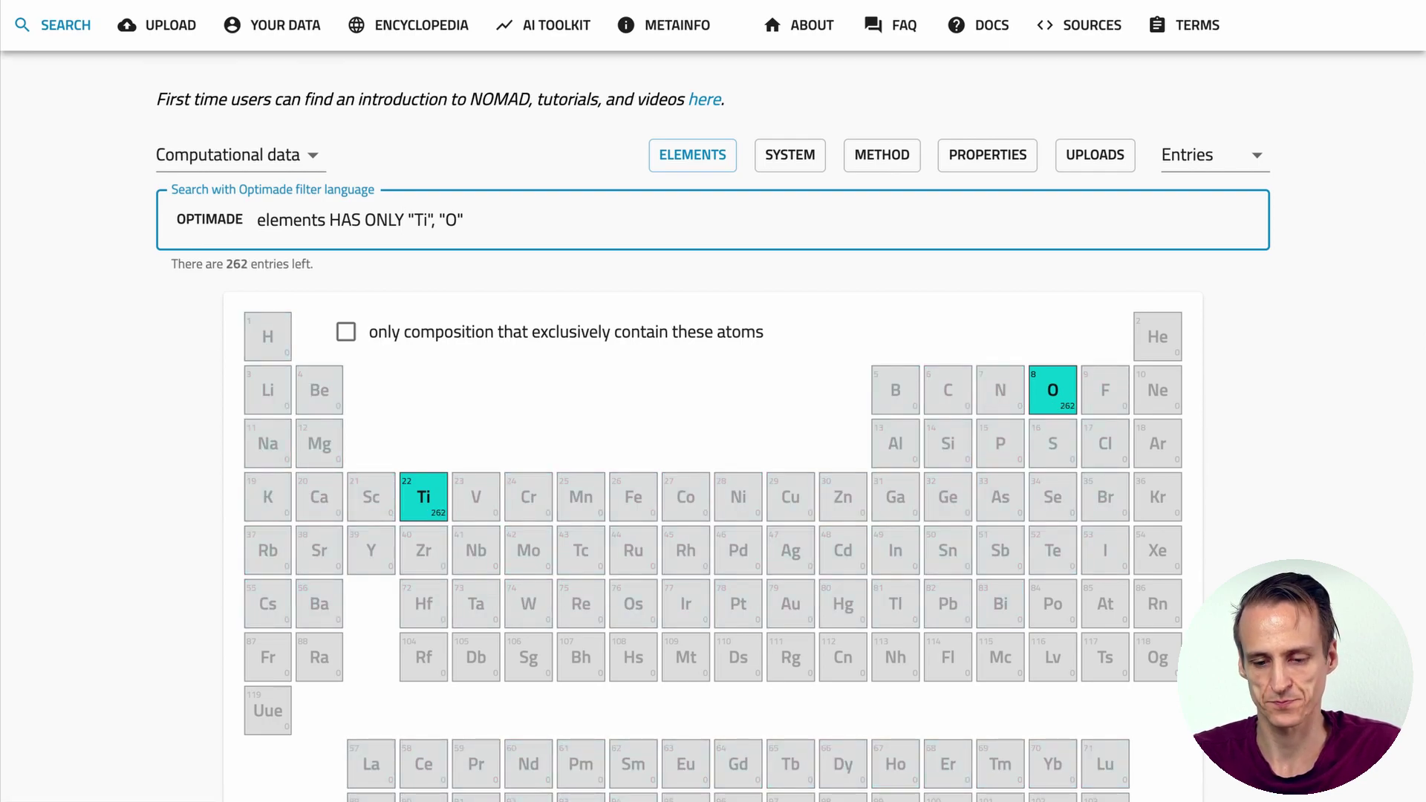
Change the operator back from ONLY to ALL in the Optimade query, giving elements HAS ALL "Ti", "O".
{"action": "key", "text": "BackSpace"}
{"action": "key", "text": "BackSpace"}
{"action": "key", "text": "BackSpace"}
{"action": "key", "text": "BackSpace"}
{"action": "key", "text": "BackSpace"}
{"action": "type", "text": "A"}
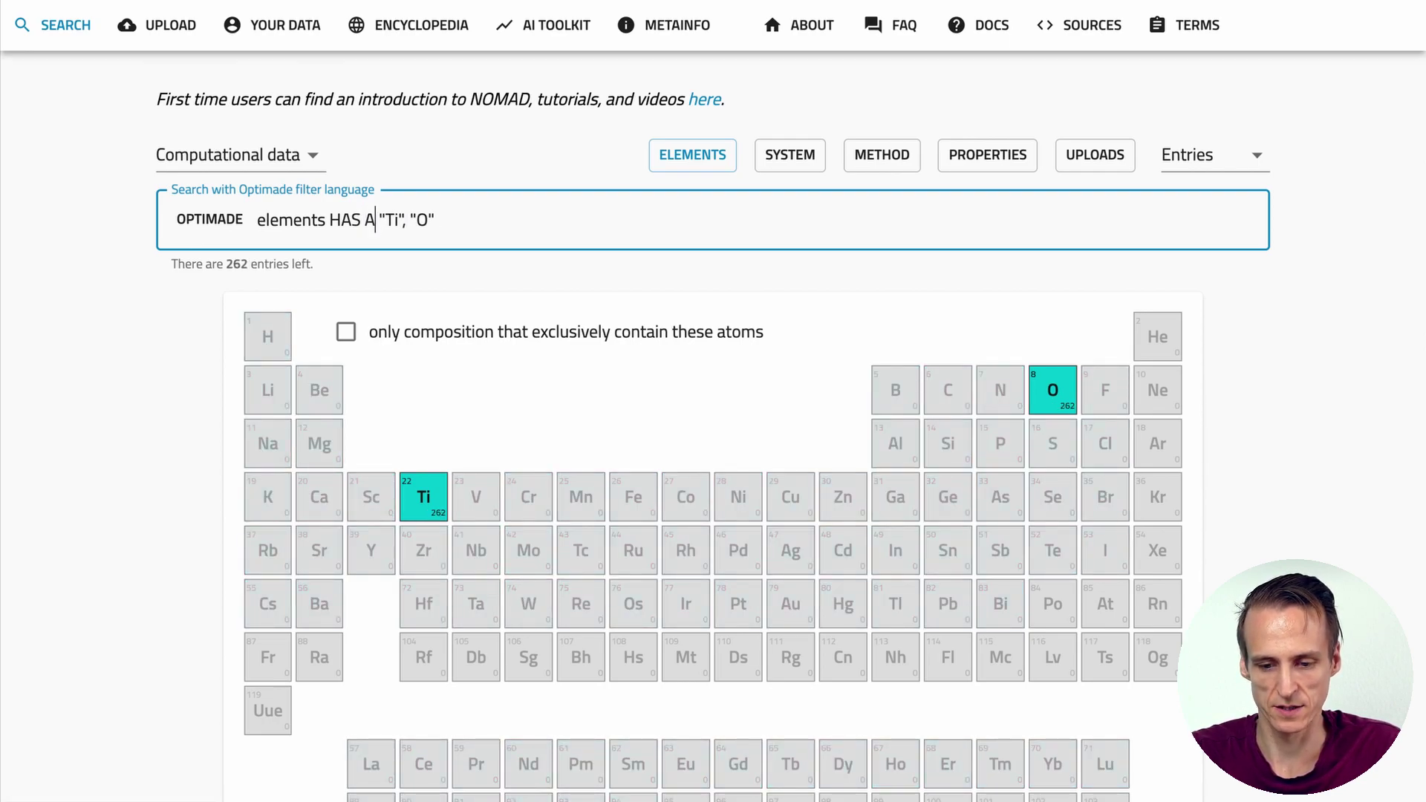
{"action": "type", "text": "LL"}
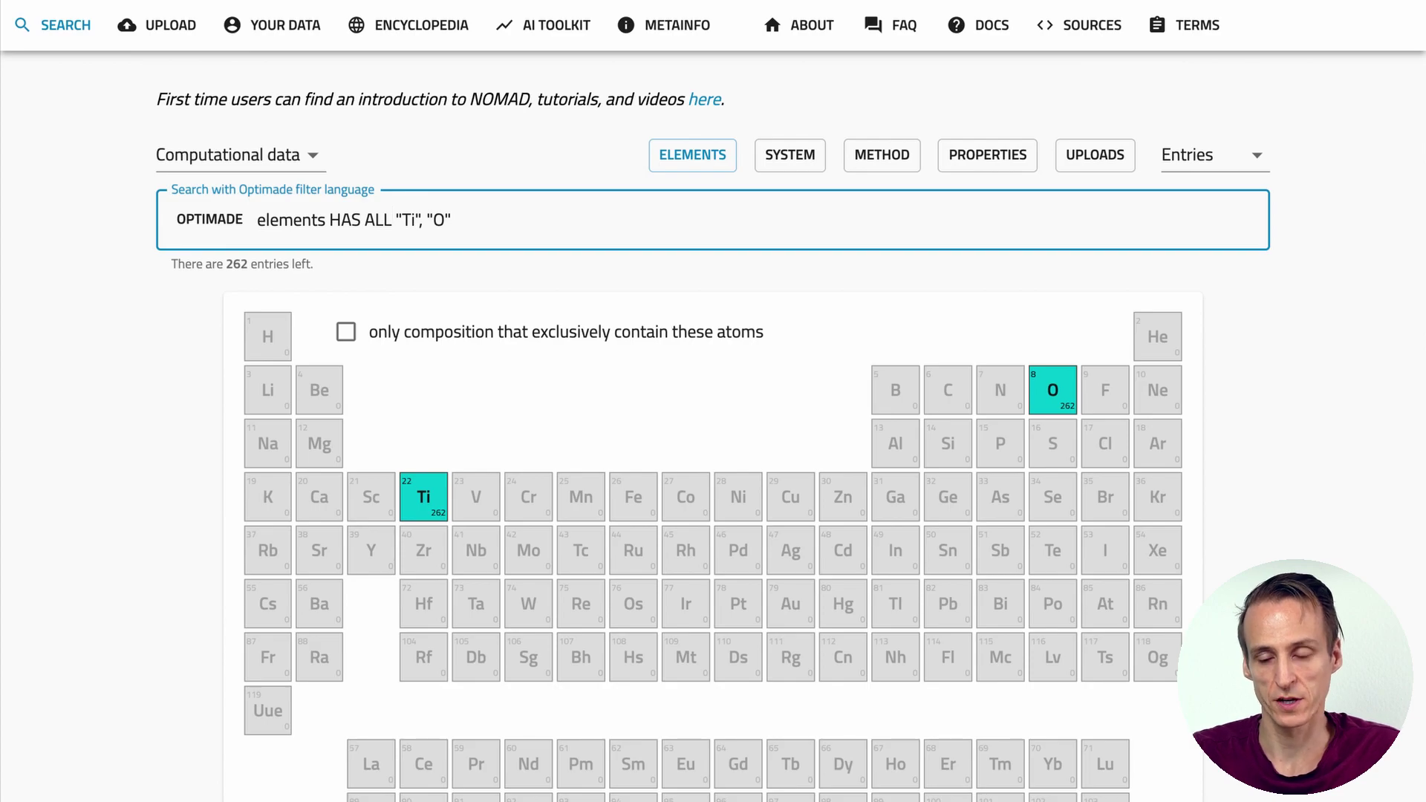
Try to run the Optimade query extended with the condition AND n_elements > 3 after "Ti", "O".
{"action": "key", "text": "Right"}
{"action": "key", "text": "Right"}
{"action": "key", "text": "Right"}
{"action": "key", "text": "Right"}
{"action": "key", "text": "Right"}
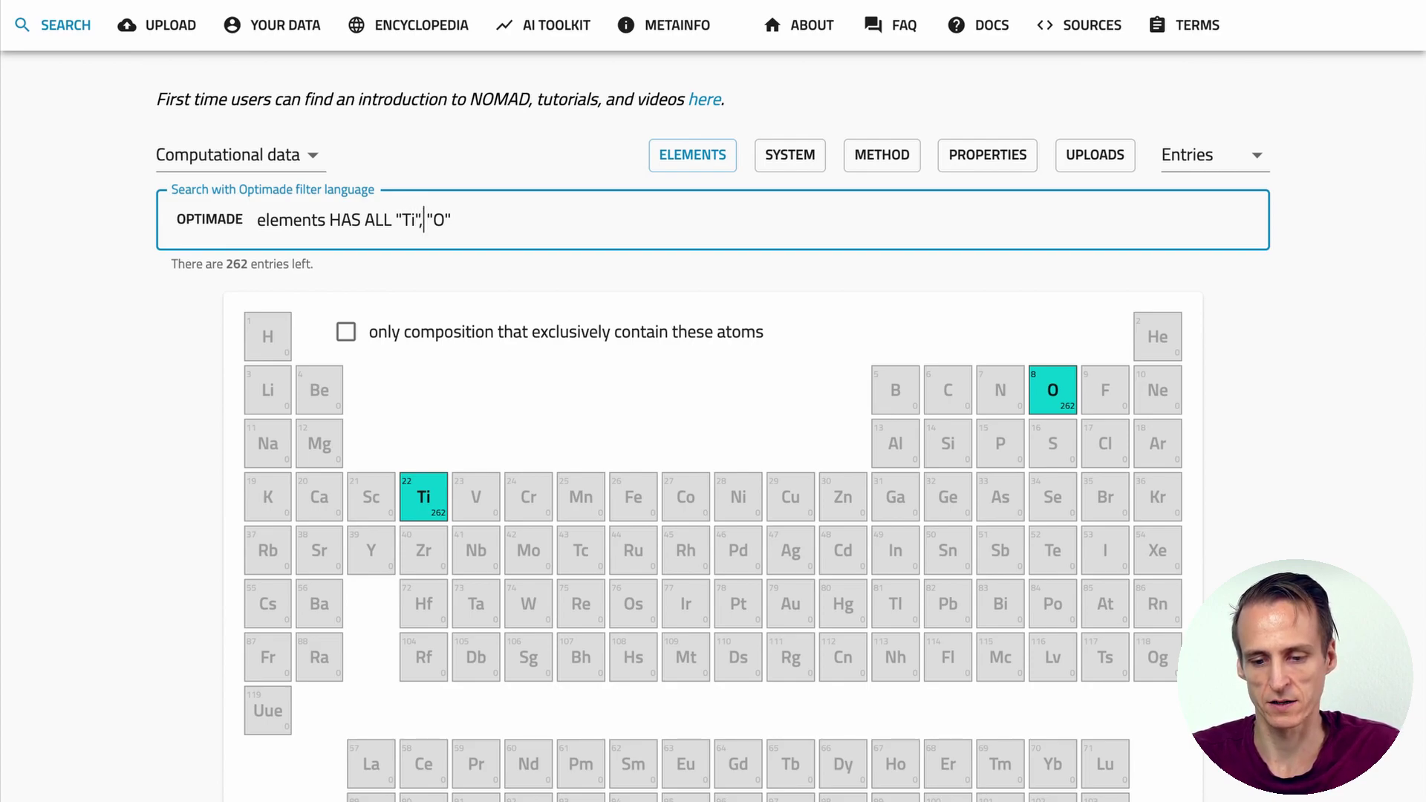
{"action": "key", "text": "Right"}
{"action": "key", "text": "Right"}
{"action": "key", "text": "Right"}
{"action": "key", "text": "Right"}
{"action": "type", "text": "A"}
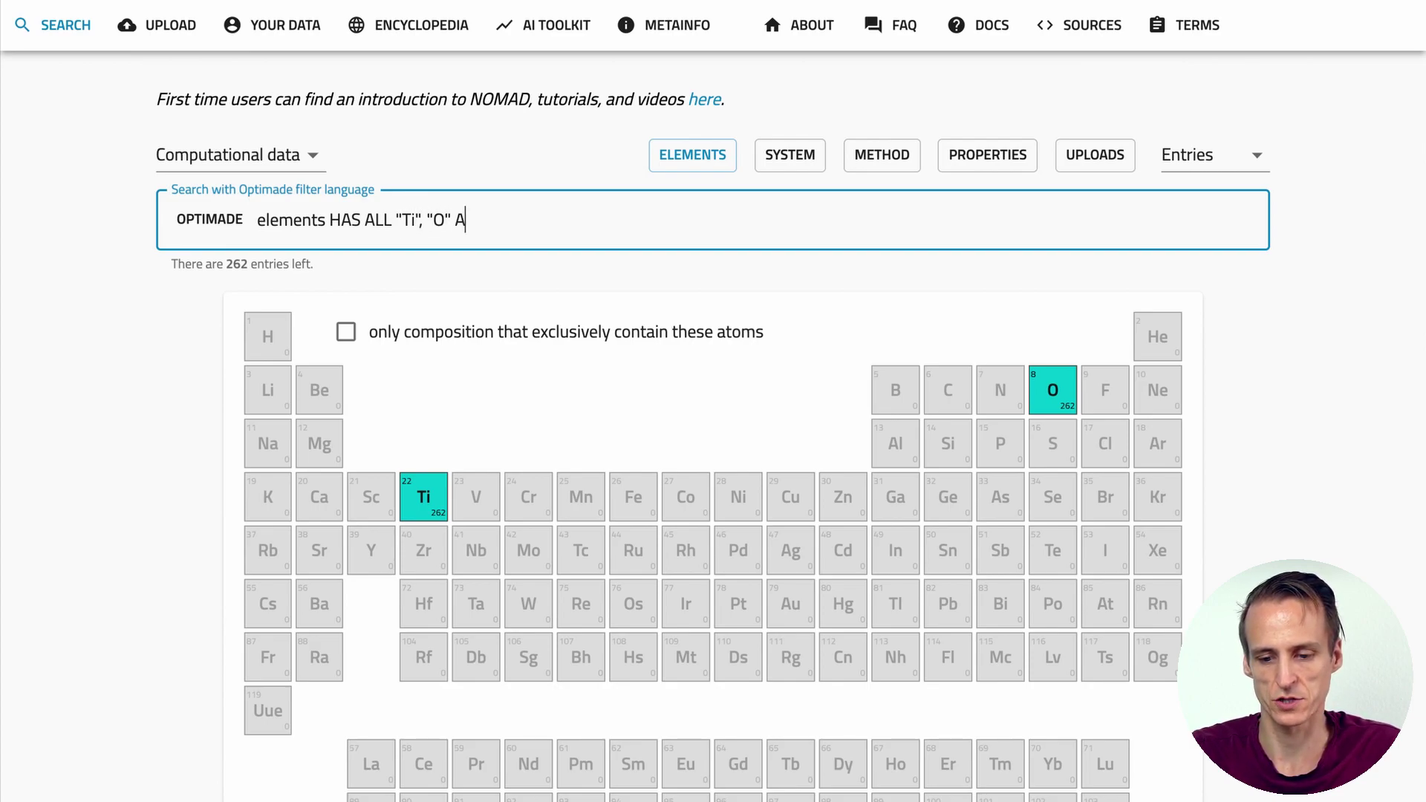
{"action": "type", "text": "ND"}
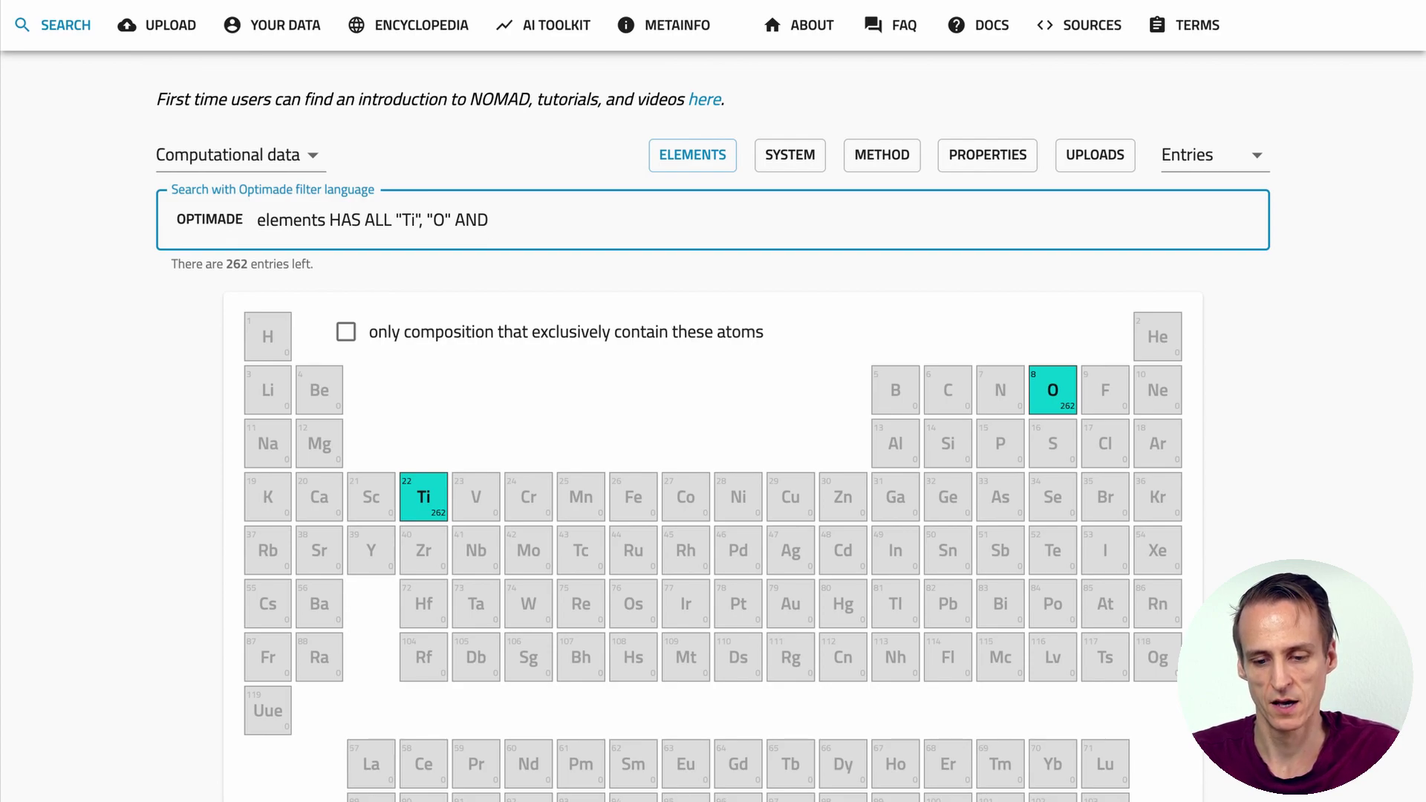
{"action": "type", "text": " n"}
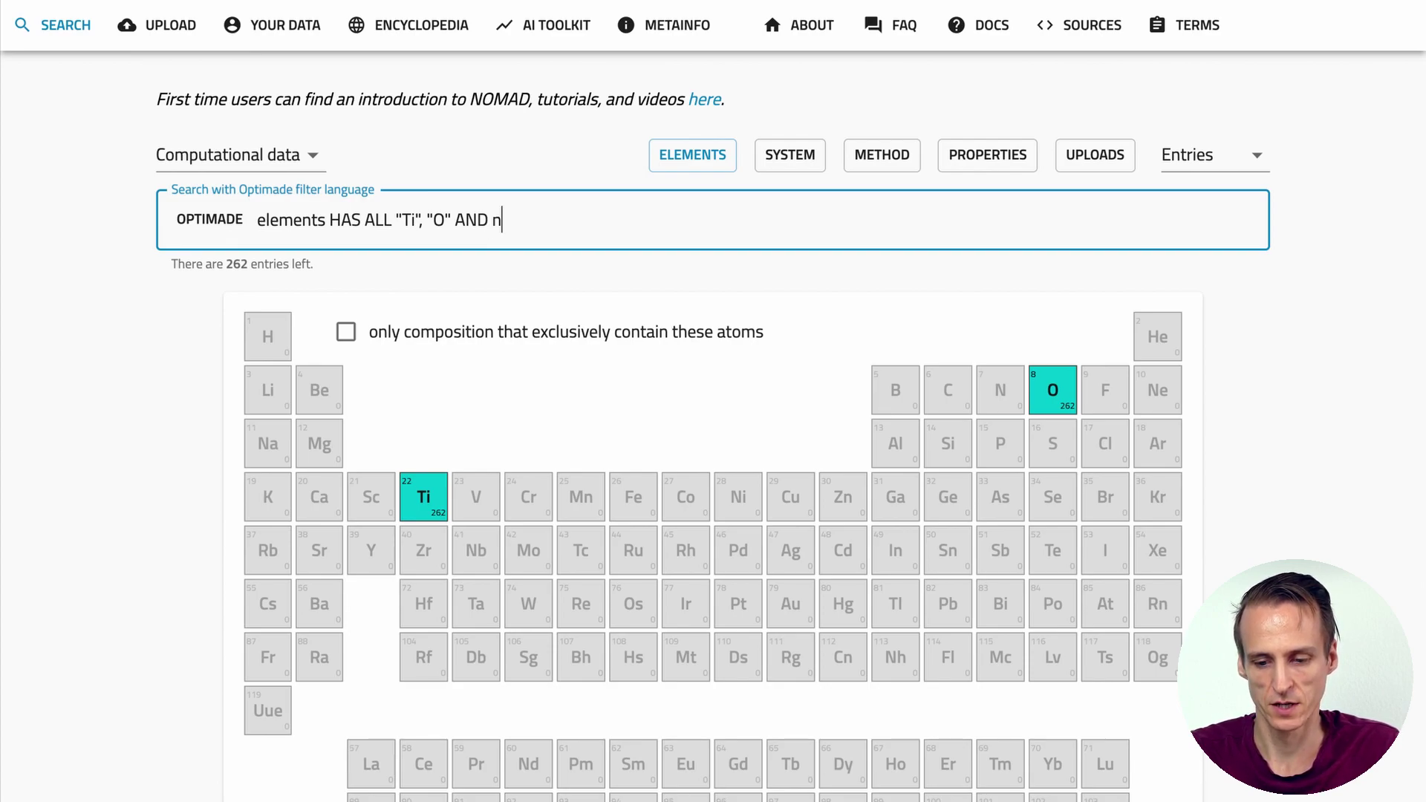
{"action": "type", "text": "_elements >"}
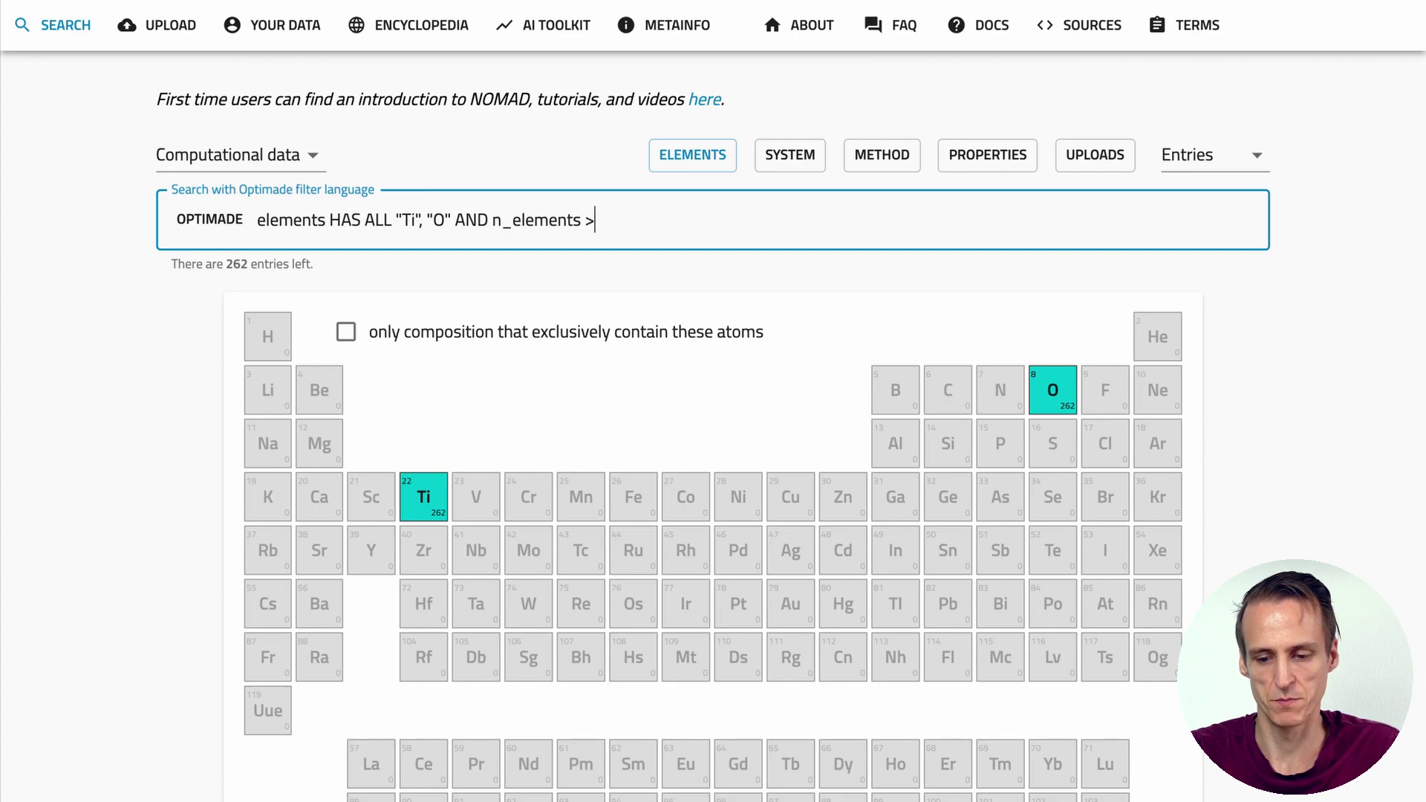
{"action": "type", "text": " 3"}
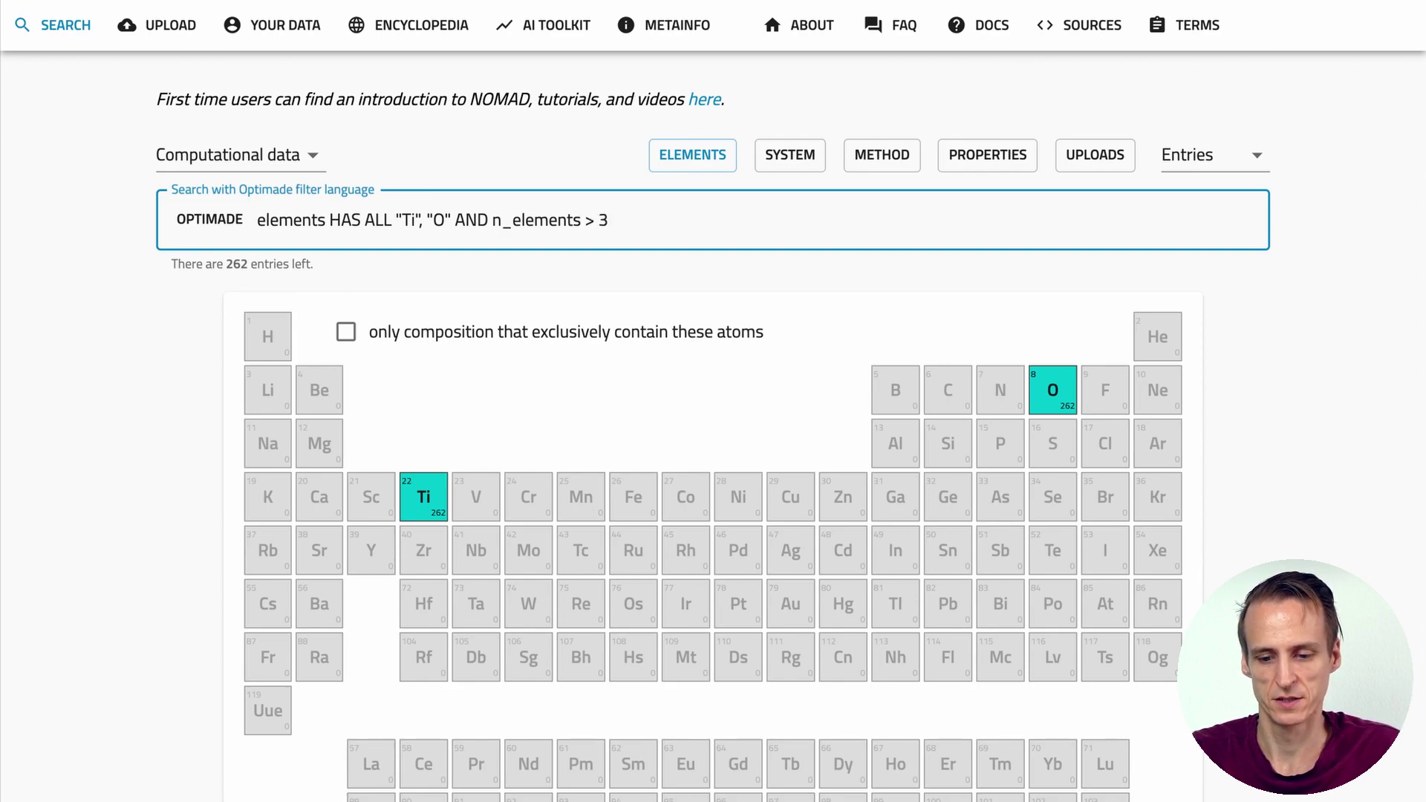
{"action": "key", "text": "Return"}
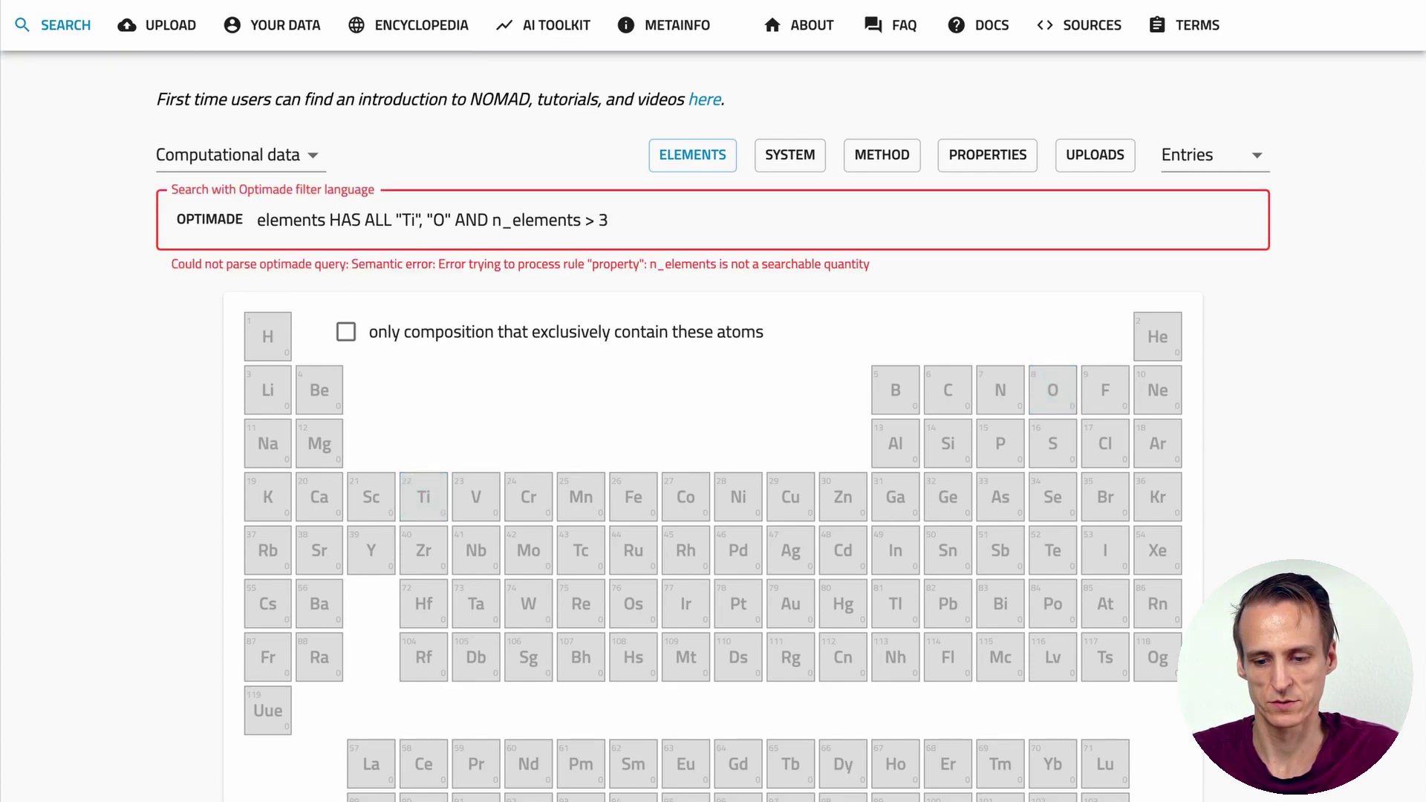
Correct the property name to nelements and run the query elements HAS ALL "Ti", "O" AND nelements > 3.
{"action": "key", "text": "Left"}
{"action": "key", "text": "Left"}
{"action": "key", "text": "Left"}
{"action": "key", "text": "Left"}
{"action": "key", "text": "Left"}
{"action": "key", "text": "Left"}
{"action": "key", "text": "Left"}
{"action": "key", "text": "Left"}
{"action": "key", "text": "Left"}
{"action": "key", "text": "Left"}
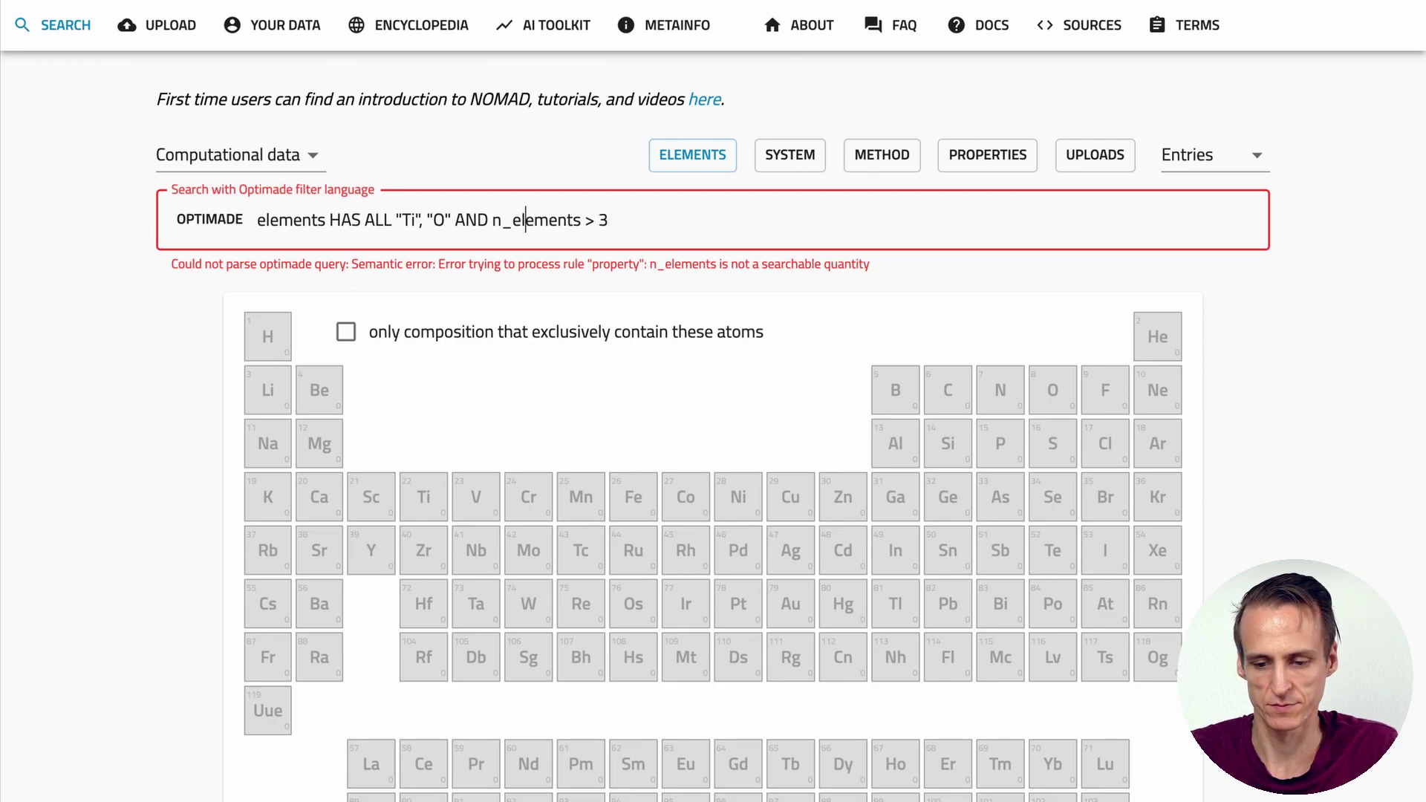
{"action": "key", "text": "Left"}
{"action": "key", "text": "Left"}
{"action": "key", "text": "BackSpace"}
{"action": "key", "text": "Return"}
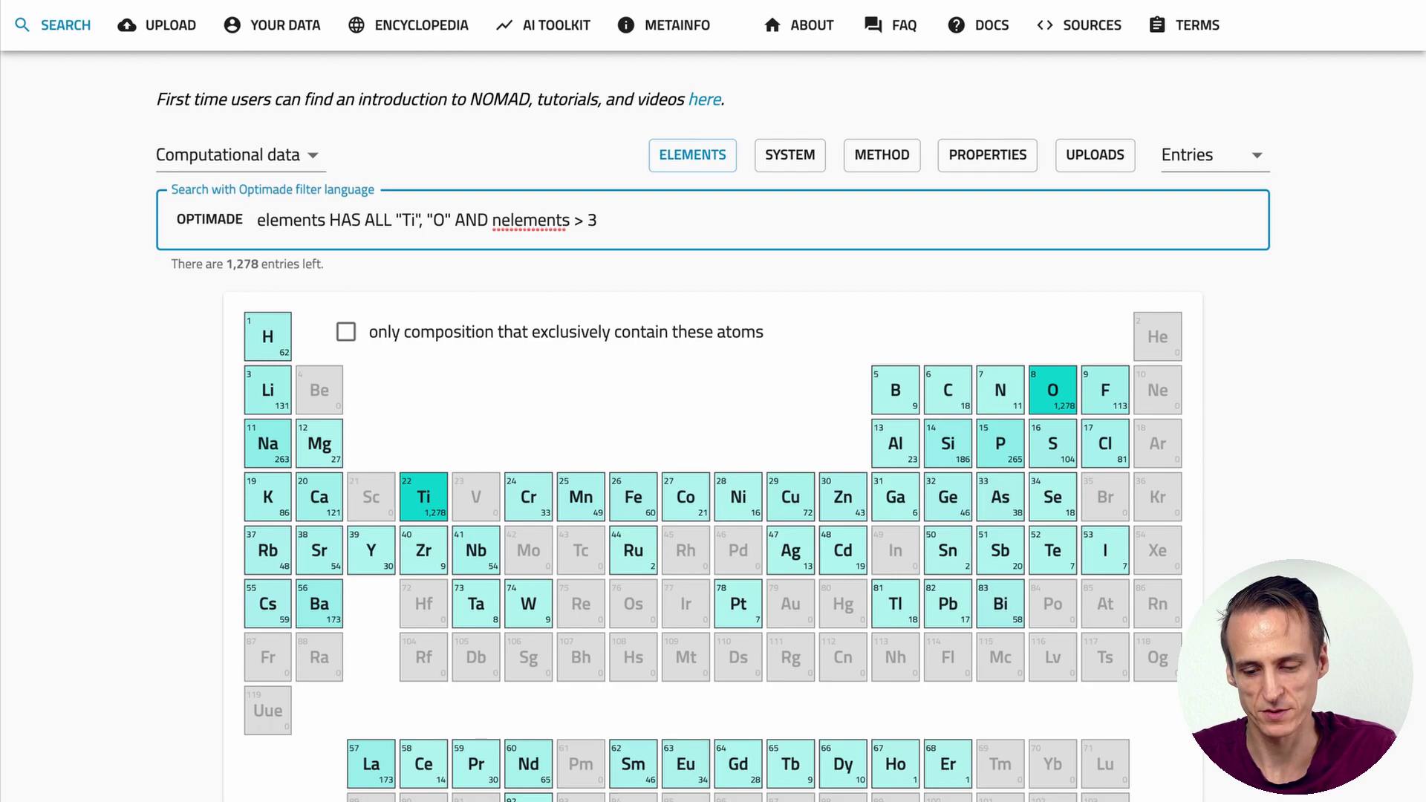
Append AND NOT nelements < 6 to the end of the Optimade query and run it.
{"action": "key", "text": "End"}
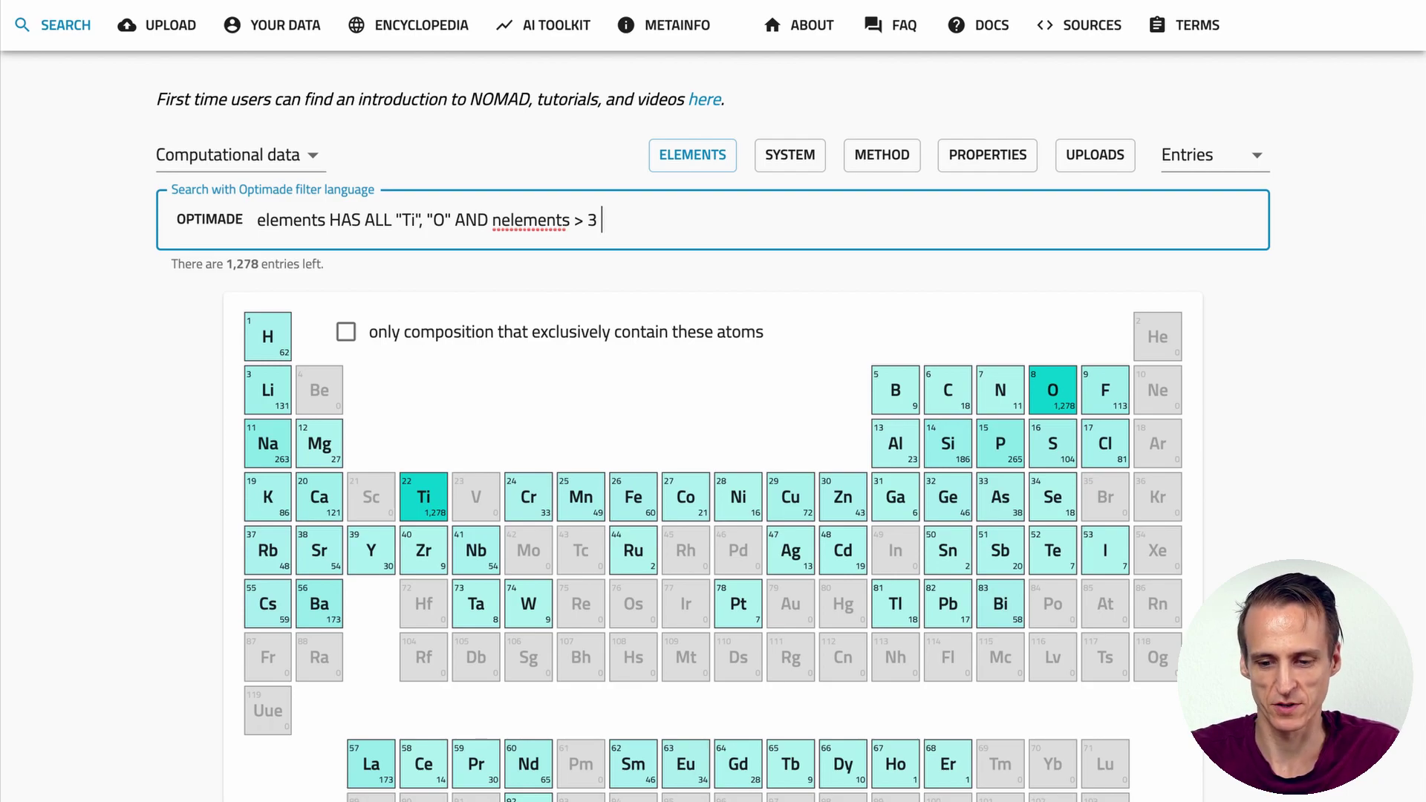
{"action": "type", "text": "AND NOT"}
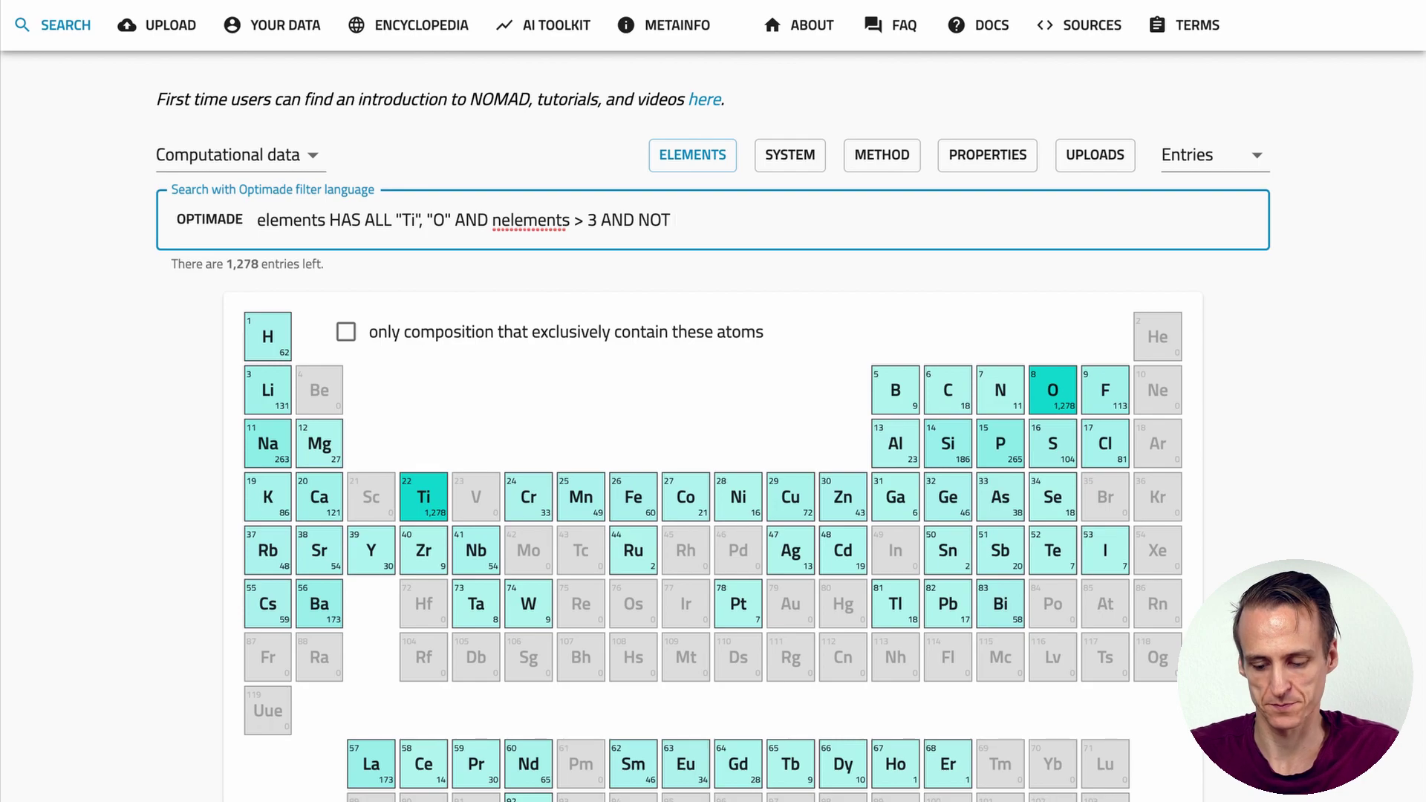
{"action": "type", "text": "nelements"}
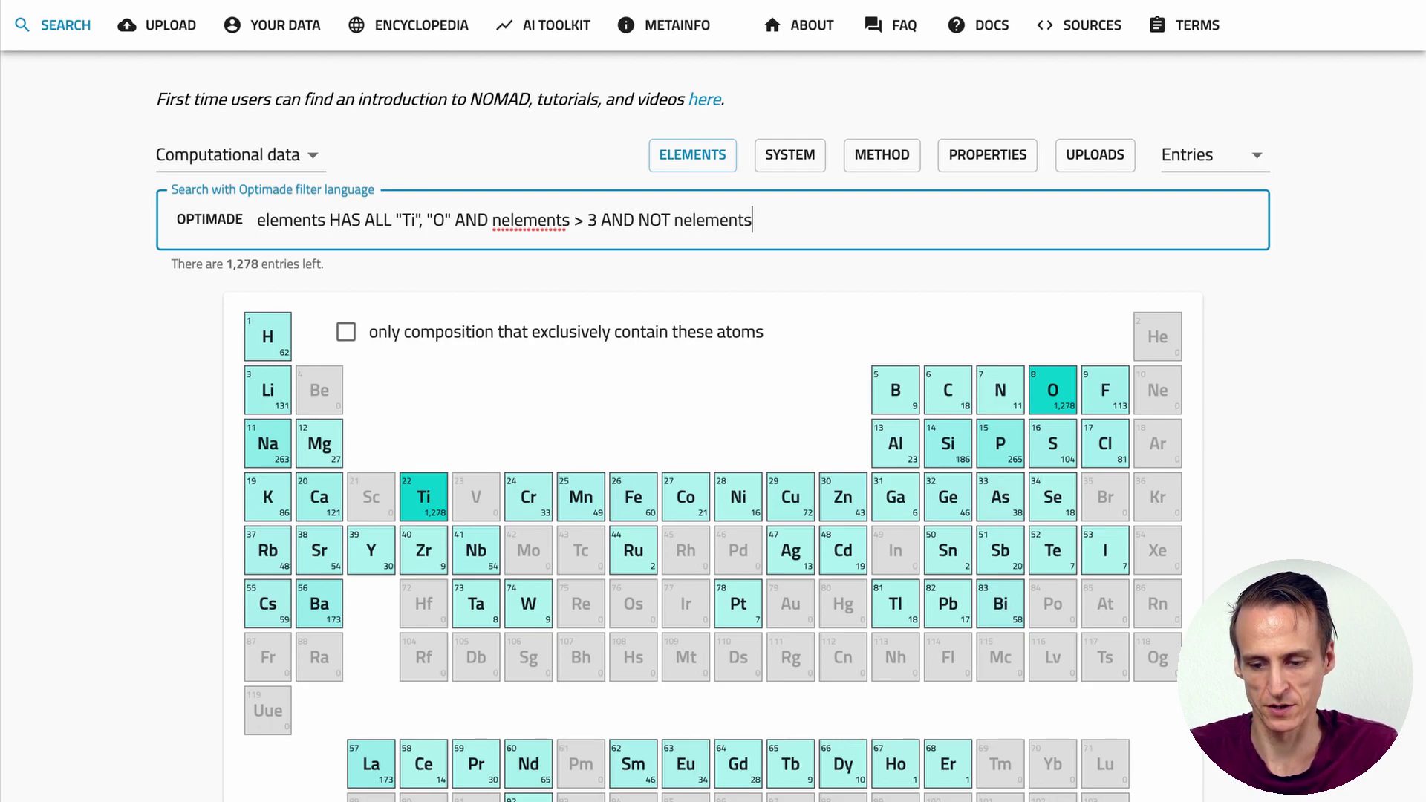
{"action": "type", "text": " <"}
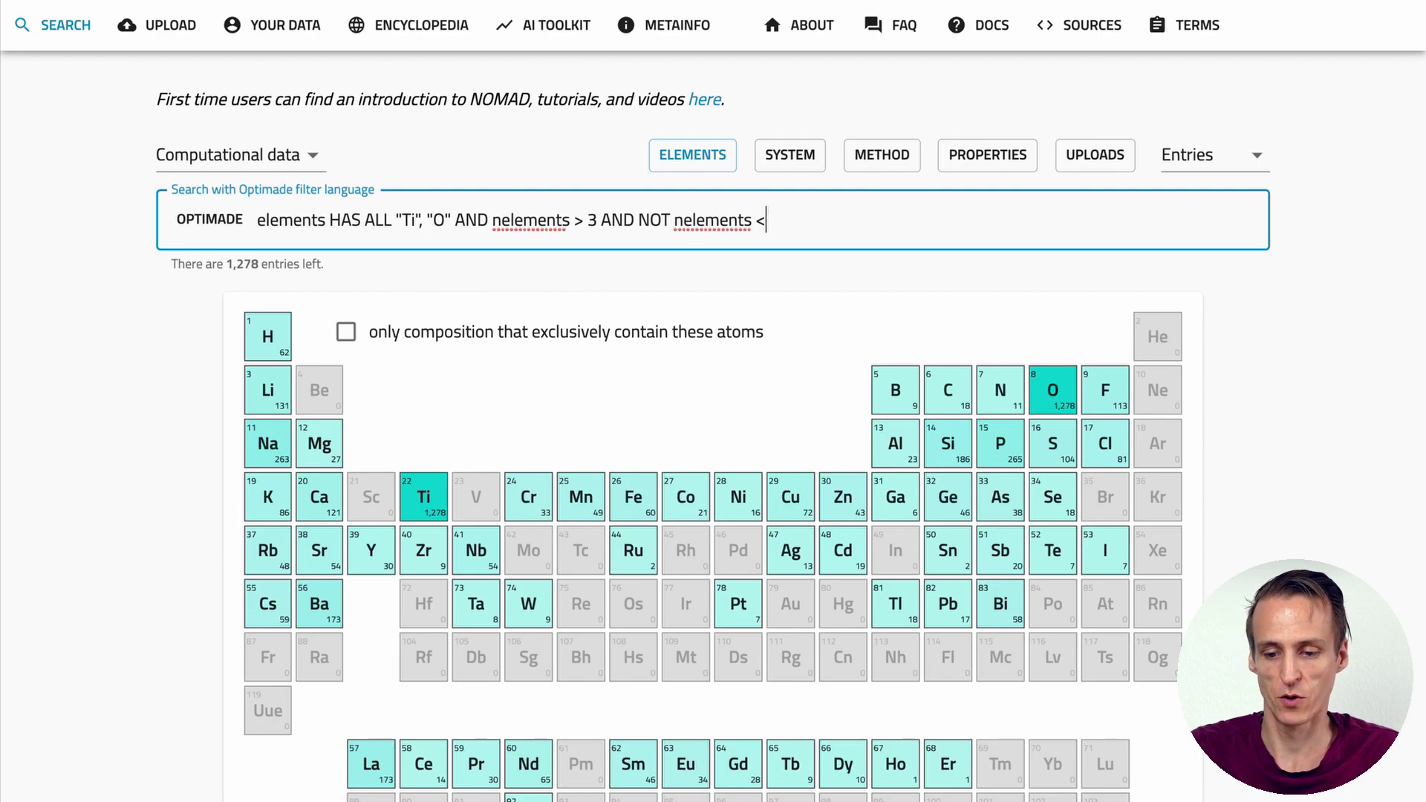
{"action": "type", "text": " 6"}
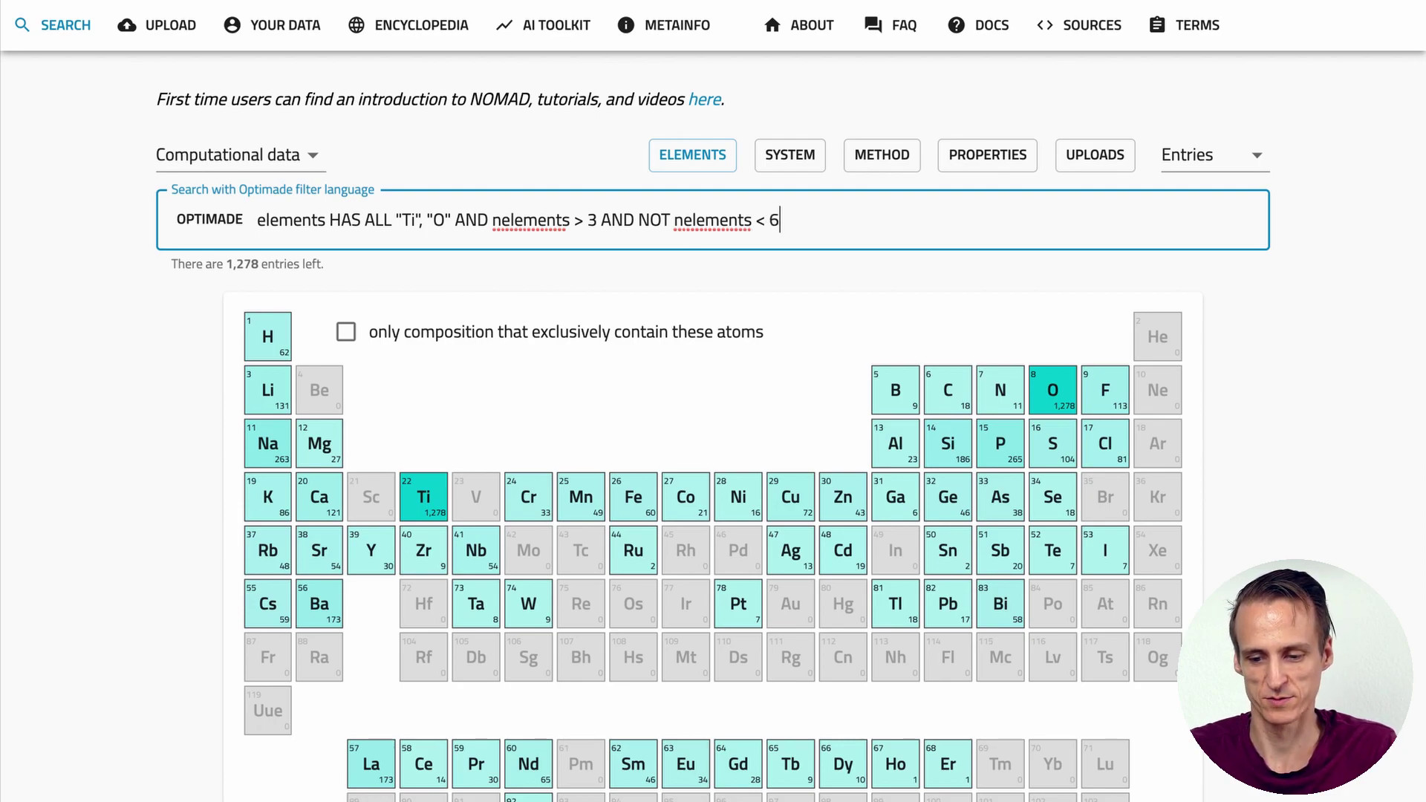
{"action": "key", "text": "Return"}
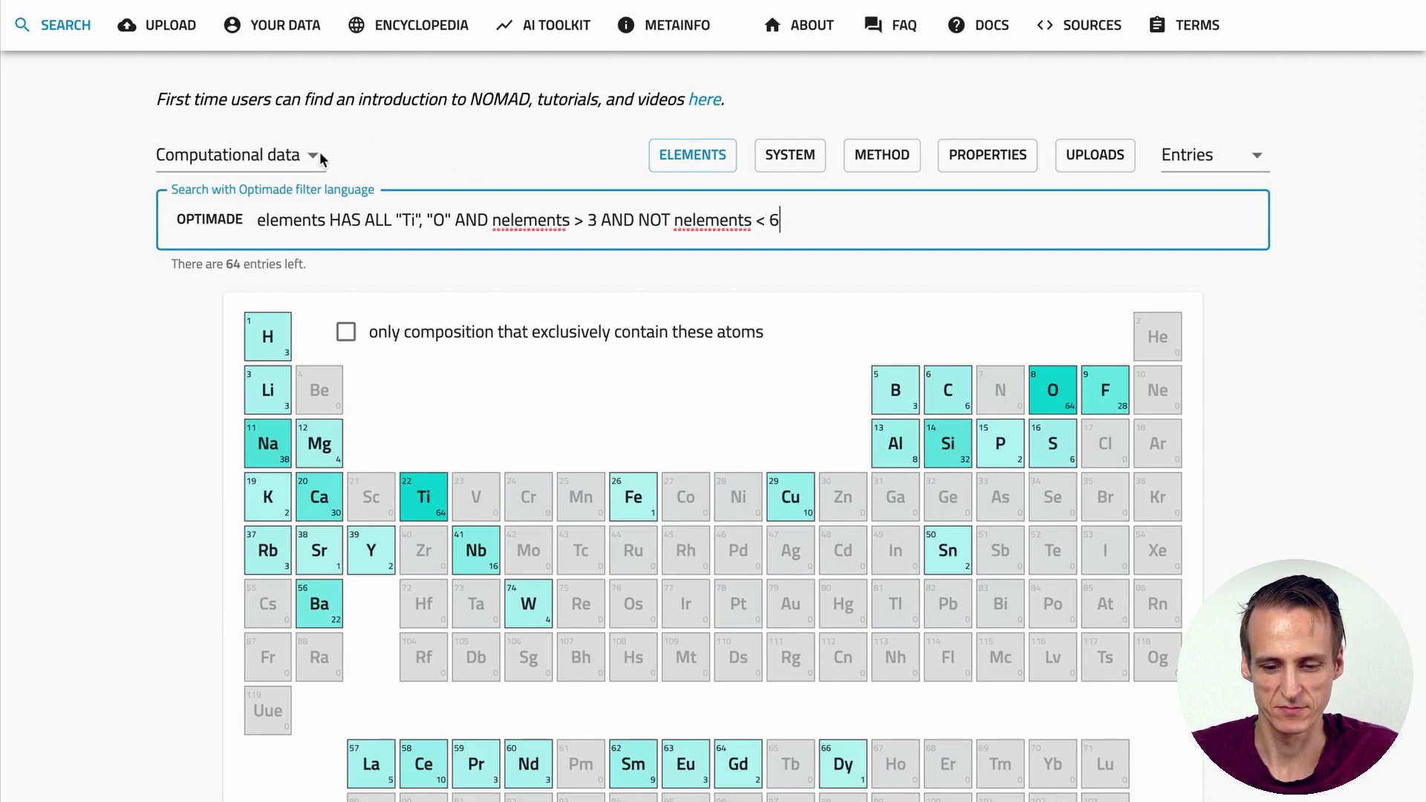
Switch back to the NOMAD quantity=value search and remove the Optimade filter.
{"action": "left_click", "coordinate": [202, 220]}
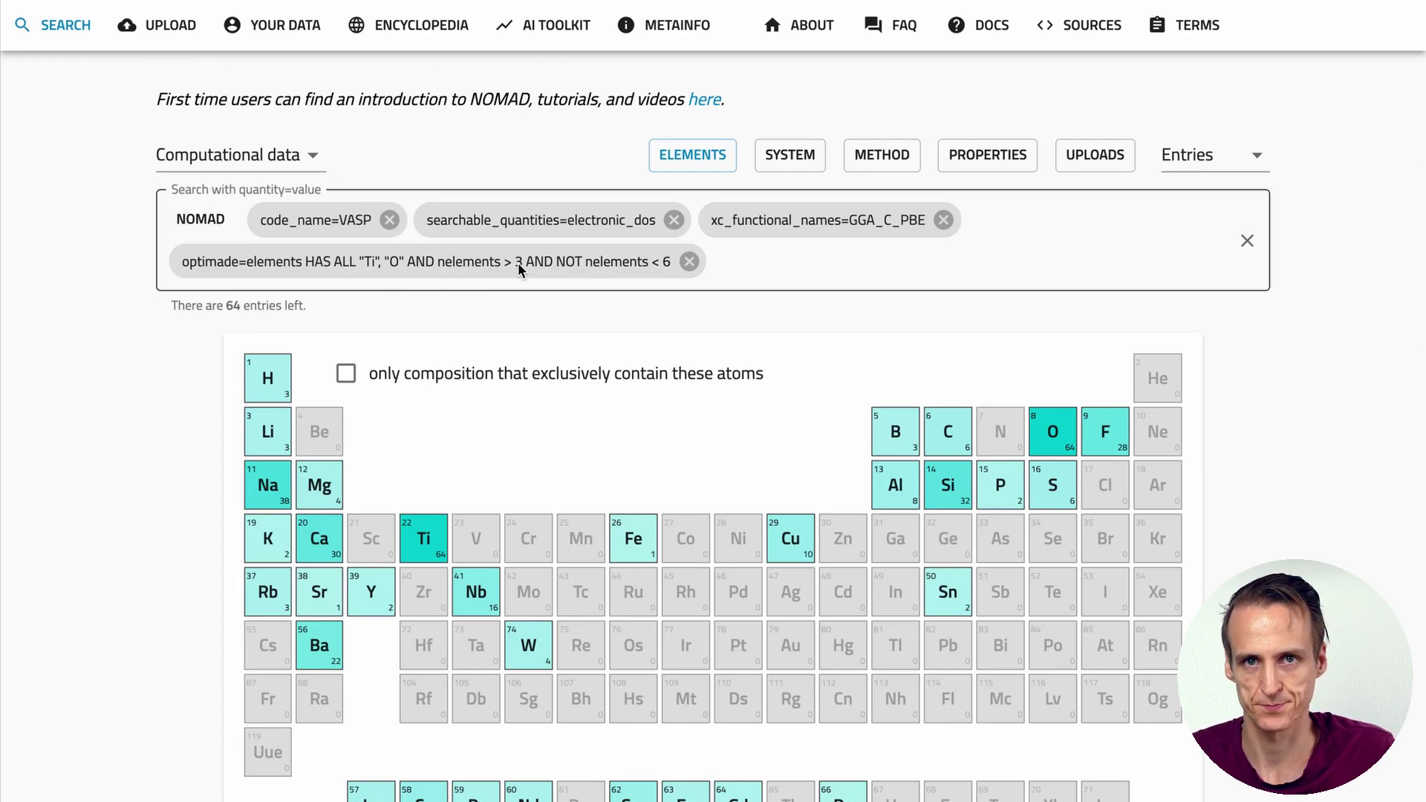
{"action": "left_click", "coordinate": [690, 262]}
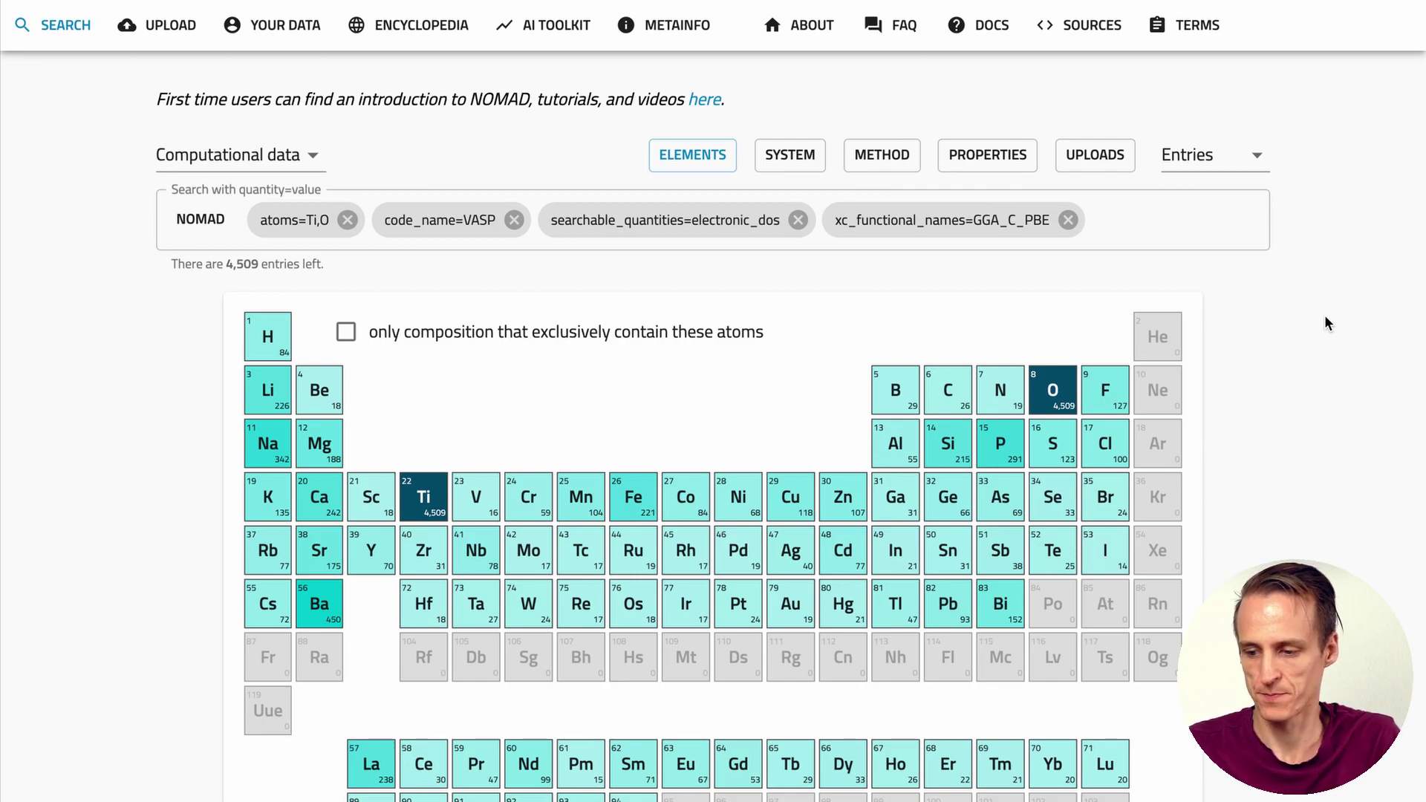
Hide the XC functionals column and show the Basis set column in the entries table.
{"action": "scroll", "coordinate": [1328, 323], "scroll_direction": "down", "scroll_amount": 8}
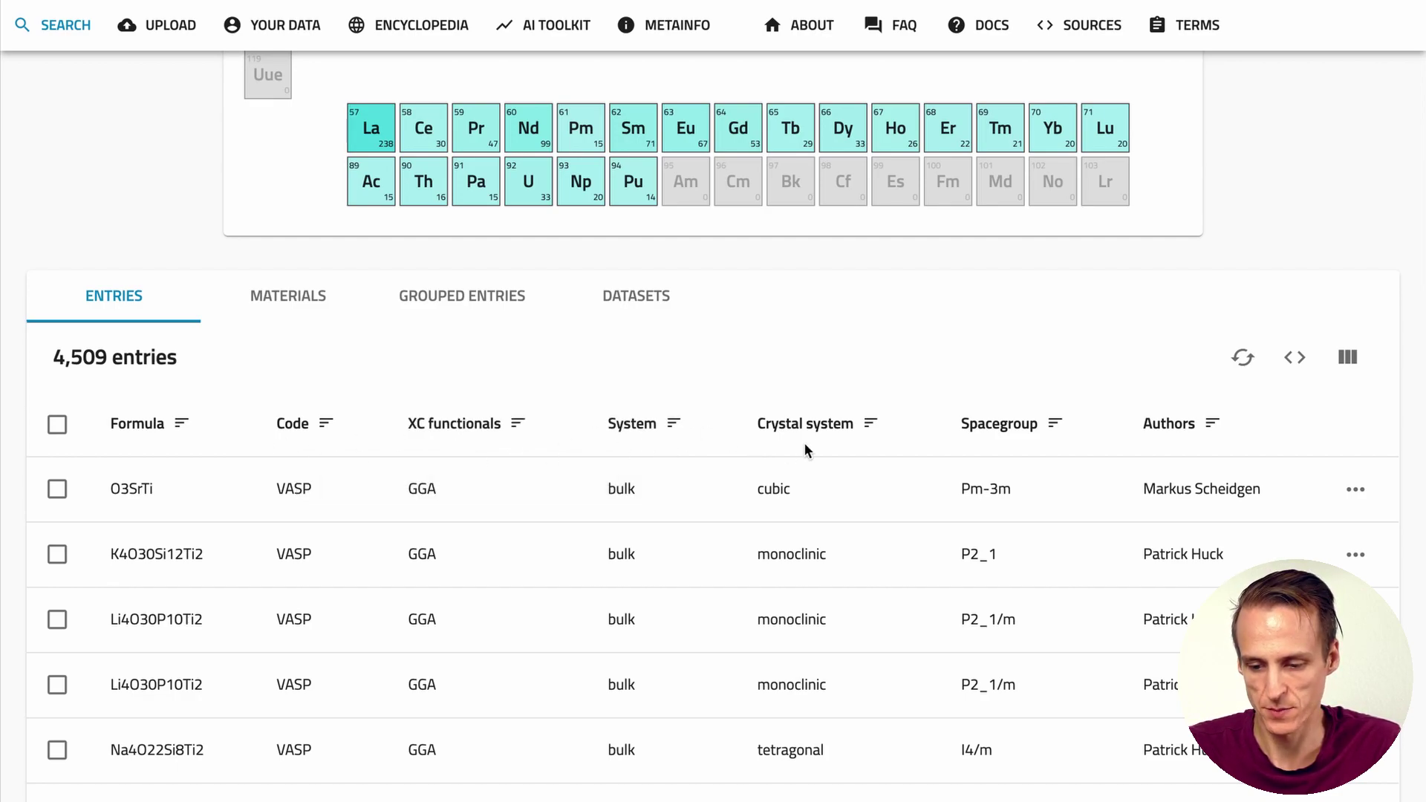
{"action": "left_click", "coordinate": [1348, 358]}
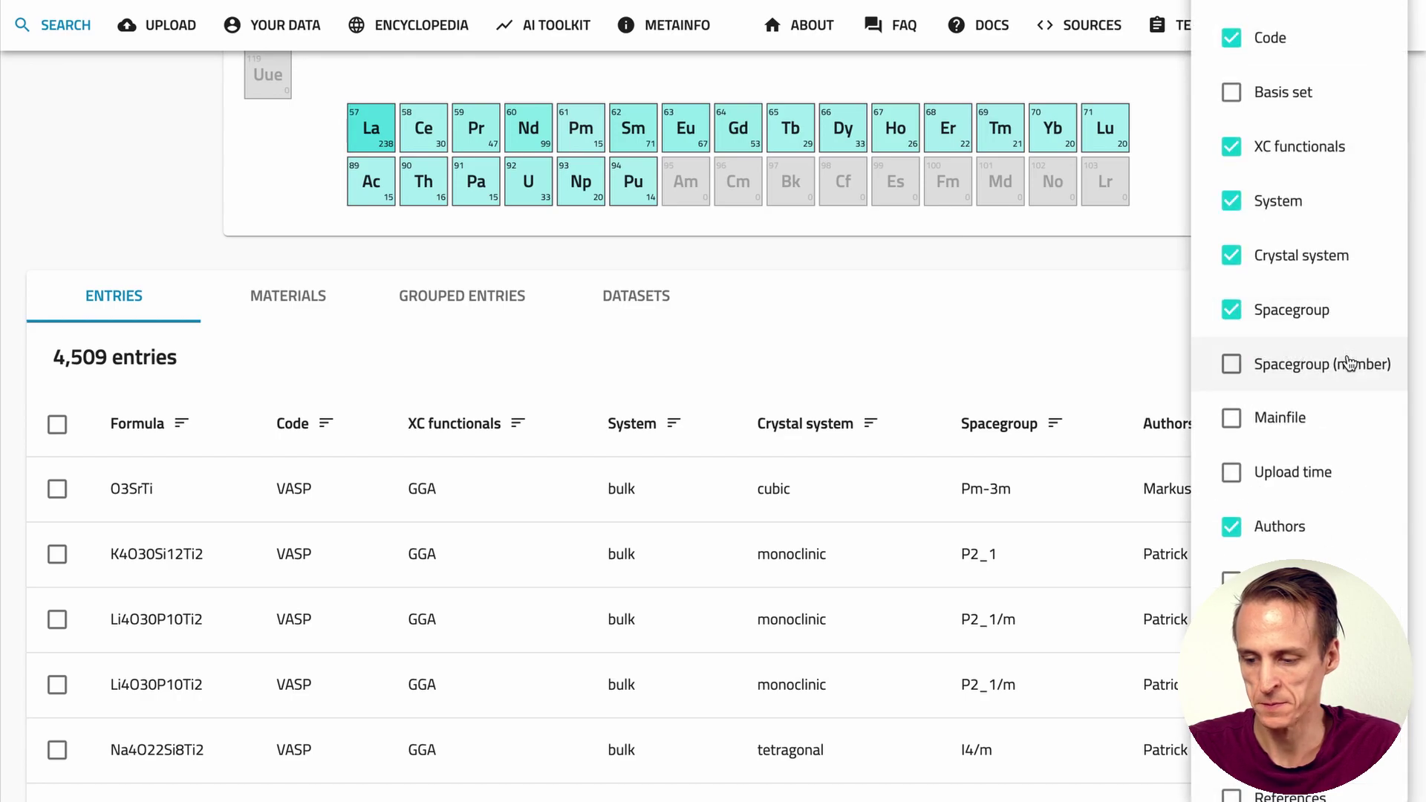
{"action": "left_click", "coordinate": [1298, 162]}
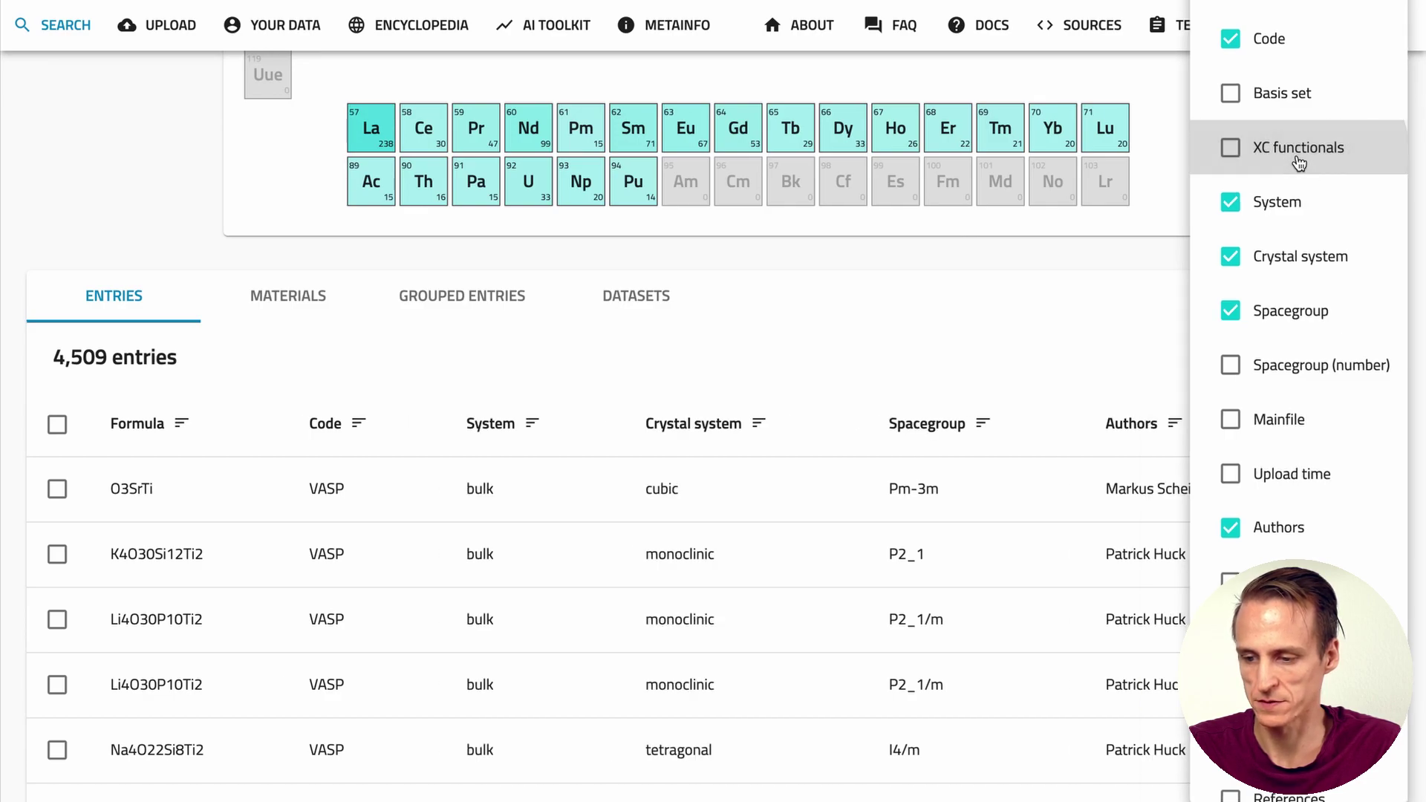
{"action": "left_click", "coordinate": [1279, 95]}
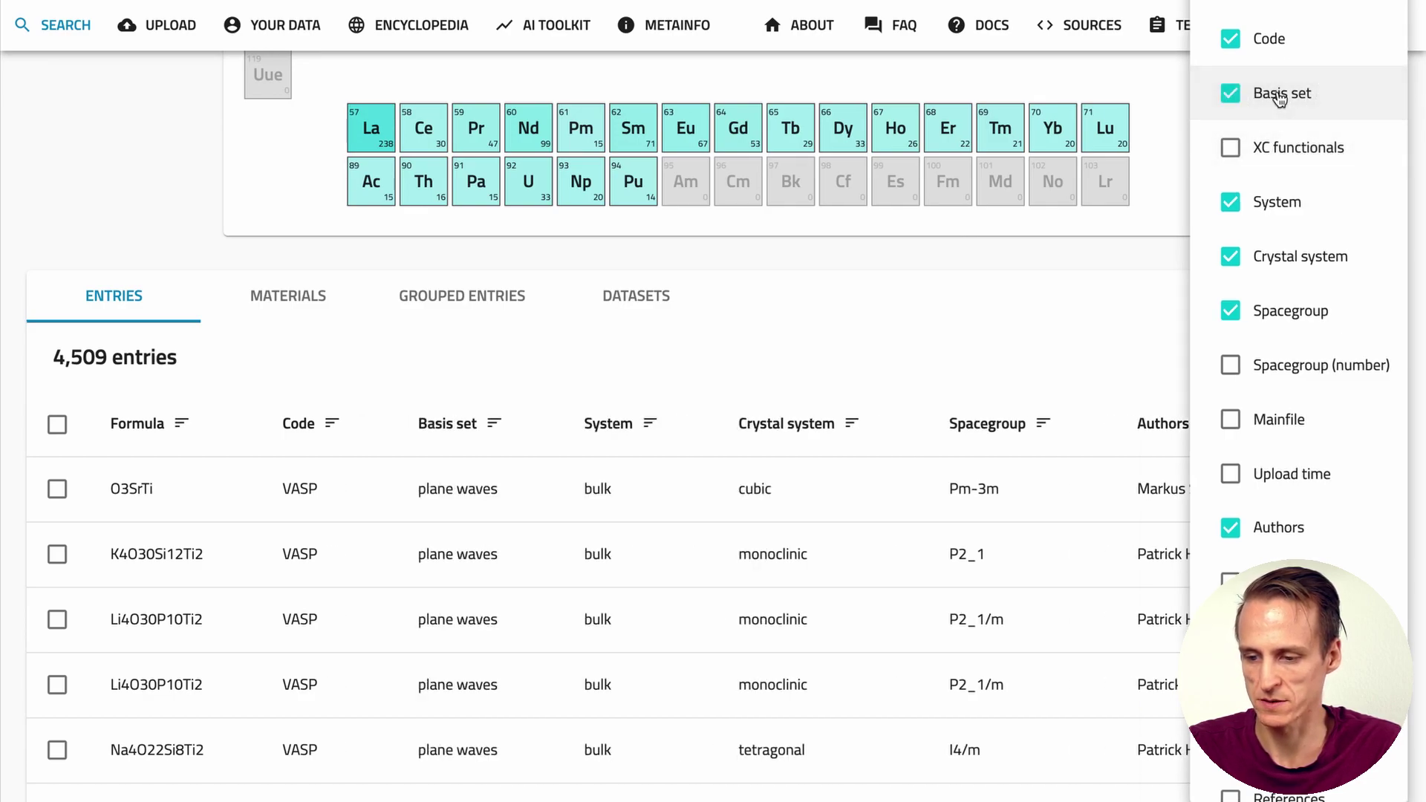
{"action": "left_click", "coordinate": [906, 275]}
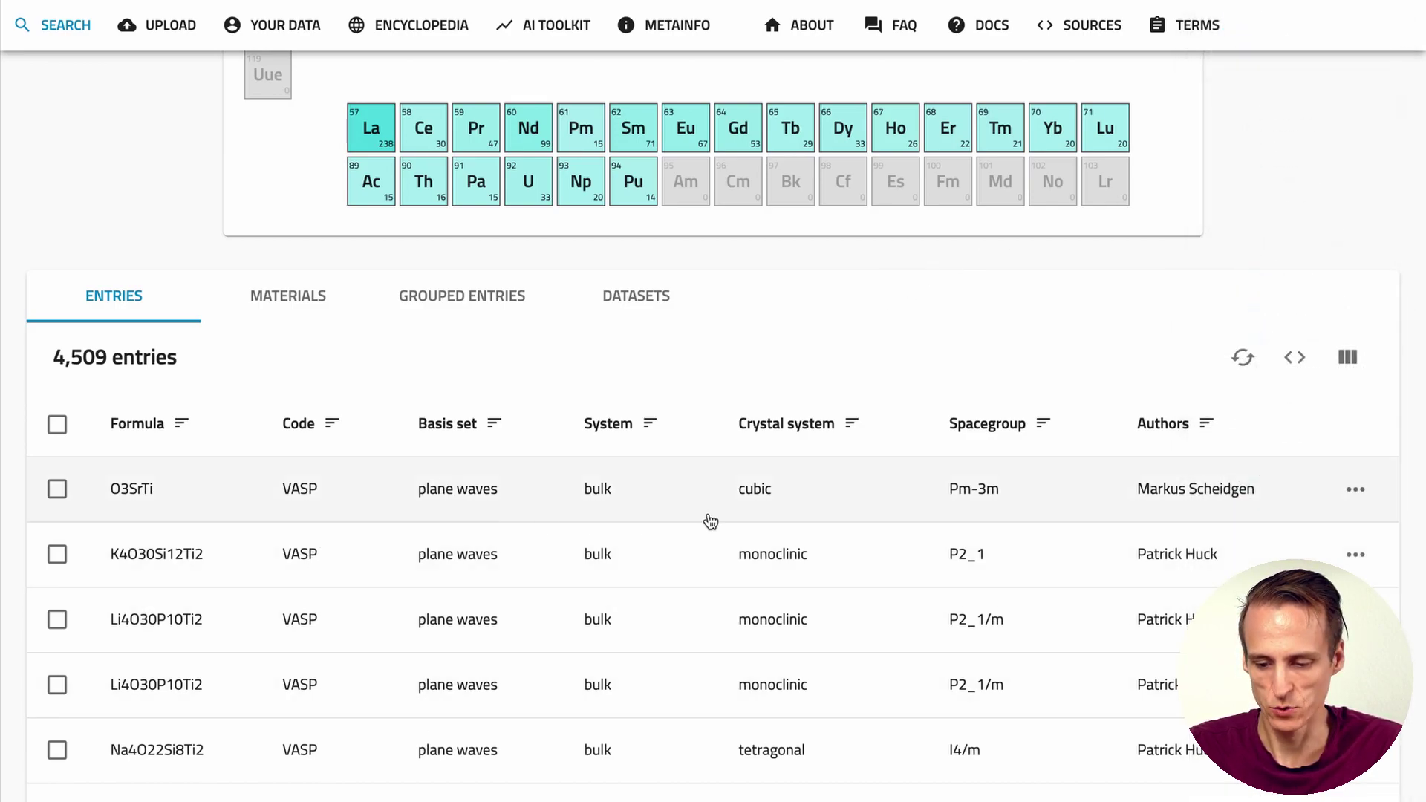
Expand the O3SrTi entry to view its details and IDs, and collapse it again.
{"action": "left_click", "coordinate": [702, 511]}
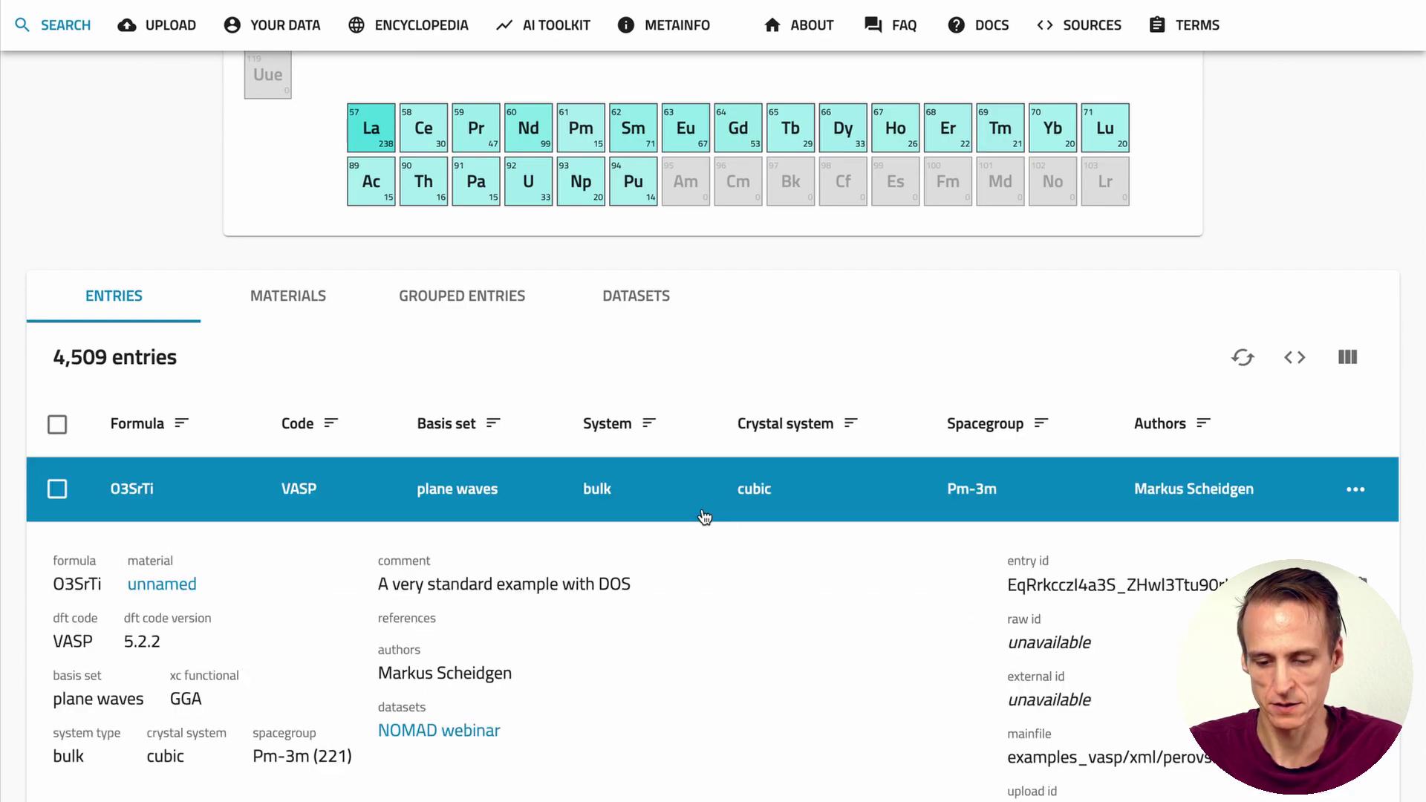
{"action": "scroll", "coordinate": [700, 514], "scroll_direction": "down", "scroll_amount": 2}
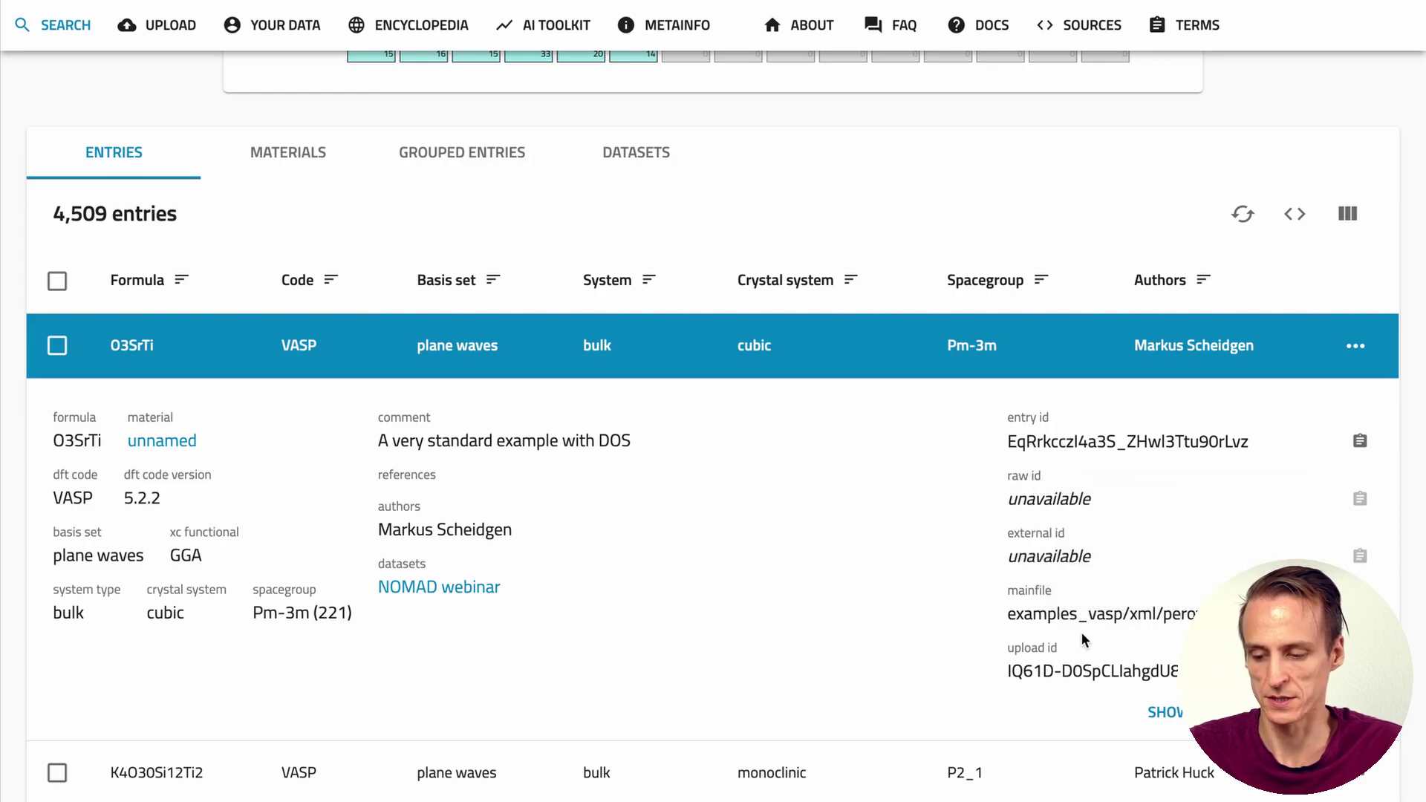
{"action": "left_click", "coordinate": [851, 370]}
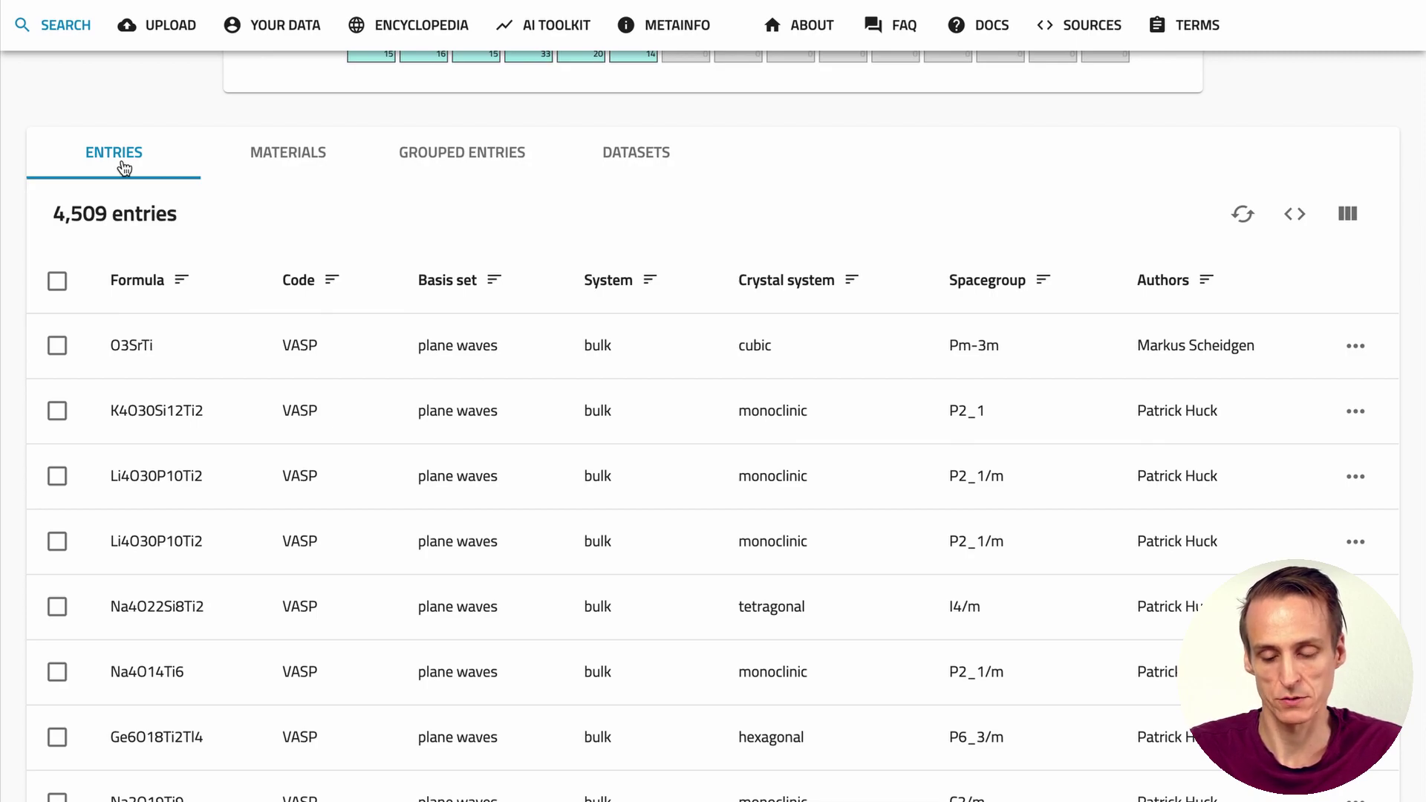
View the results as materials, grouped entries and datasets, and return to the entries list.
{"action": "left_click", "coordinate": [279, 156]}
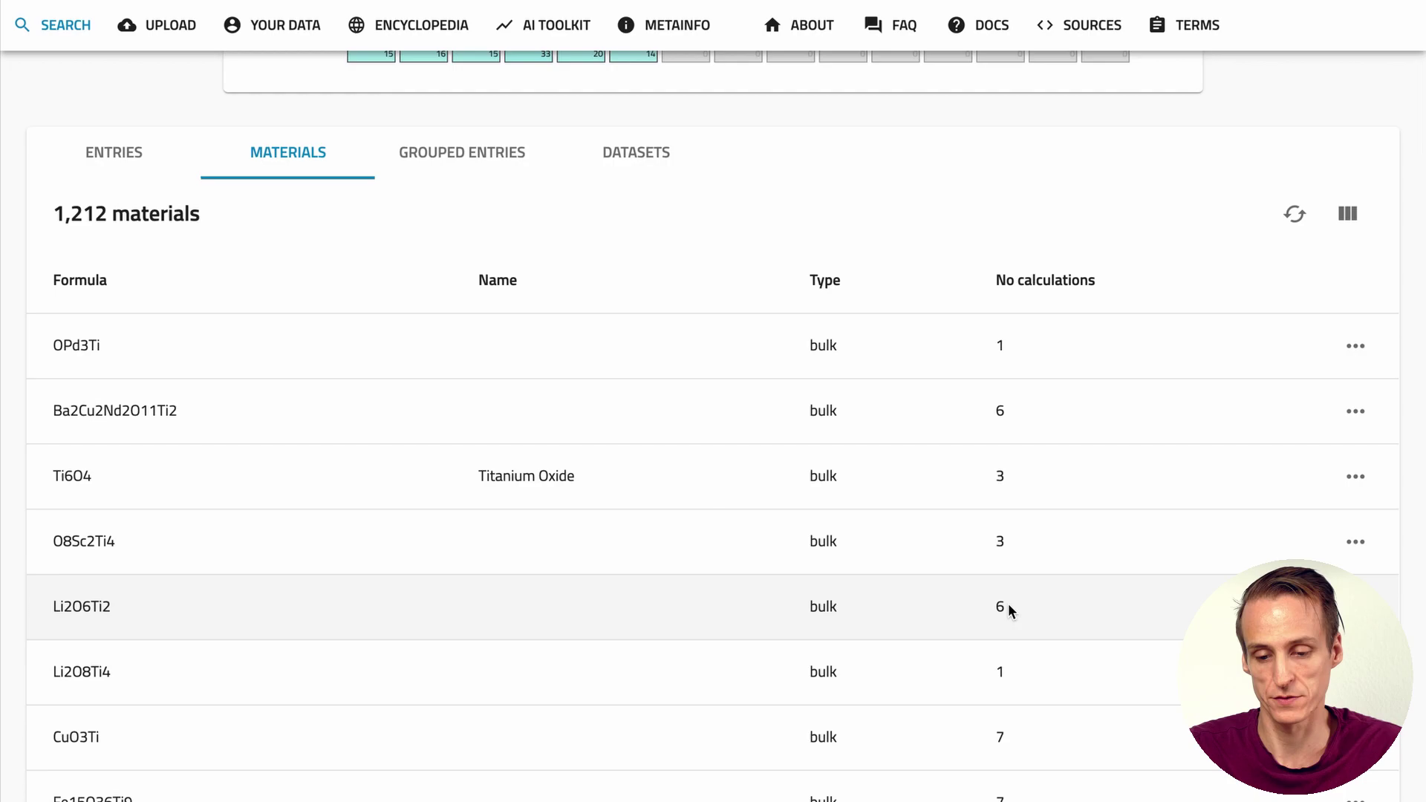
{"action": "left_click", "coordinate": [443, 163]}
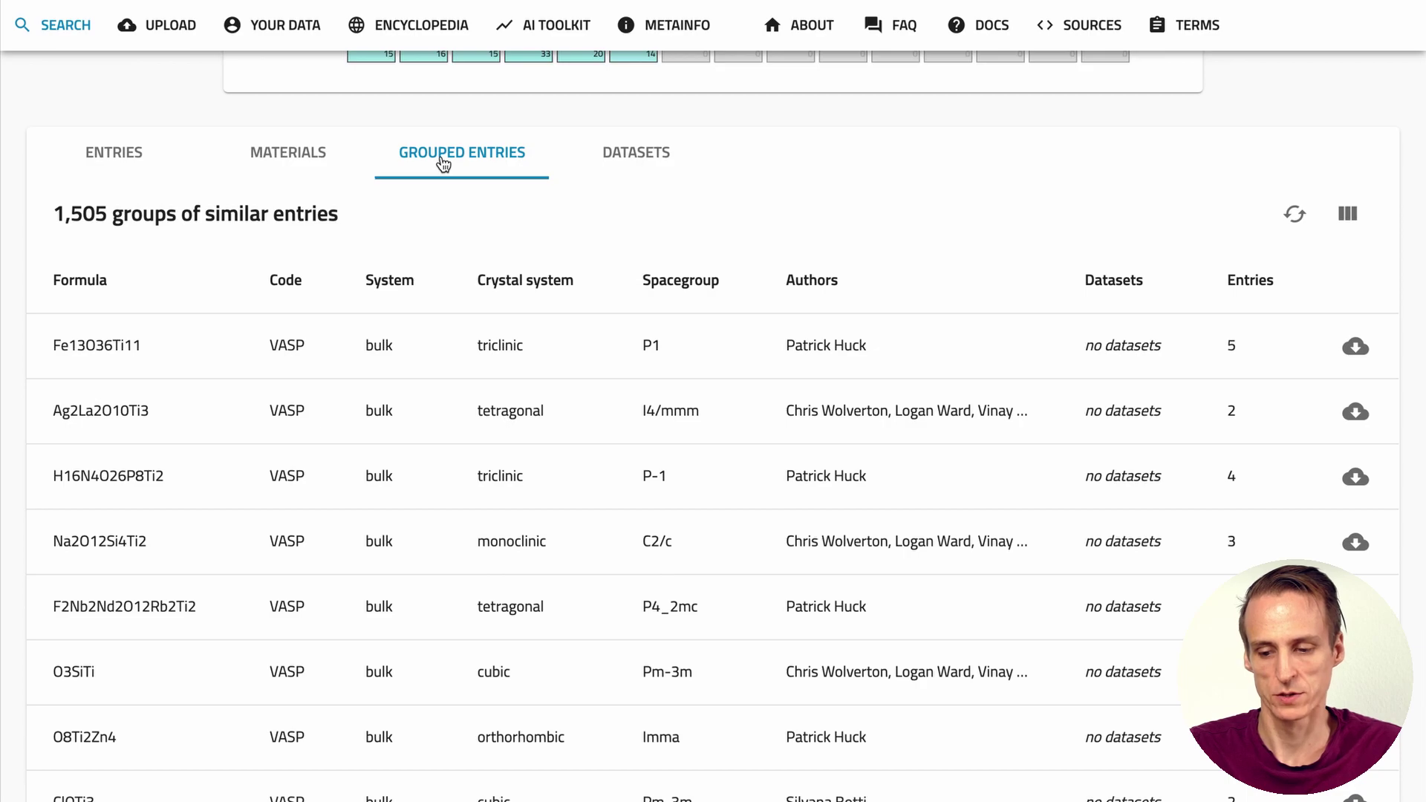
{"action": "left_click", "coordinate": [663, 159]}
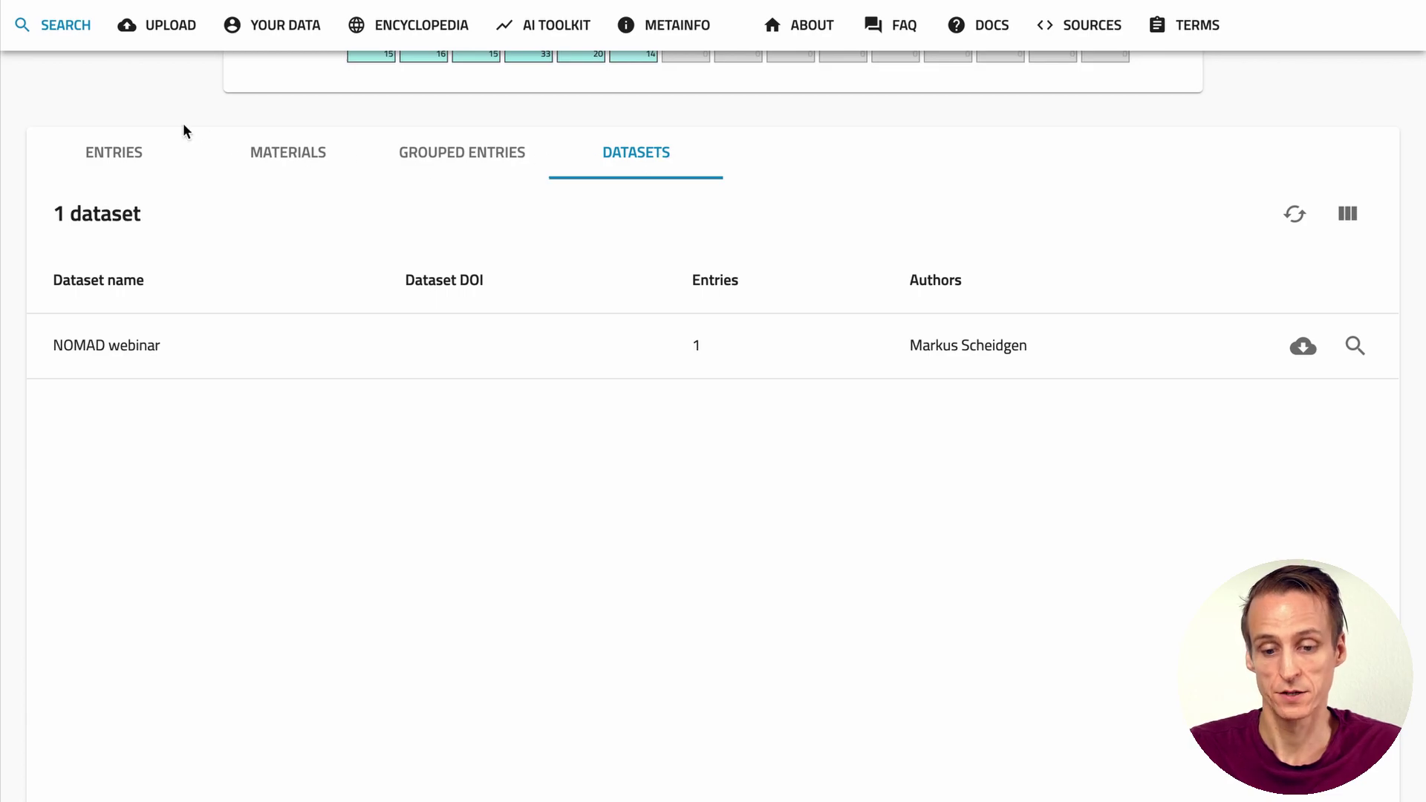
{"action": "left_click", "coordinate": [106, 165]}
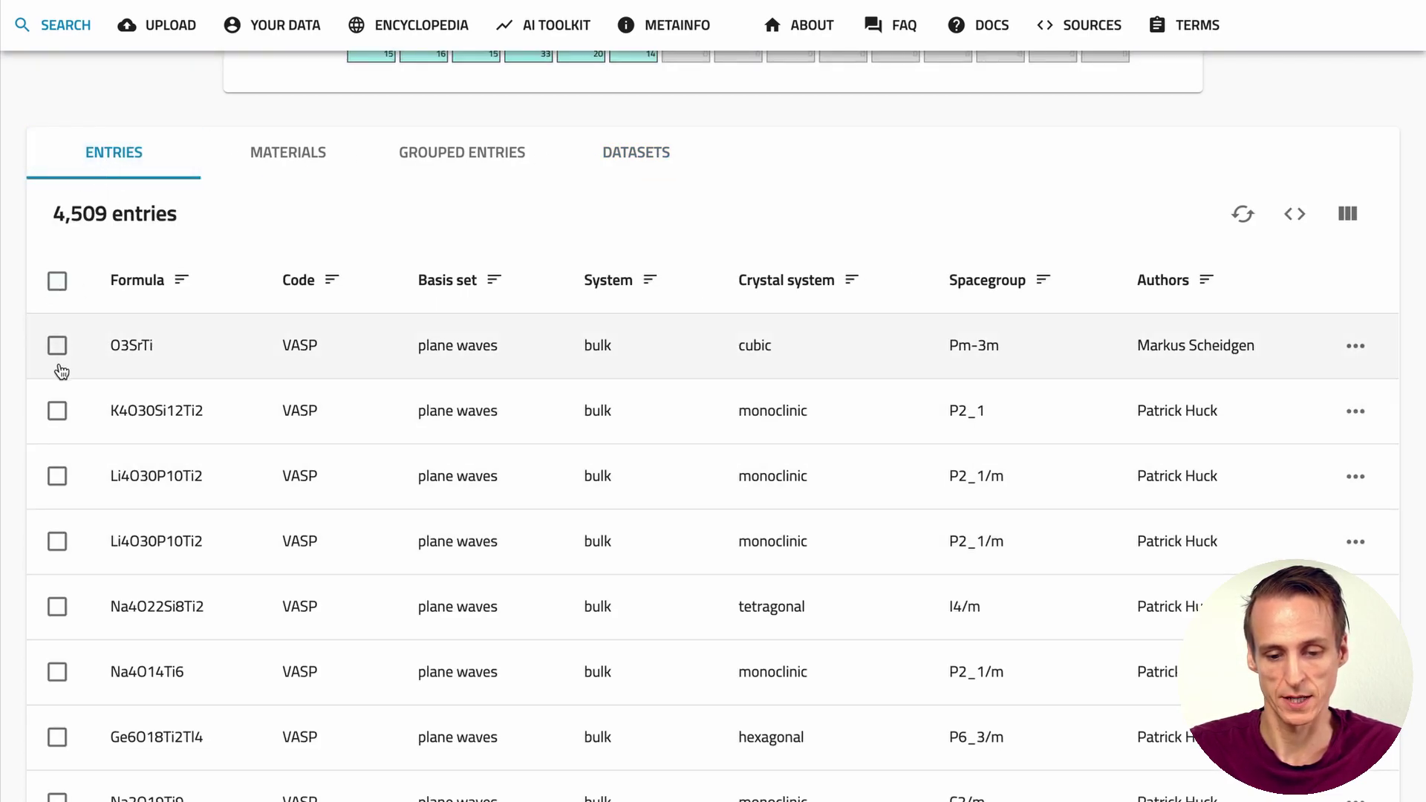
Select the first three entries, O3SrTi, K4O30Si12Ti2 and Li4O30P10Ti2, and open the download options for the selection.
{"action": "left_click", "coordinate": [61, 366]}
{"action": "left_click", "coordinate": [58, 348]}
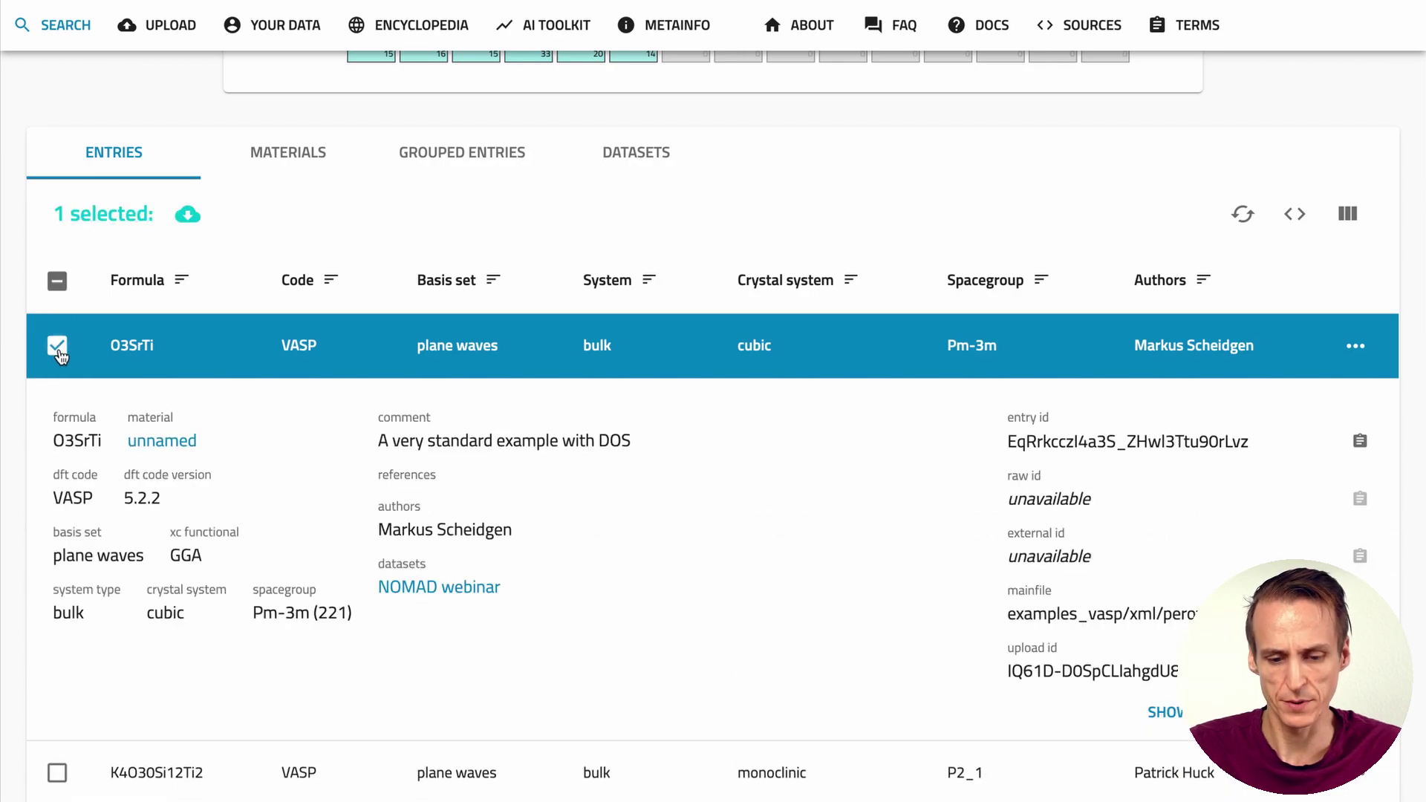
{"action": "left_click", "coordinate": [204, 370]}
{"action": "left_click", "coordinate": [58, 410]}
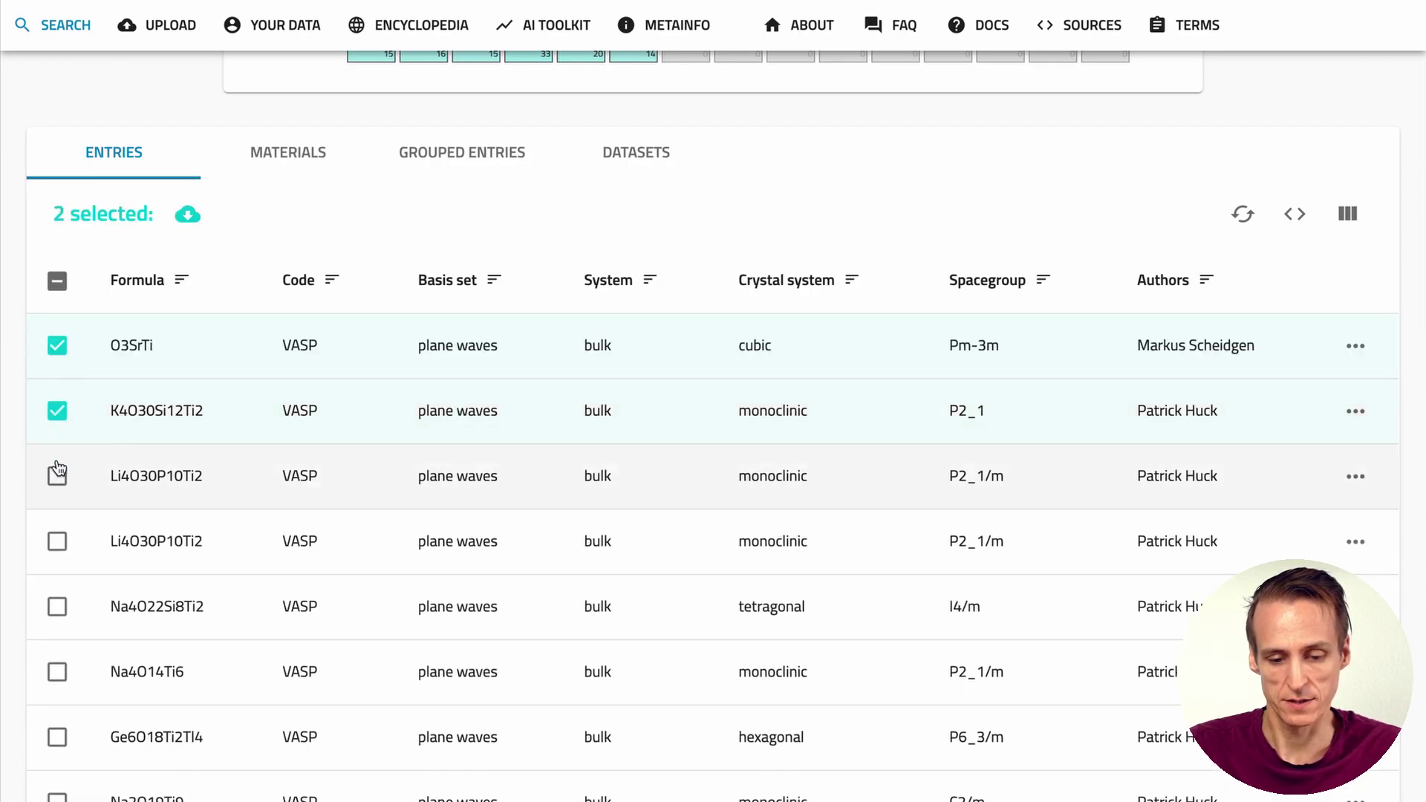
{"action": "left_click", "coordinate": [59, 476]}
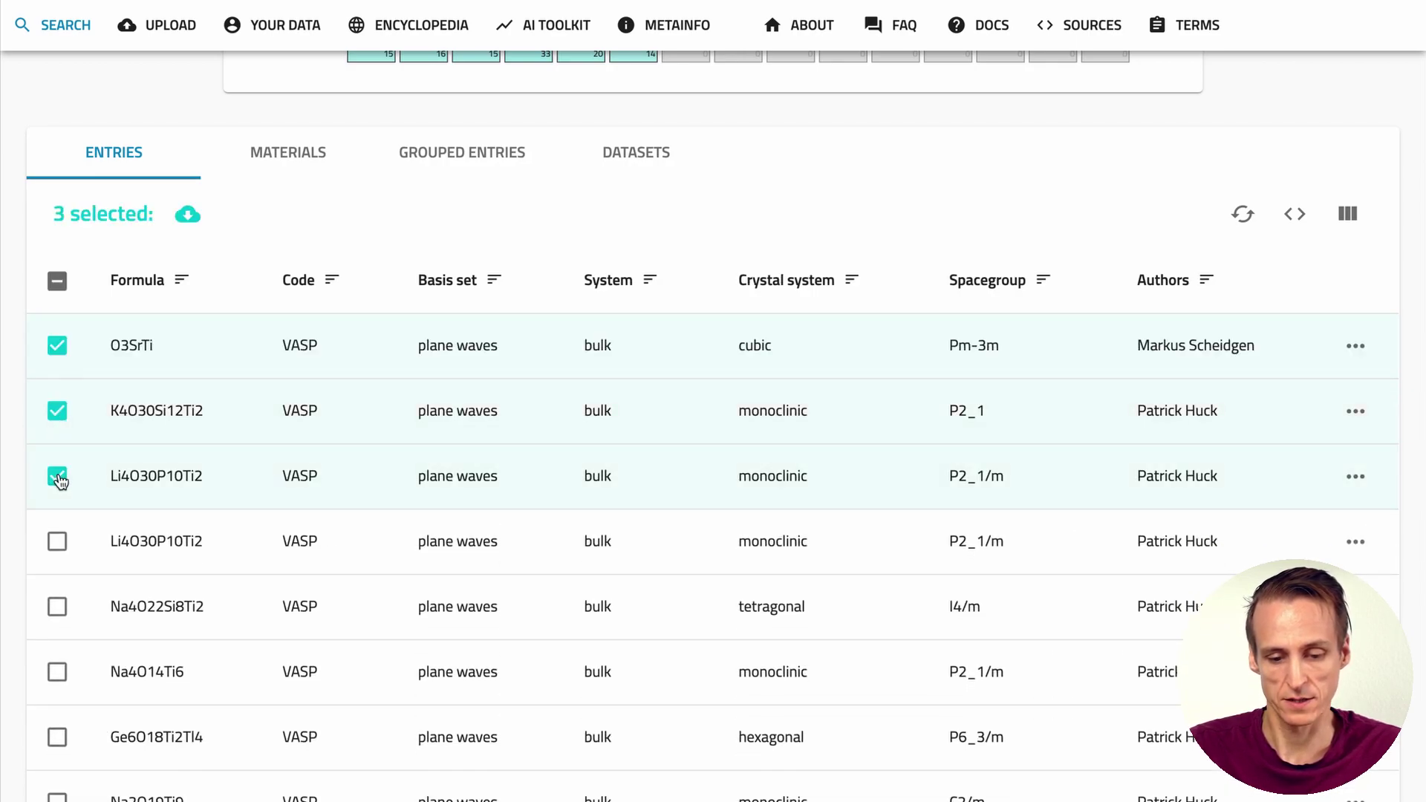
{"action": "left_click", "coordinate": [195, 224]}
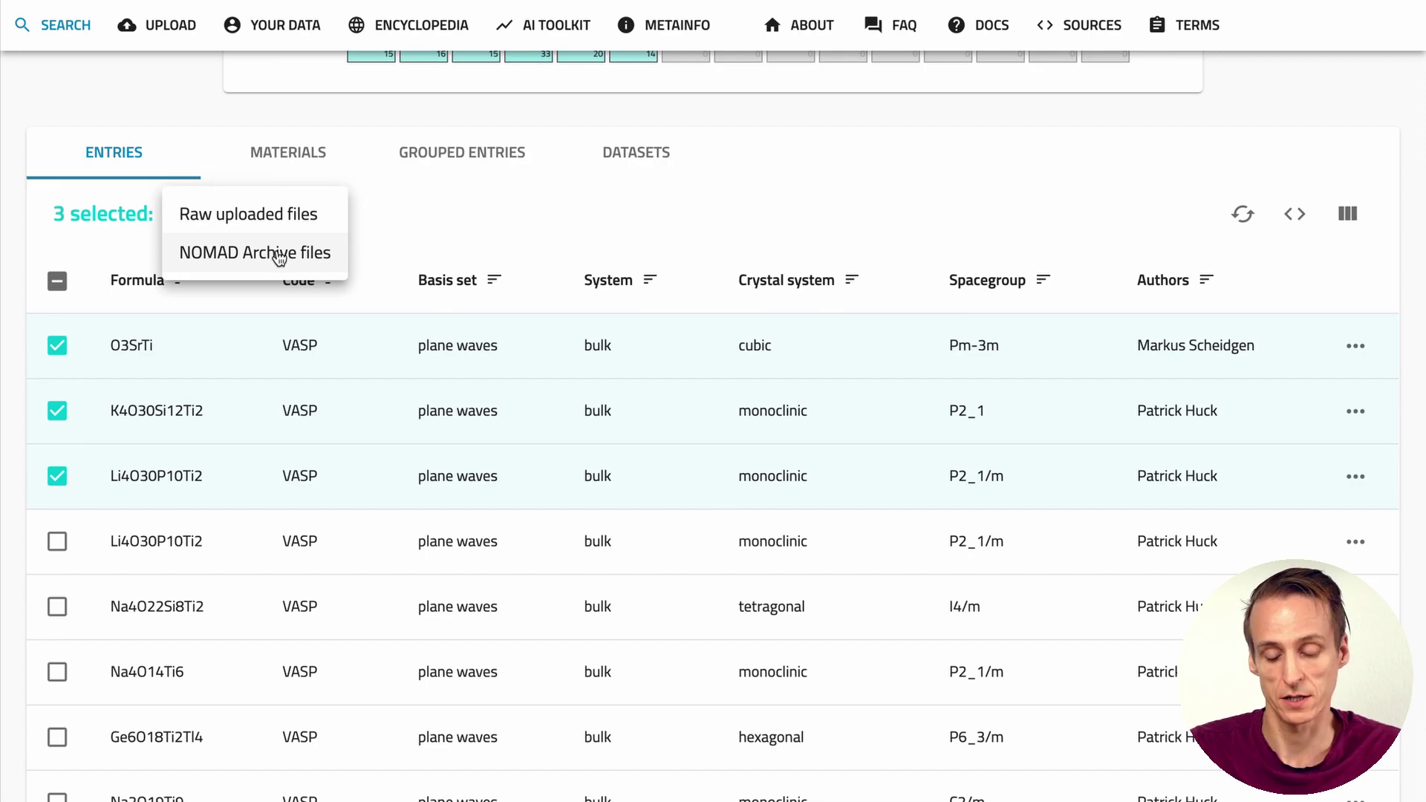
Dismiss the download options, deselect the three chosen entries and select all entries in the results.
{"action": "left_click", "coordinate": [53, 352]}
{"action": "left_click", "coordinate": [55, 350]}
{"action": "left_click", "coordinate": [57, 411]}
{"action": "left_click", "coordinate": [57, 476]}
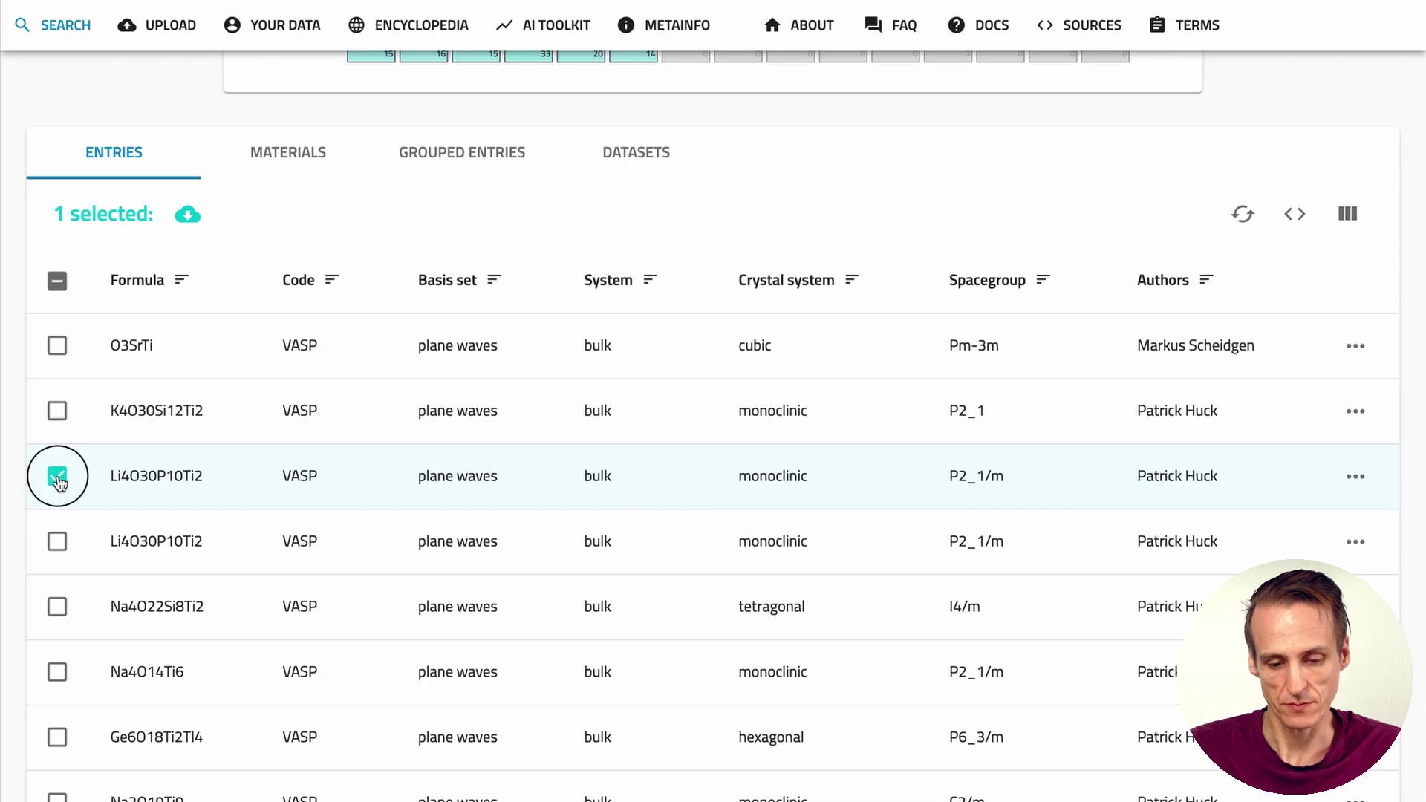
{"action": "left_click", "coordinate": [59, 283]}
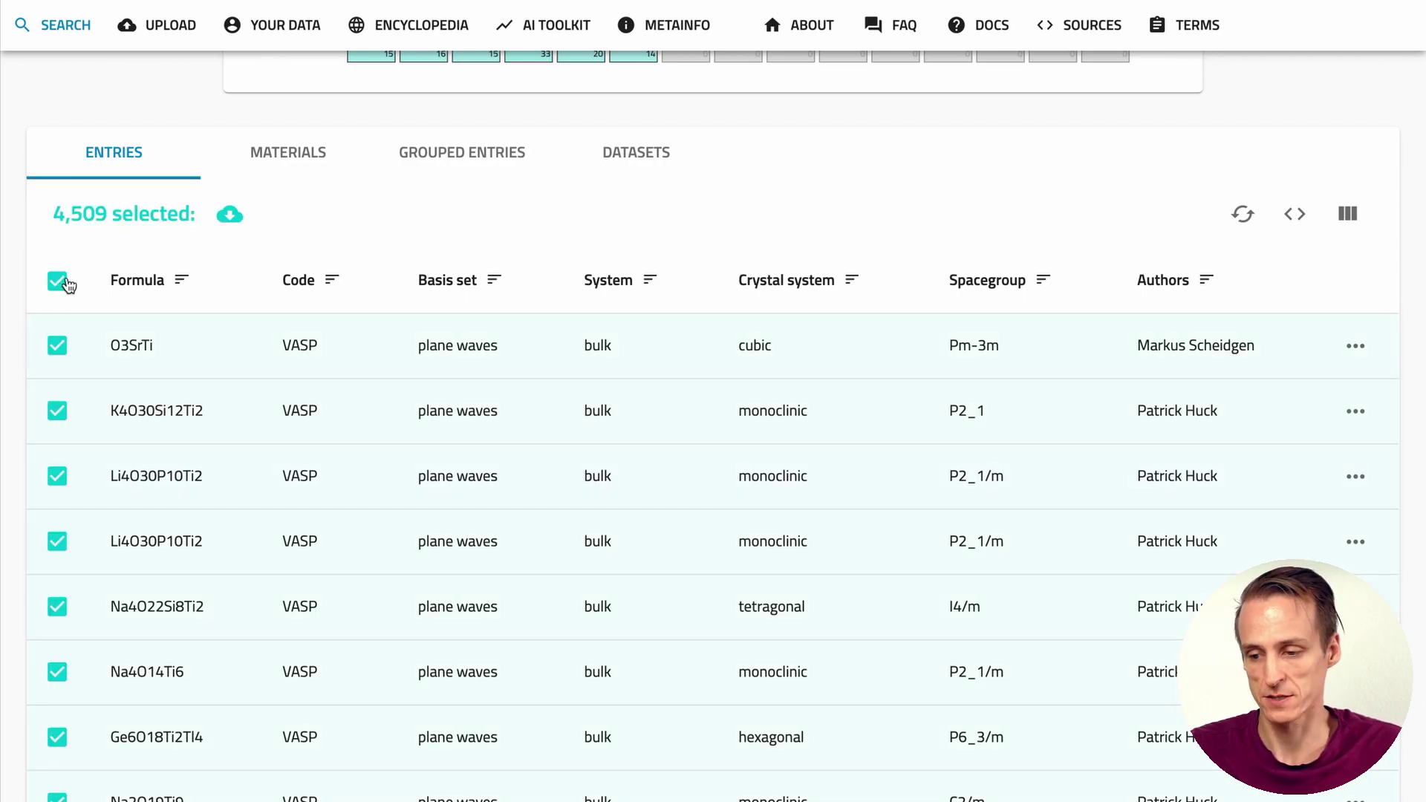
Show the download options for all selected entries, dismiss them and clear the selection.
{"action": "scroll", "coordinate": [535, 535], "scroll_direction": "down", "scroll_amount": 3}
{"action": "scroll", "coordinate": [534, 535], "scroll_direction": "up", "scroll_amount": 9}
{"action": "scroll", "coordinate": [534, 535], "scroll_direction": "down", "scroll_amount": 5}
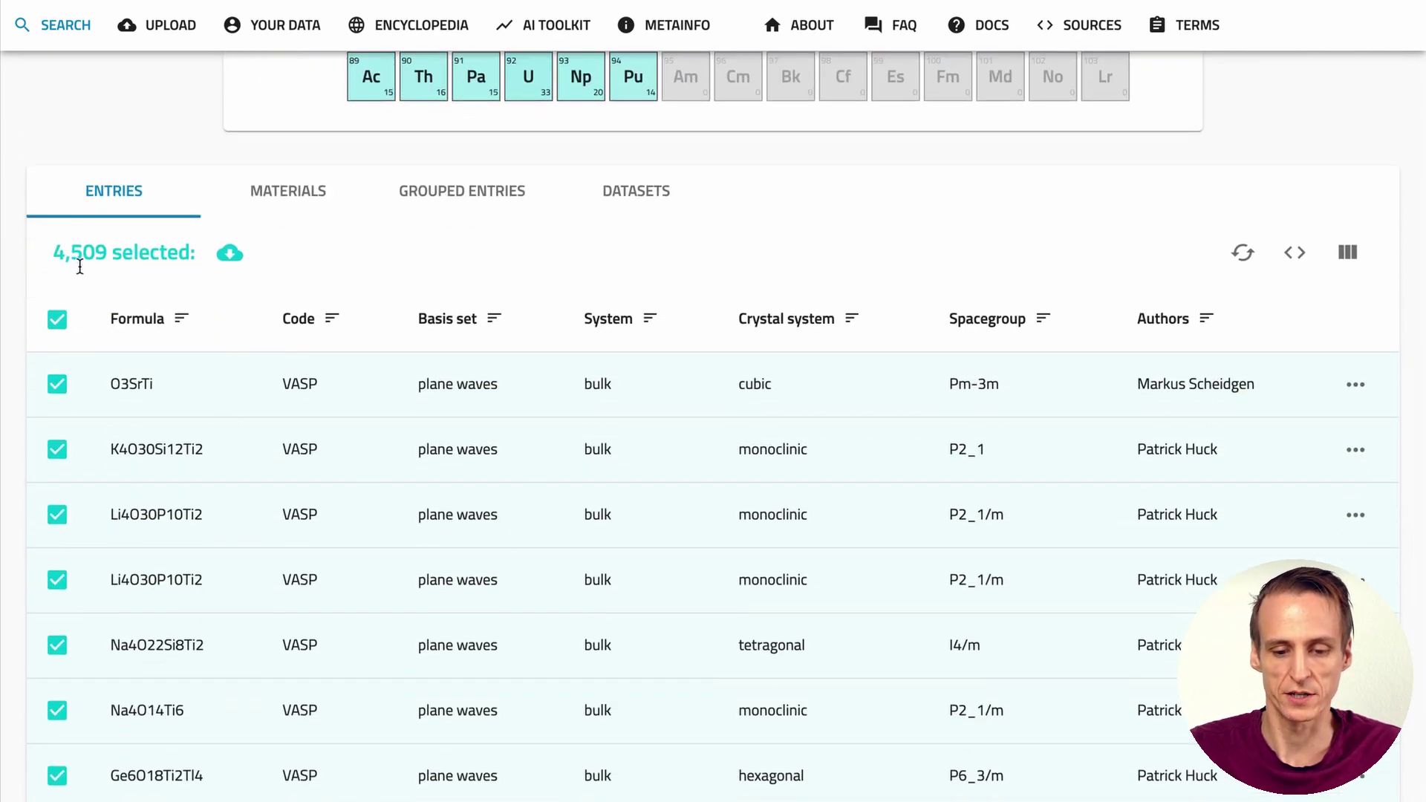
{"action": "left_click", "coordinate": [230, 255]}
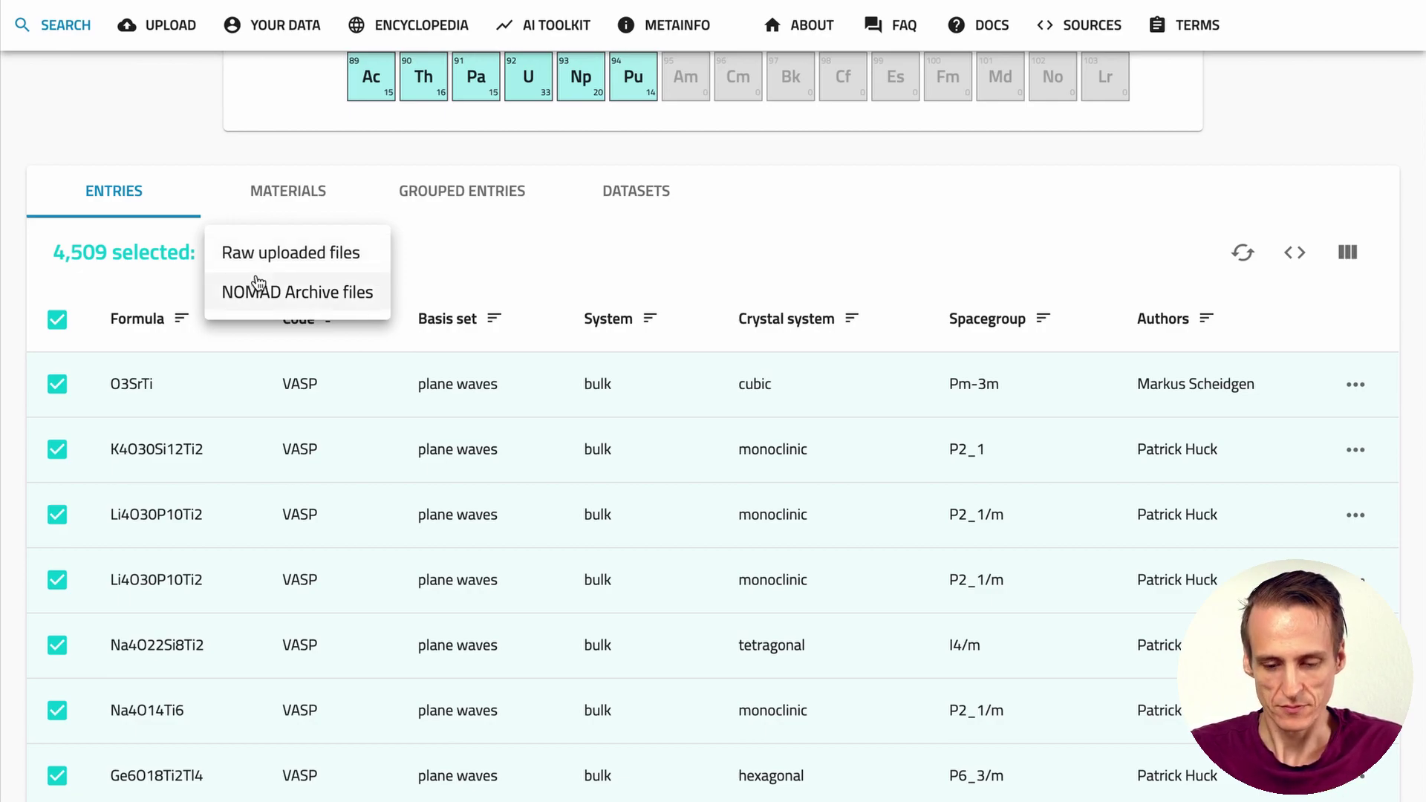
{"action": "left_click", "coordinate": [58, 321]}
{"action": "left_click", "coordinate": [58, 321]}
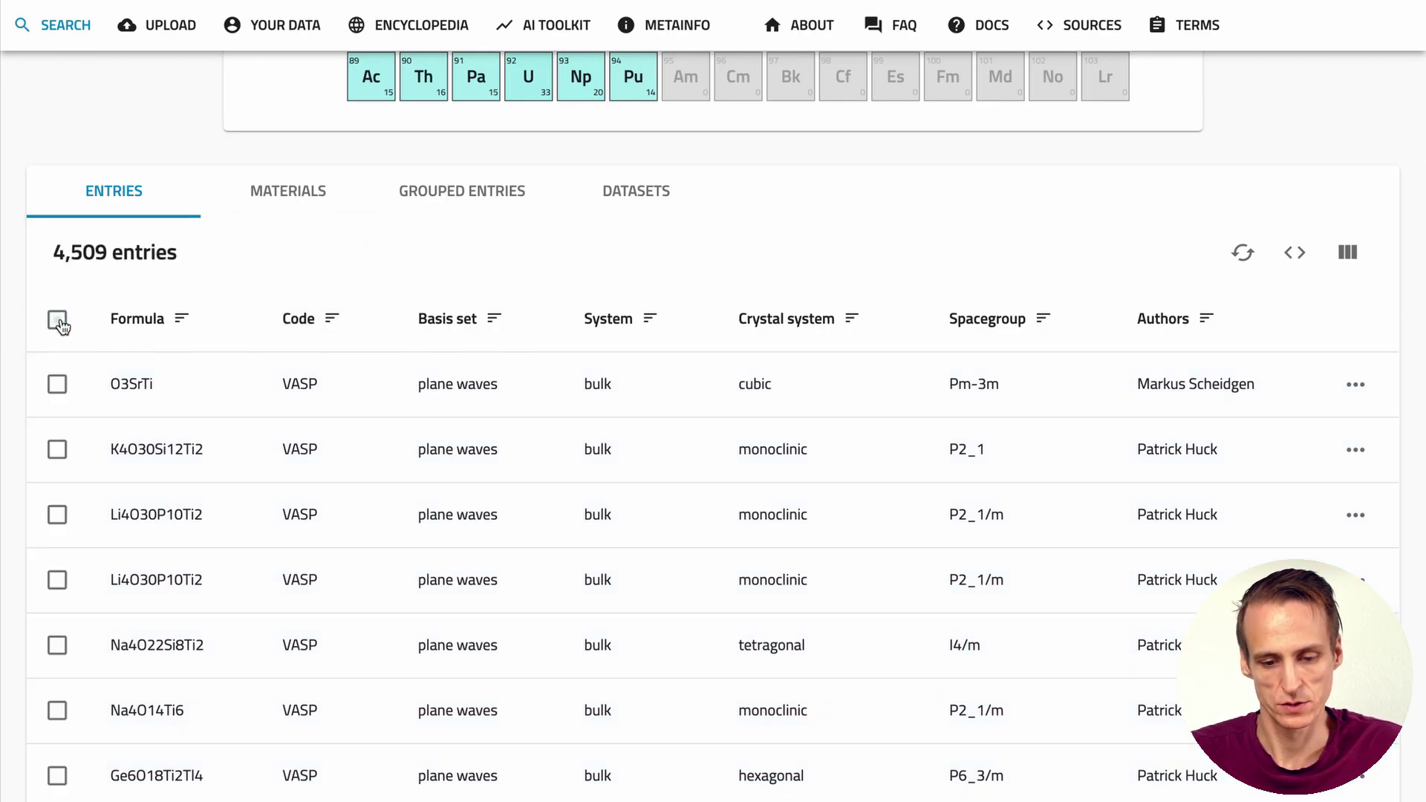
View the API code for the current query, covering the curl, Python and NOMAD client library examples.
{"action": "left_click", "coordinate": [1291, 256]}
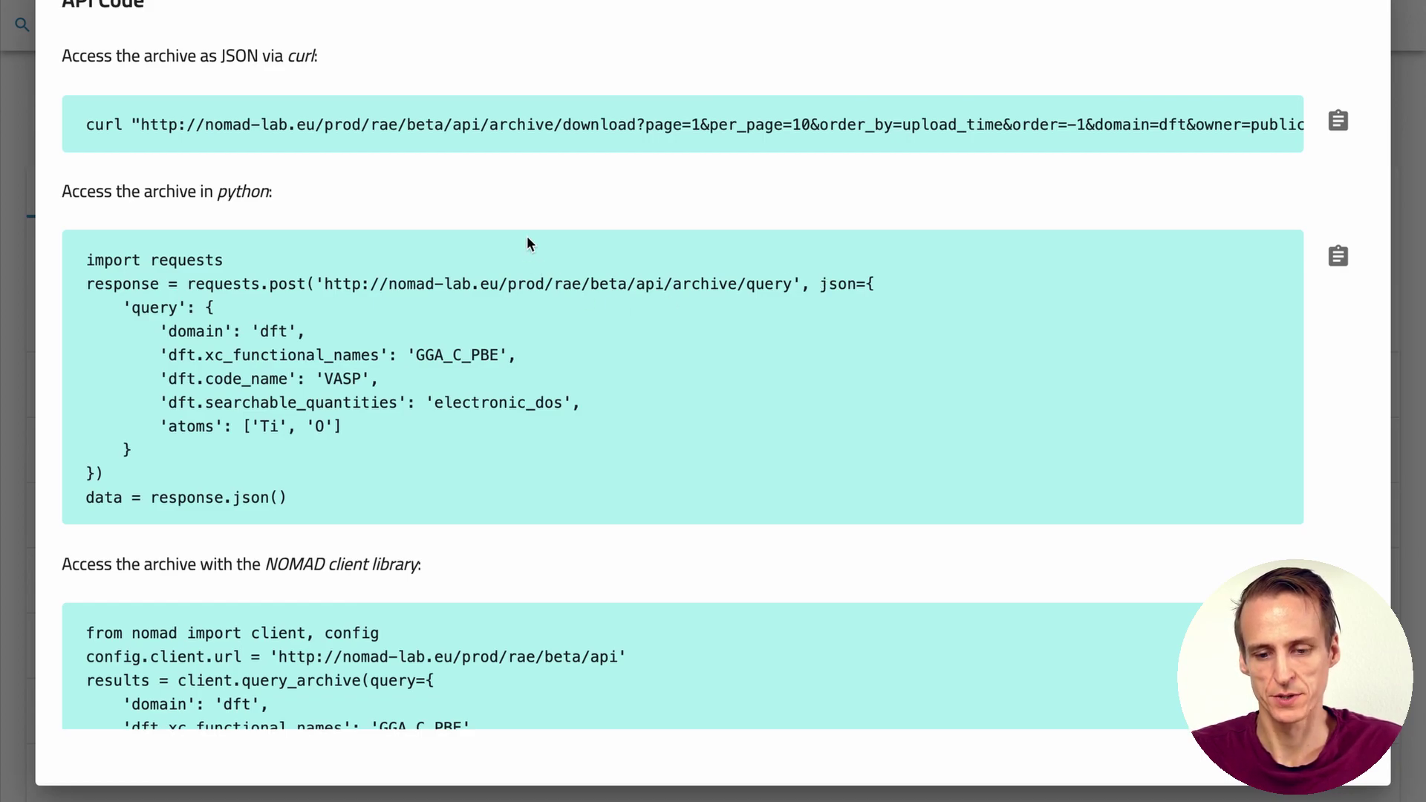
{"action": "scroll", "coordinate": [527, 238], "scroll_direction": "down", "scroll_amount": 3}
{"action": "scroll", "coordinate": [528, 237], "scroll_direction": "down", "scroll_amount": 3}
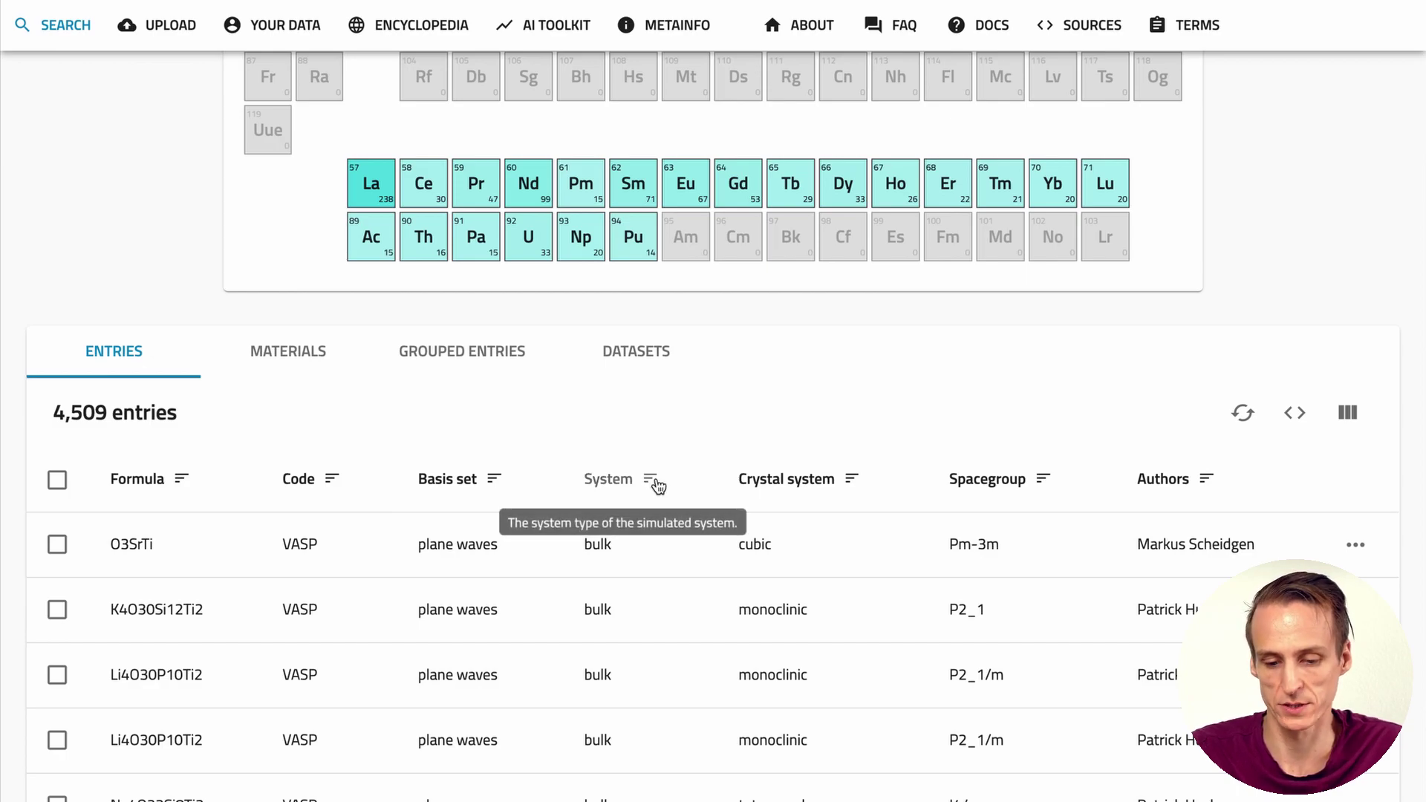
Sort the entries table by formula, and re-sort it by code.
{"action": "left_click", "coordinate": [146, 483]}
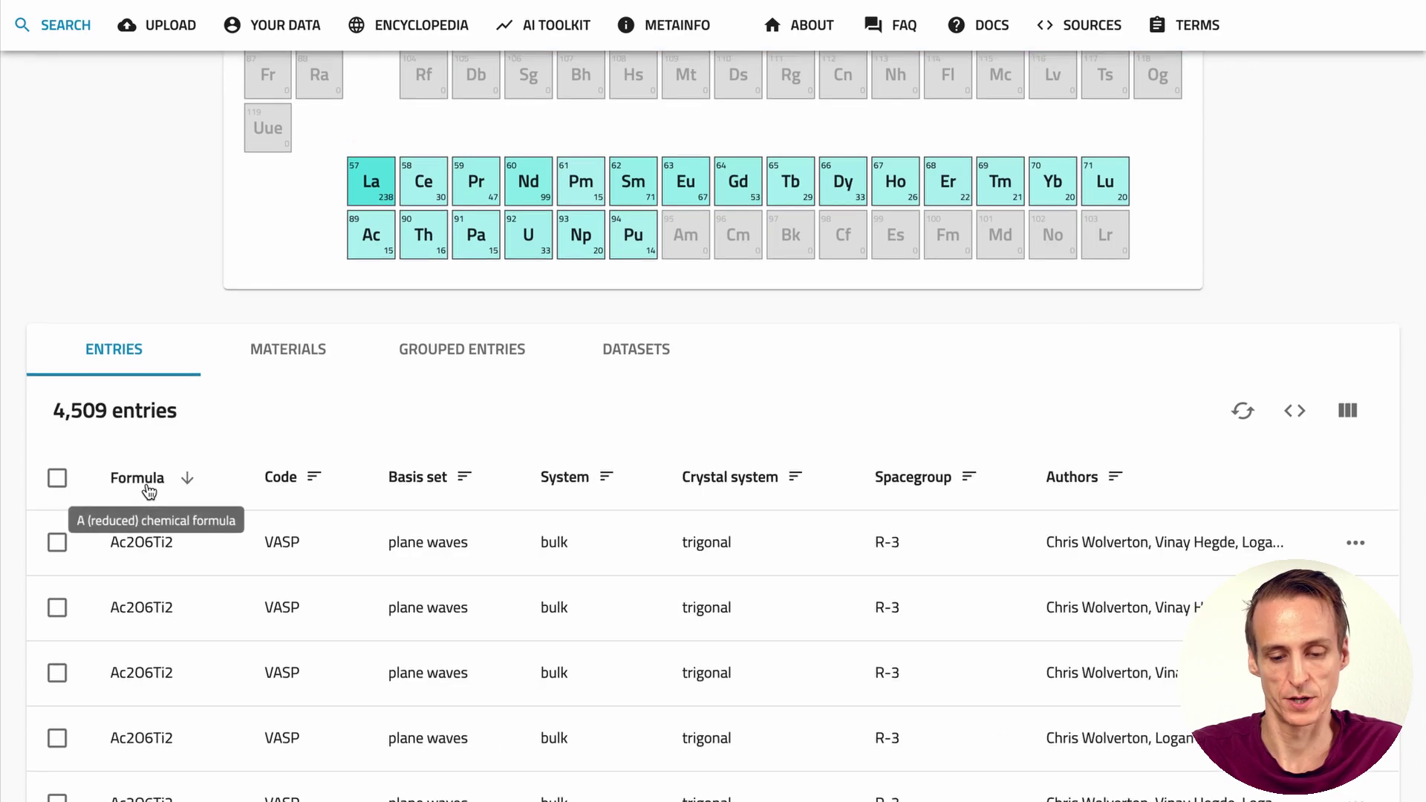
{"action": "left_click", "coordinate": [297, 481]}
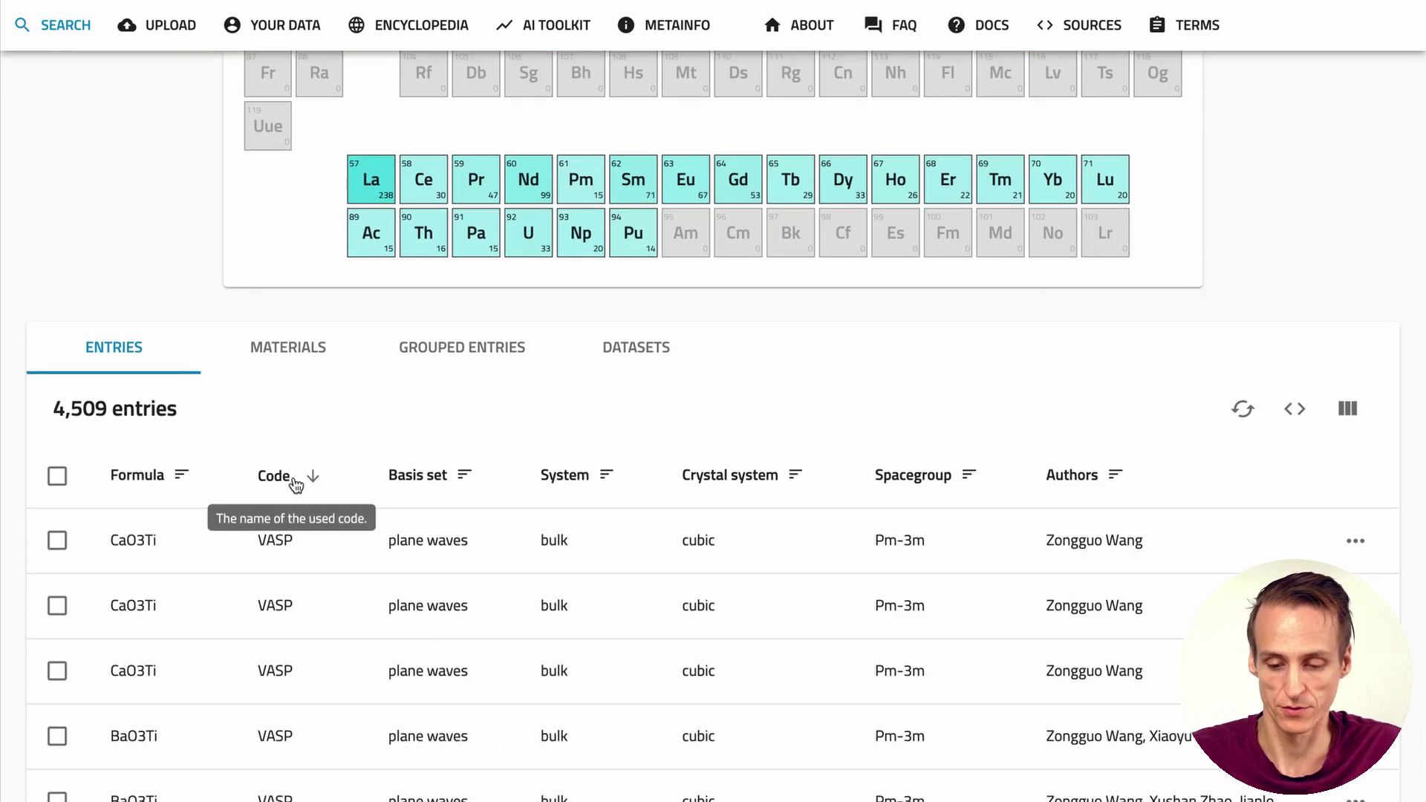
{"action": "scroll", "coordinate": [1254, 346], "scroll_direction": "up", "scroll_amount": 1}
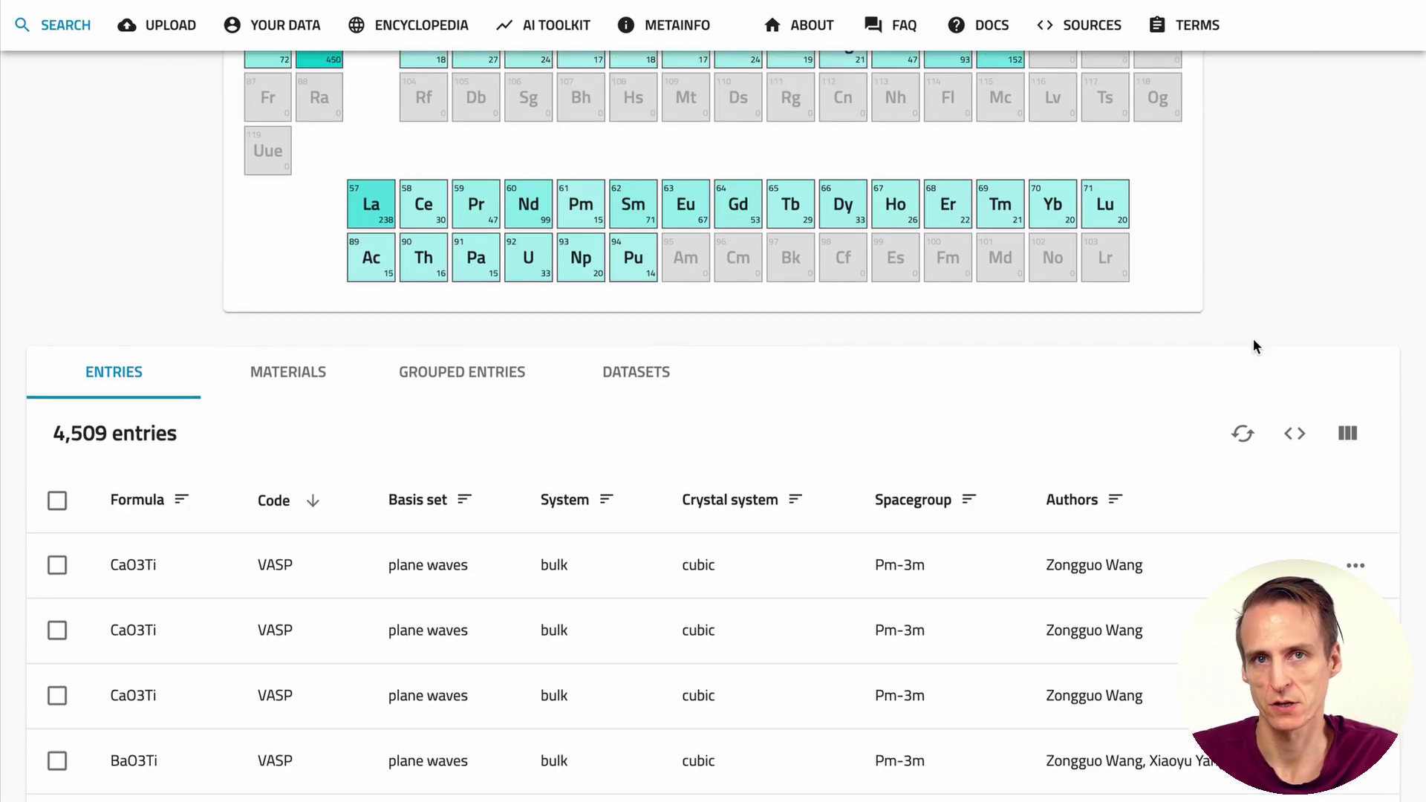
Show the system metadata histograms and base their statistics on single configuration calculations.
{"action": "scroll", "coordinate": [1254, 346], "scroll_direction": "up", "scroll_amount": 8}
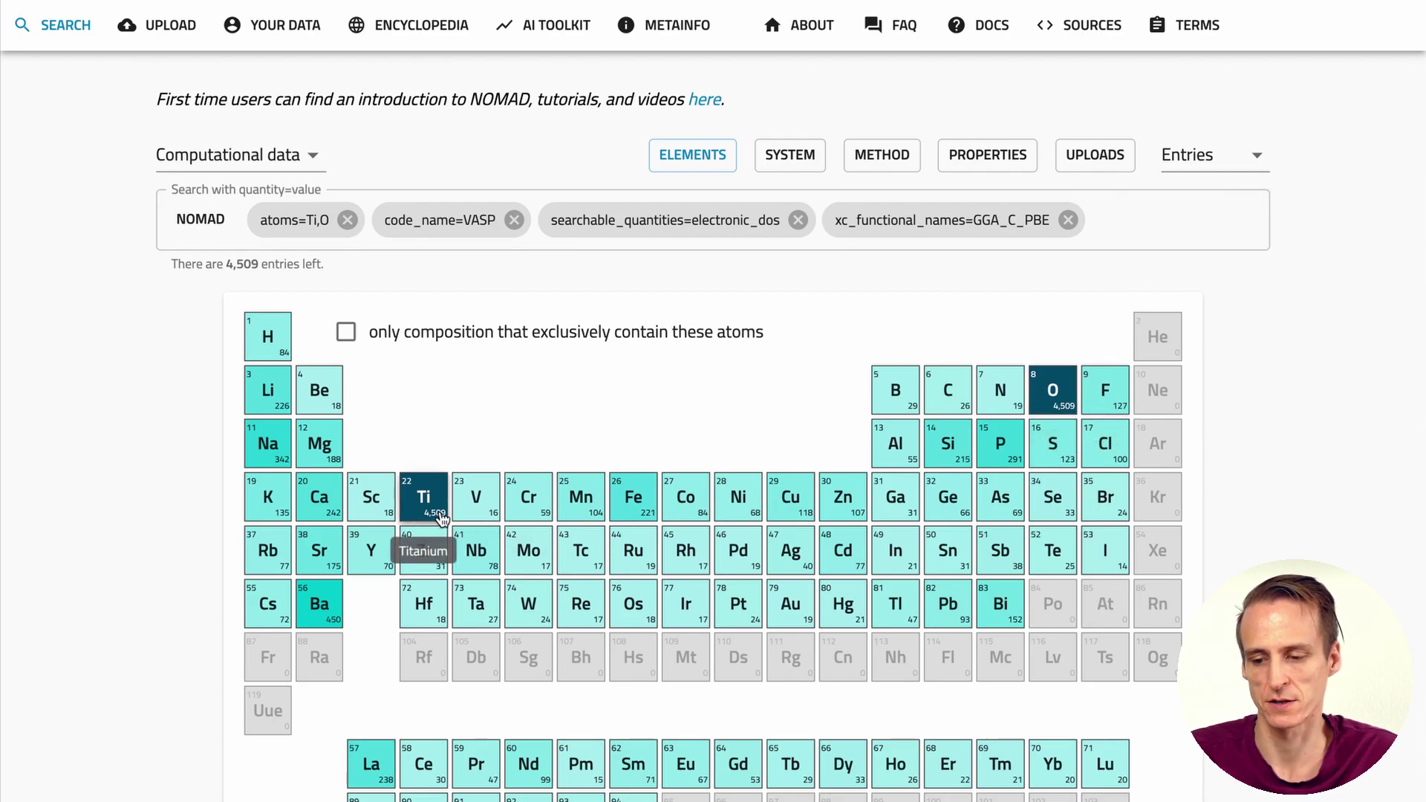
{"action": "left_click", "coordinate": [789, 160]}
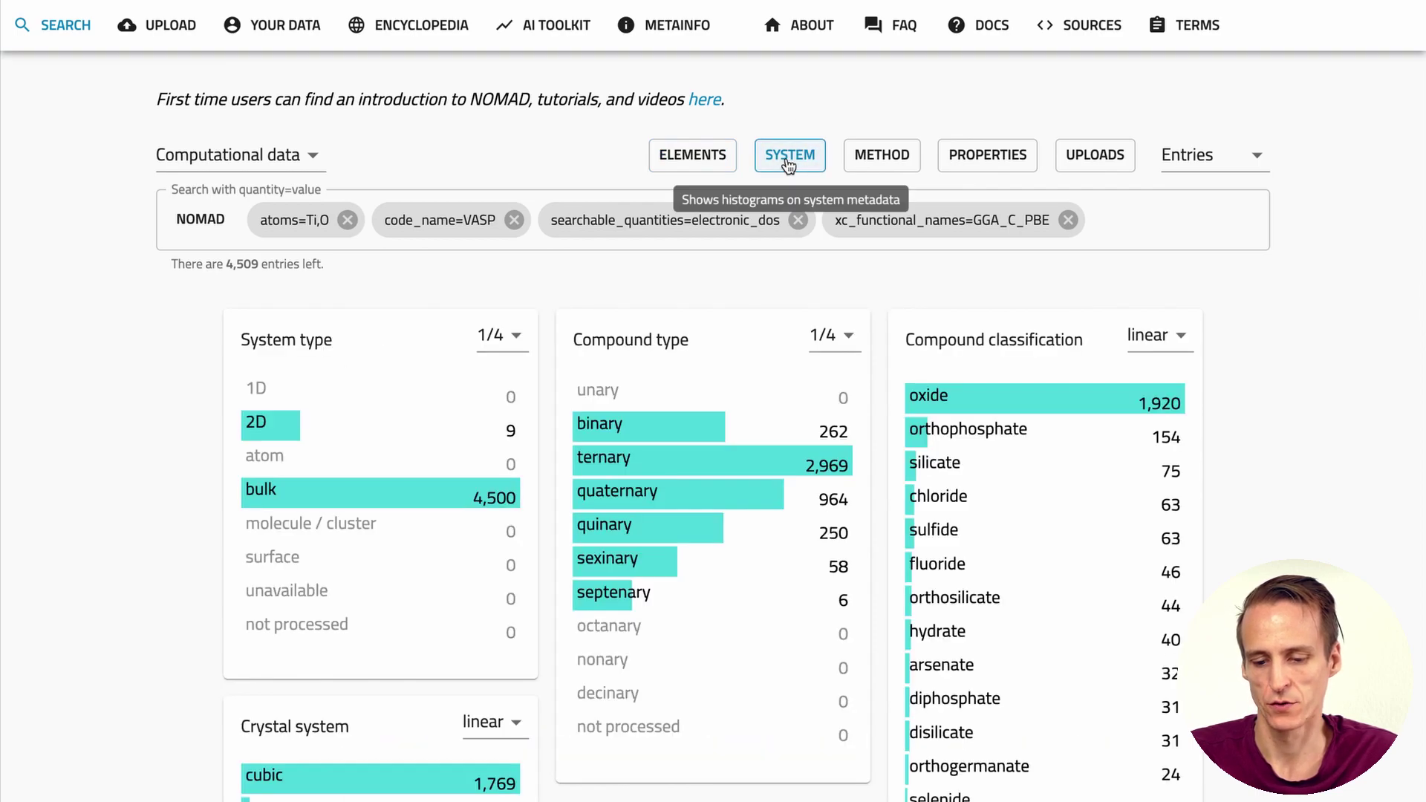
{"action": "left_click", "coordinate": [1214, 153]}
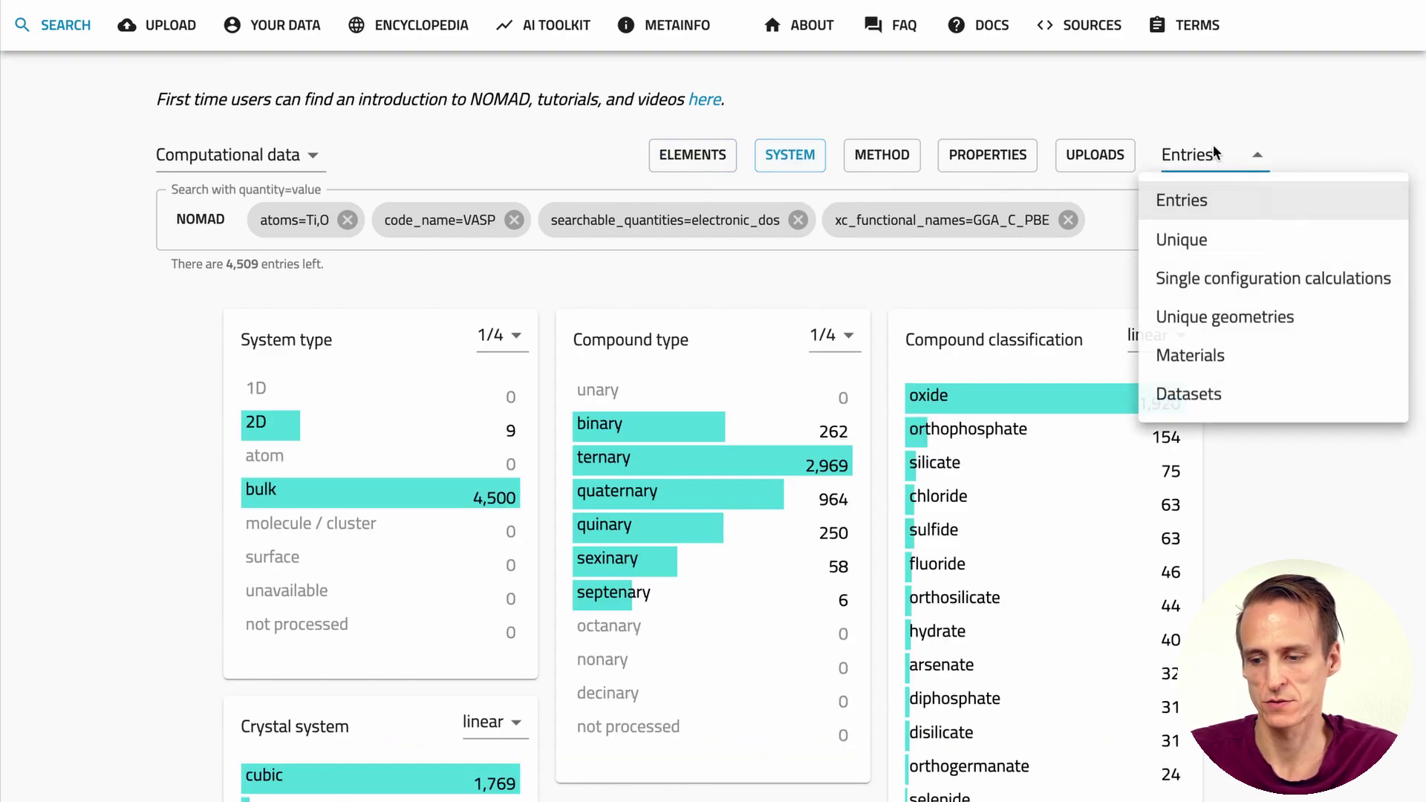
{"action": "left_click", "coordinate": [1240, 281]}
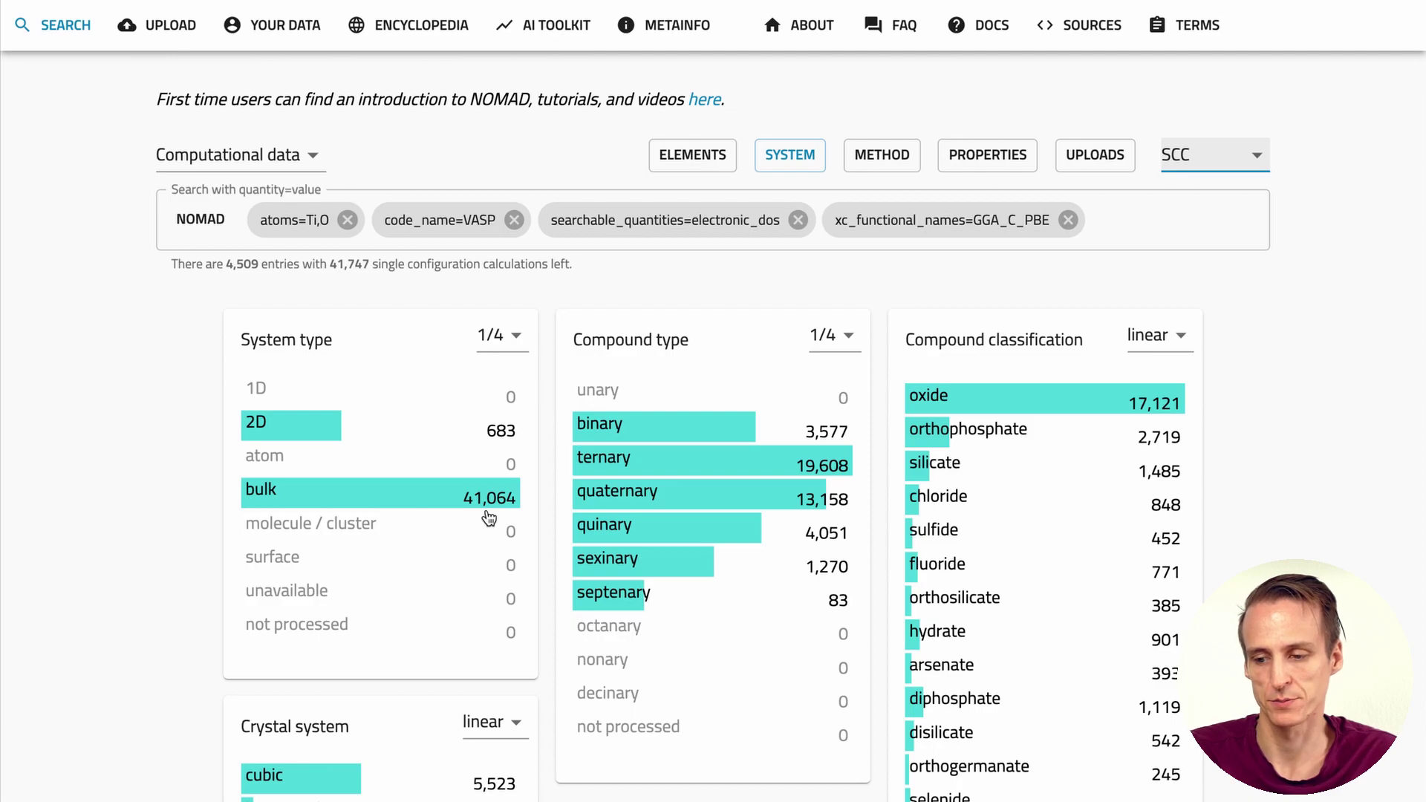
Switch the statistics to count materials, and then datasets.
{"action": "left_click", "coordinate": [1211, 153]}
{"action": "left_click", "coordinate": [1211, 355]}
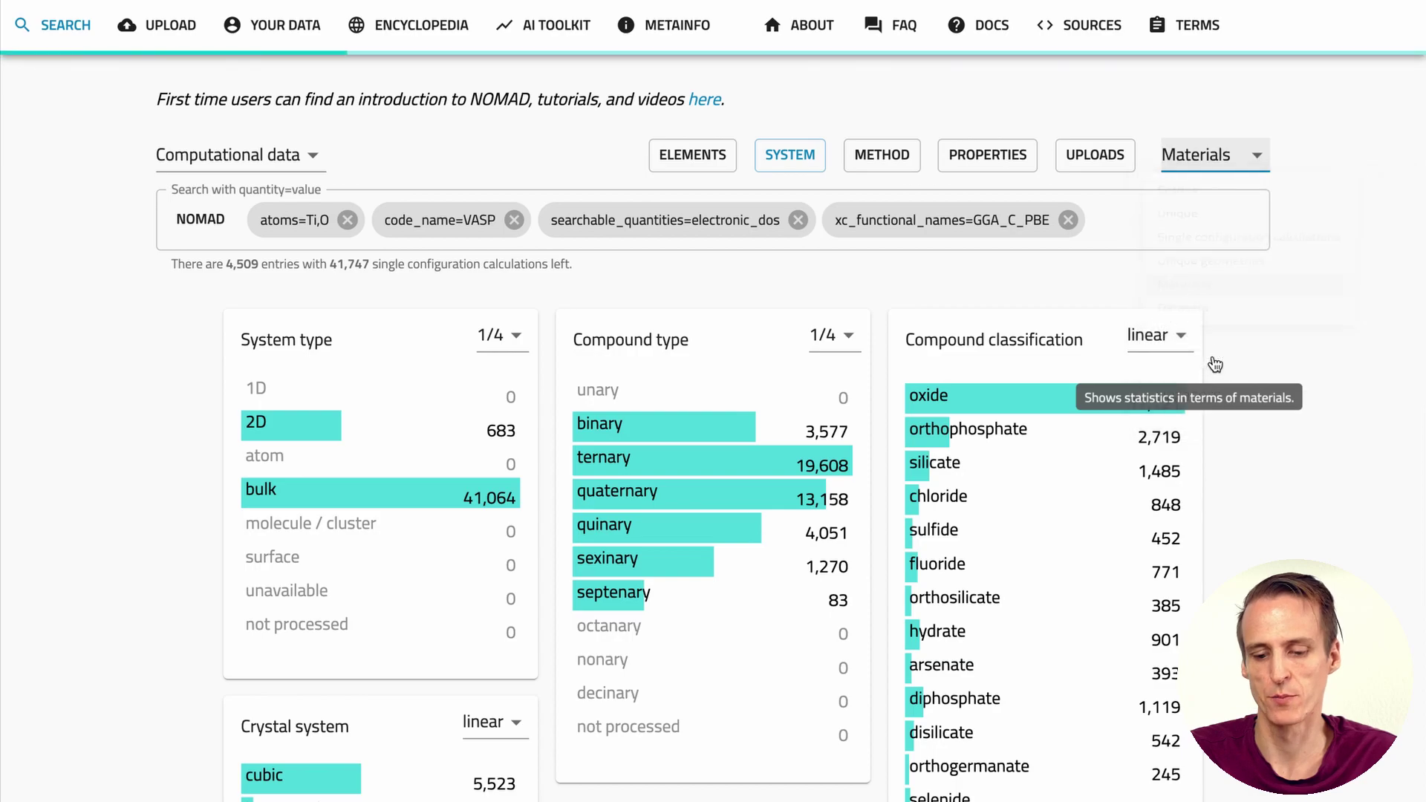
{"action": "left_click", "coordinate": [1207, 153]}
{"action": "left_click", "coordinate": [1203, 401]}
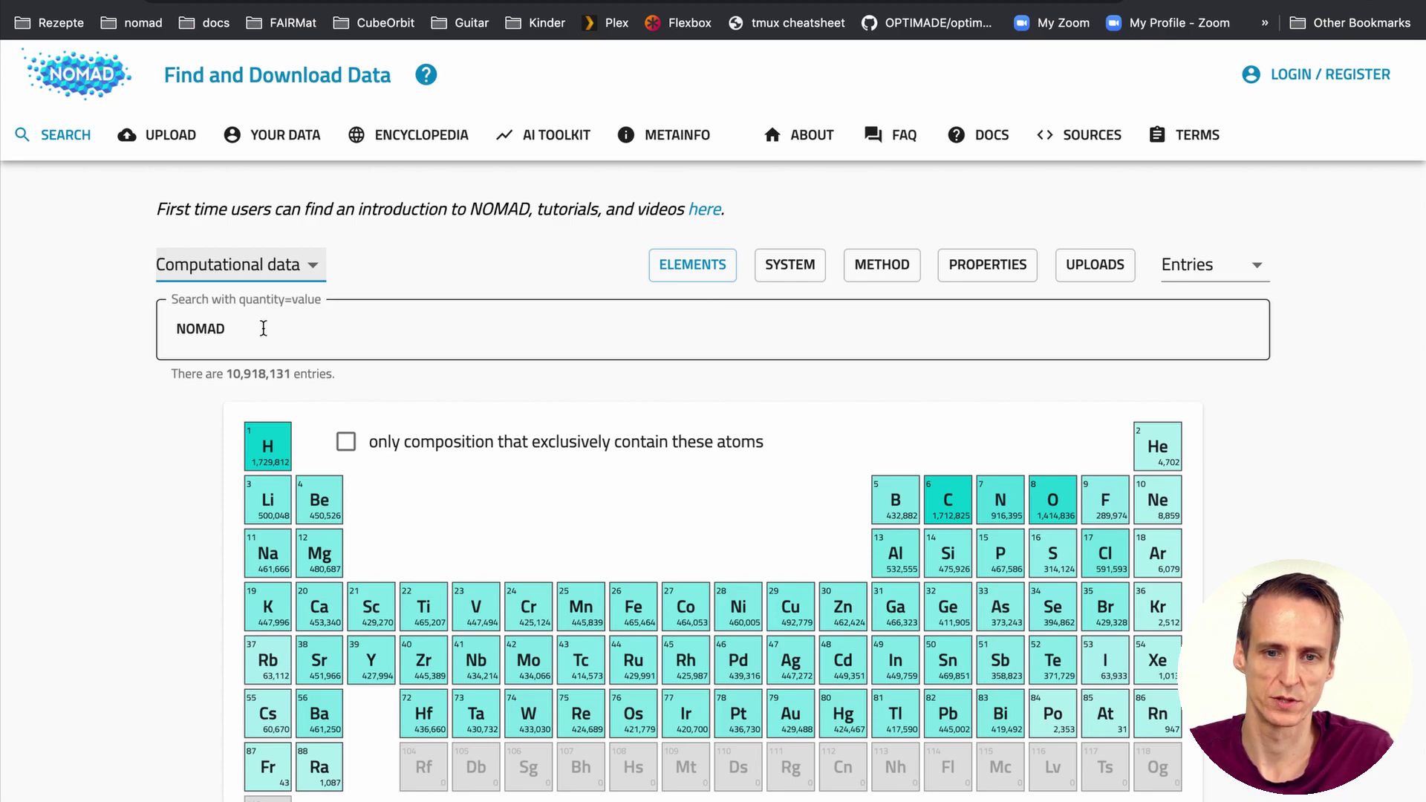
Switch the search from computational data to experimental data (beta) and browse its entries.
{"action": "left_click", "coordinate": [311, 276]}
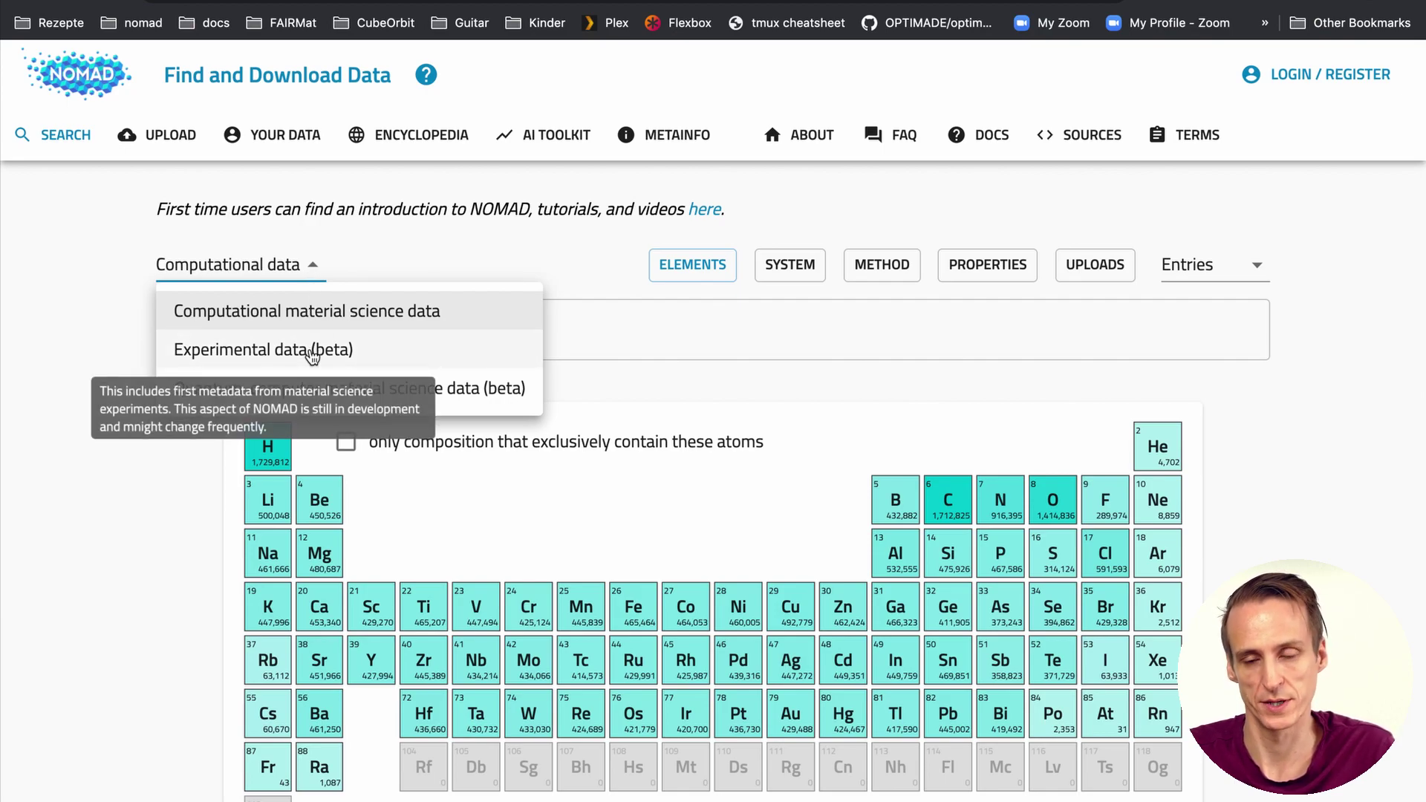
{"action": "left_click", "coordinate": [312, 353]}
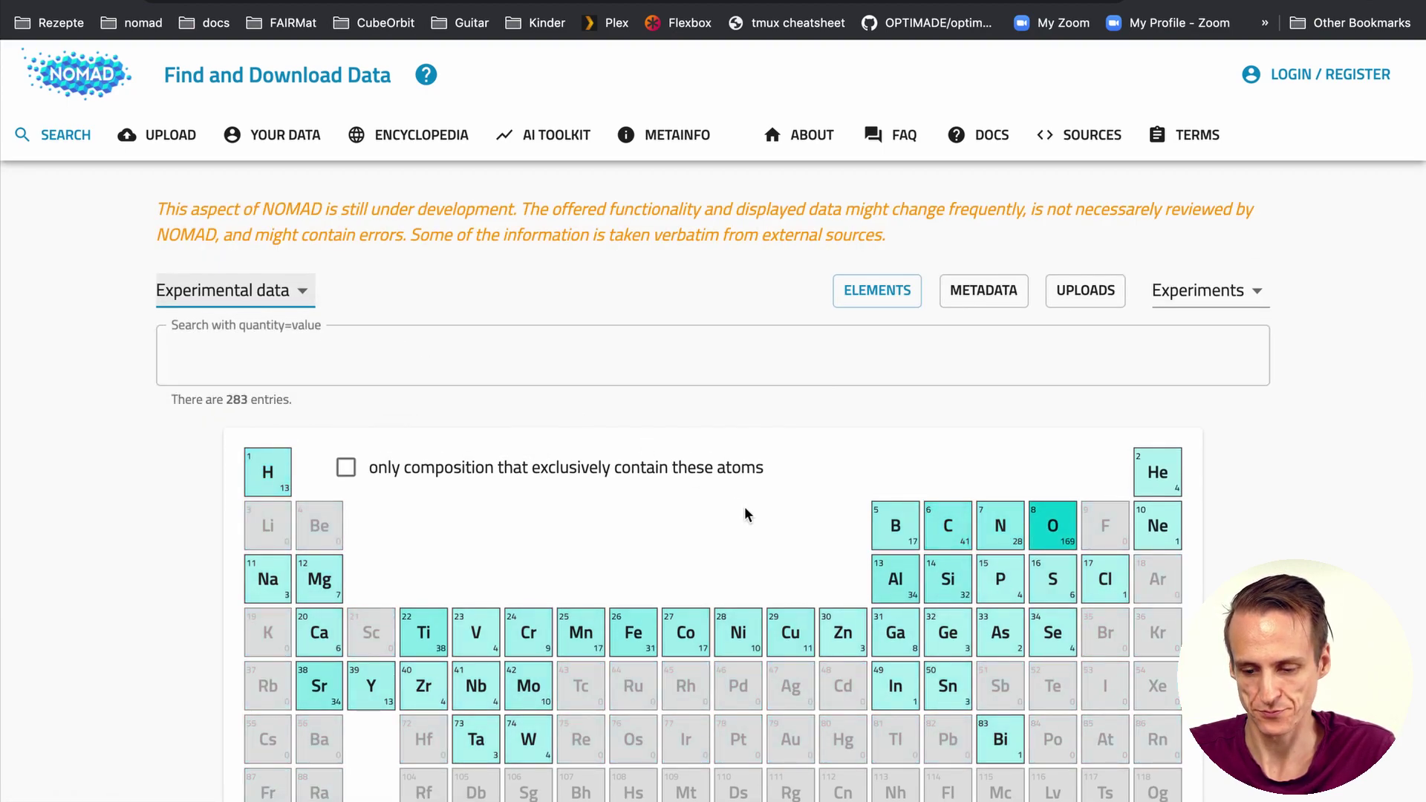
{"action": "scroll", "coordinate": [746, 513], "scroll_direction": "down", "scroll_amount": 3}
{"action": "scroll", "coordinate": [745, 513], "scroll_direction": "down", "scroll_amount": 5}
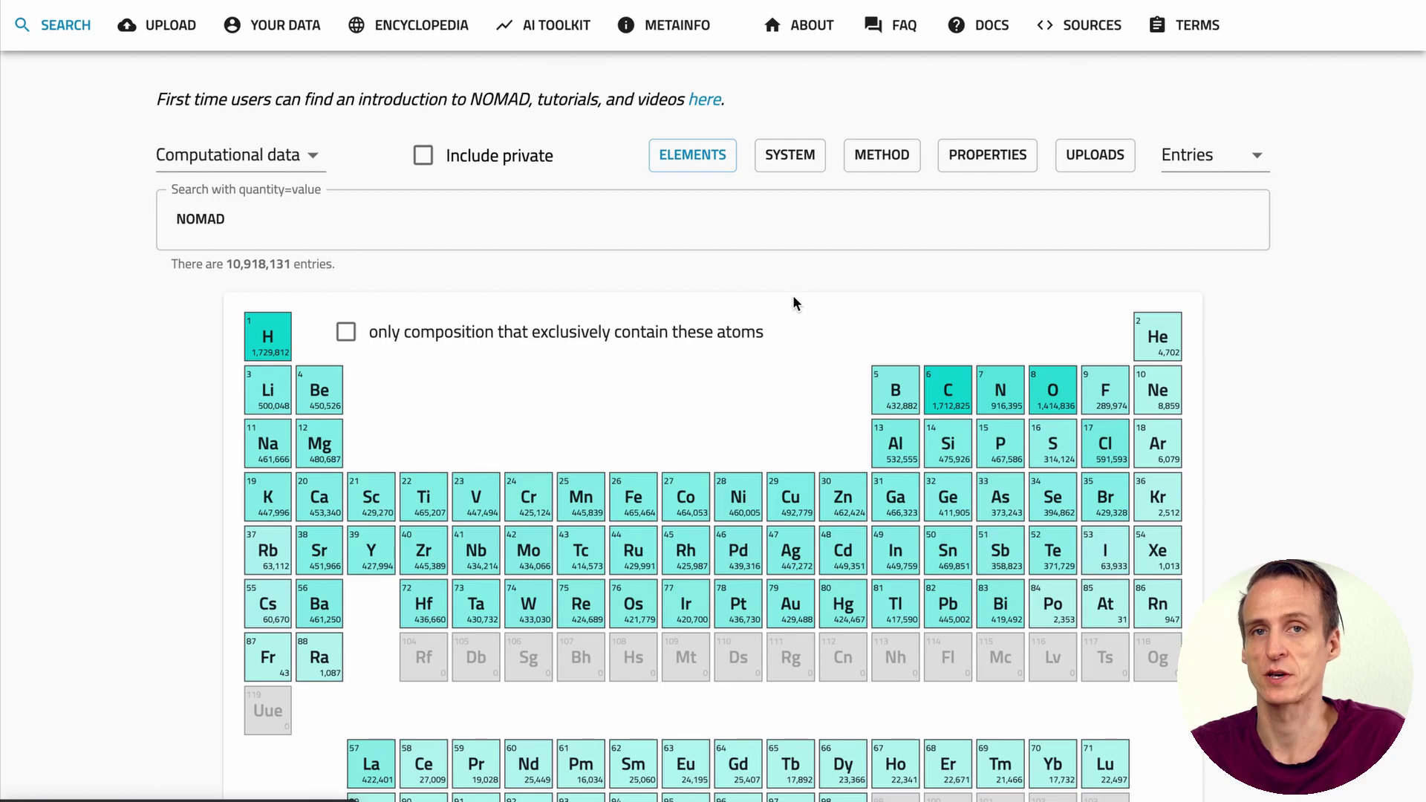
Open the page with your own data and hide its periodic table of elements.
{"action": "left_click", "coordinate": [257, 28]}
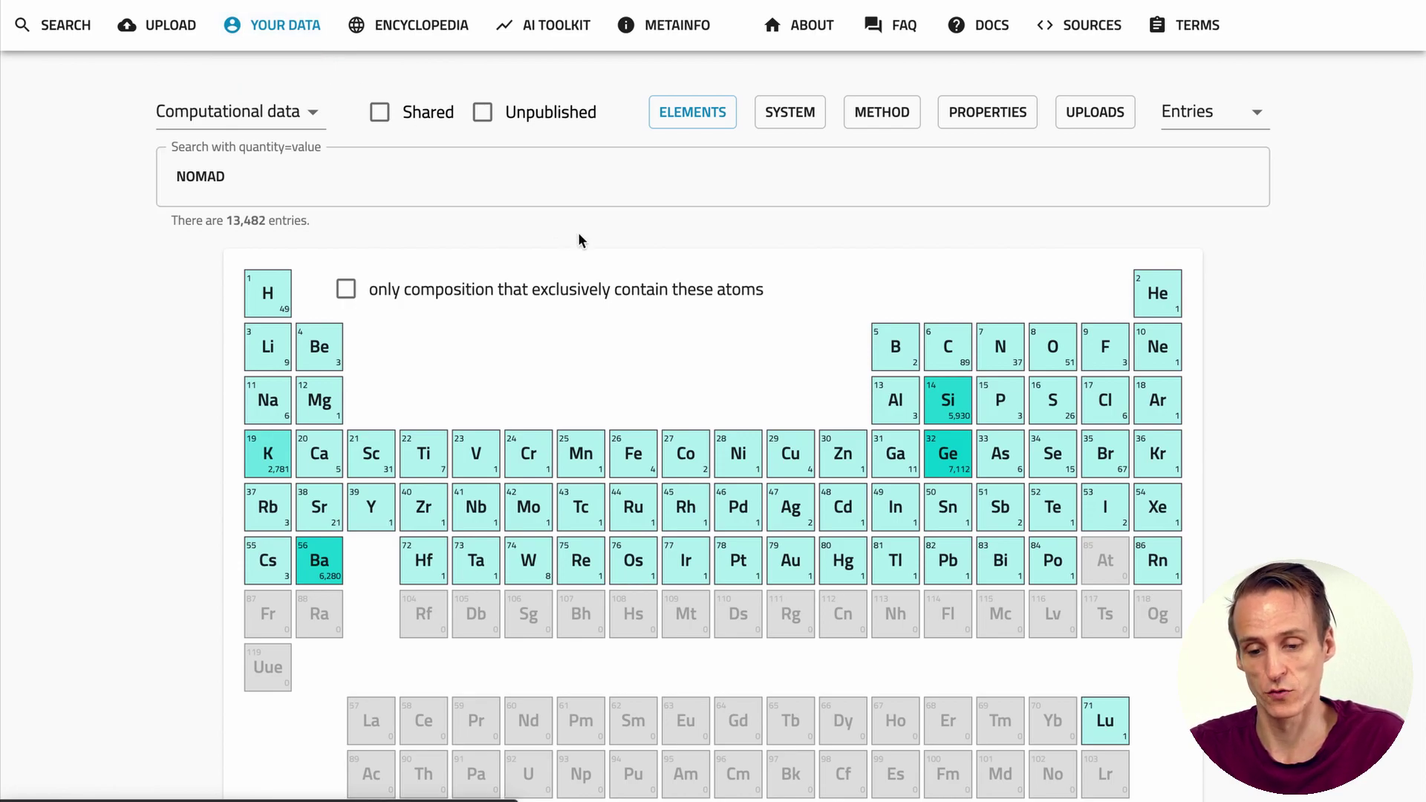
{"action": "left_click", "coordinate": [691, 111]}
{"action": "scroll", "coordinate": [643, 422], "scroll_direction": "down", "scroll_amount": 1}
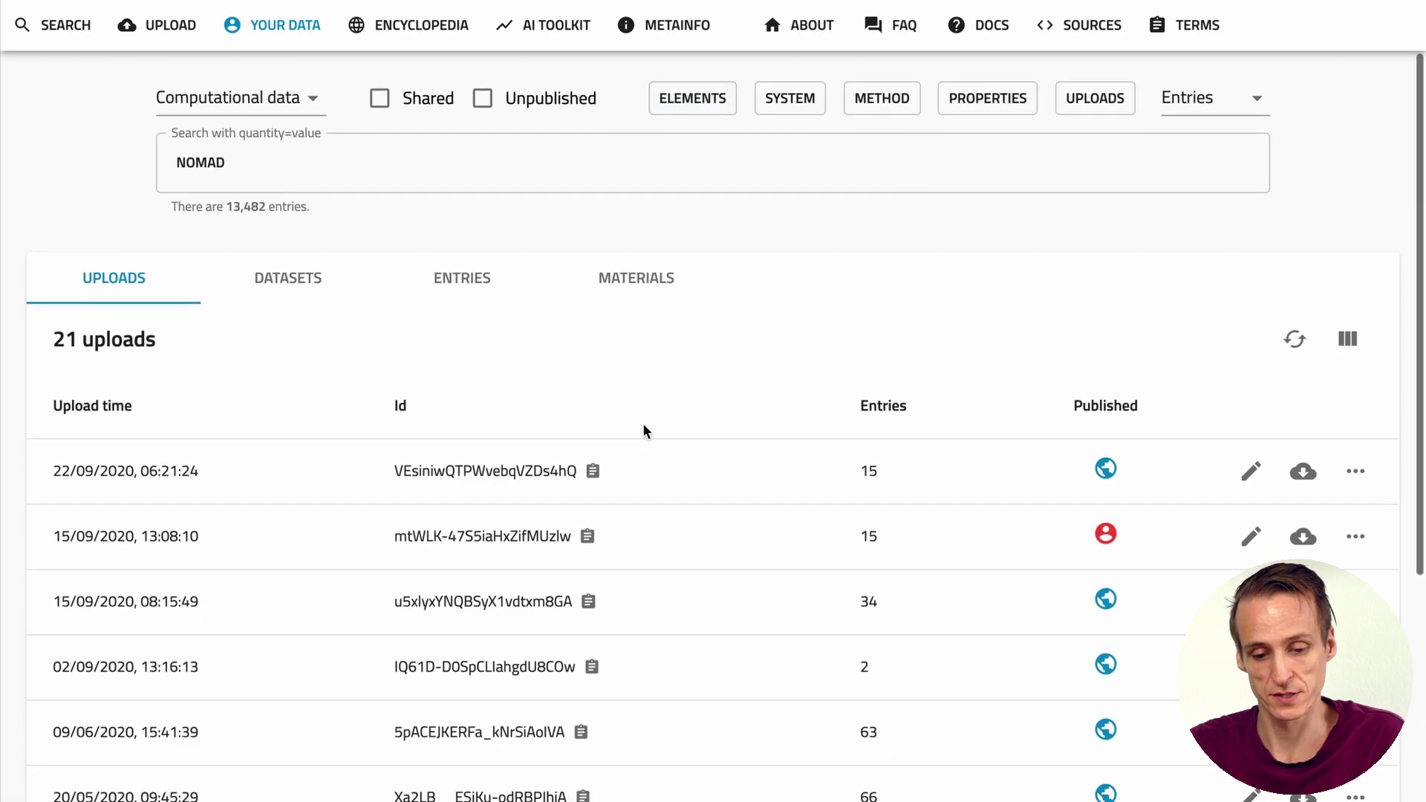
Look through your own uploads, datasets and entries.
{"action": "scroll", "coordinate": [643, 431], "scroll_direction": "down", "scroll_amount": 2}
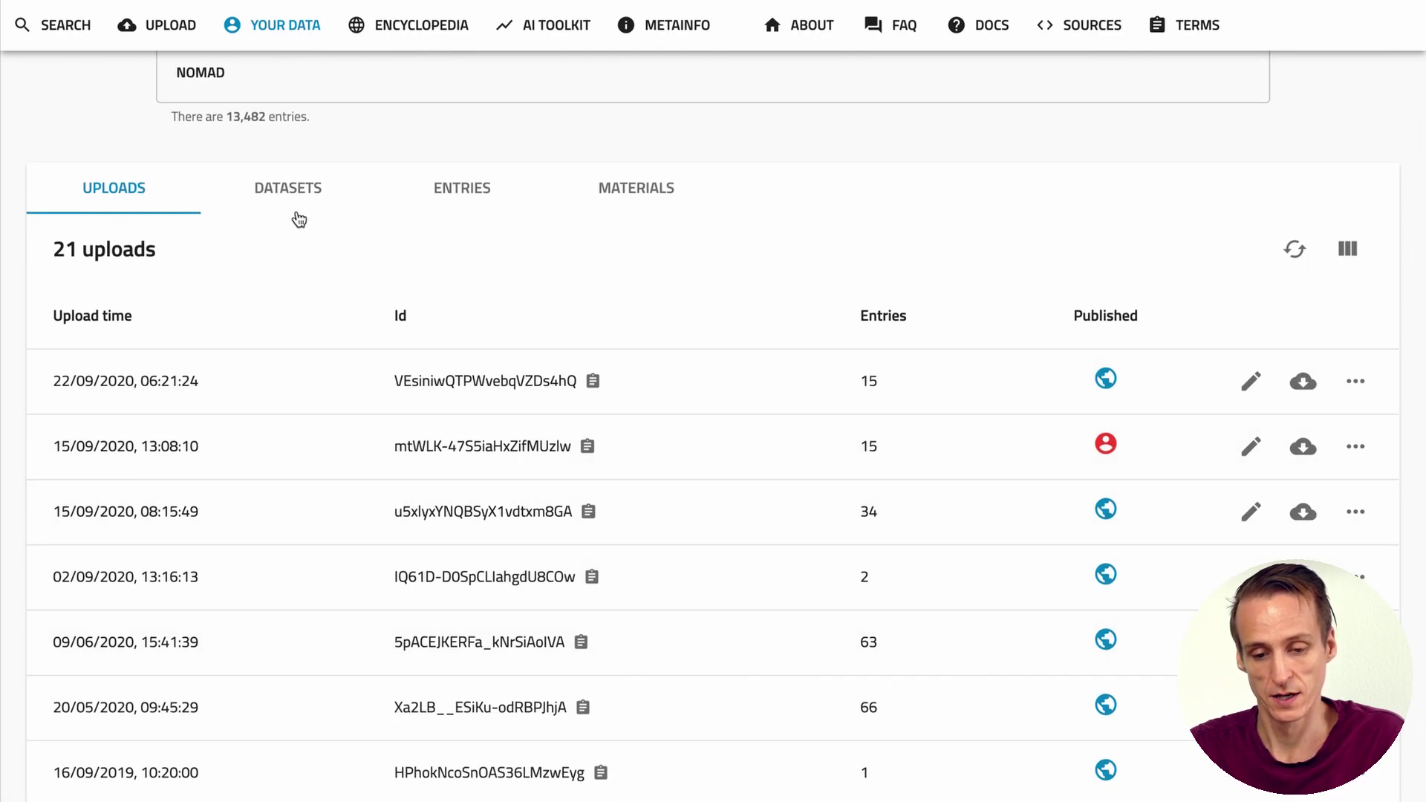
{"action": "left_click", "coordinate": [297, 202]}
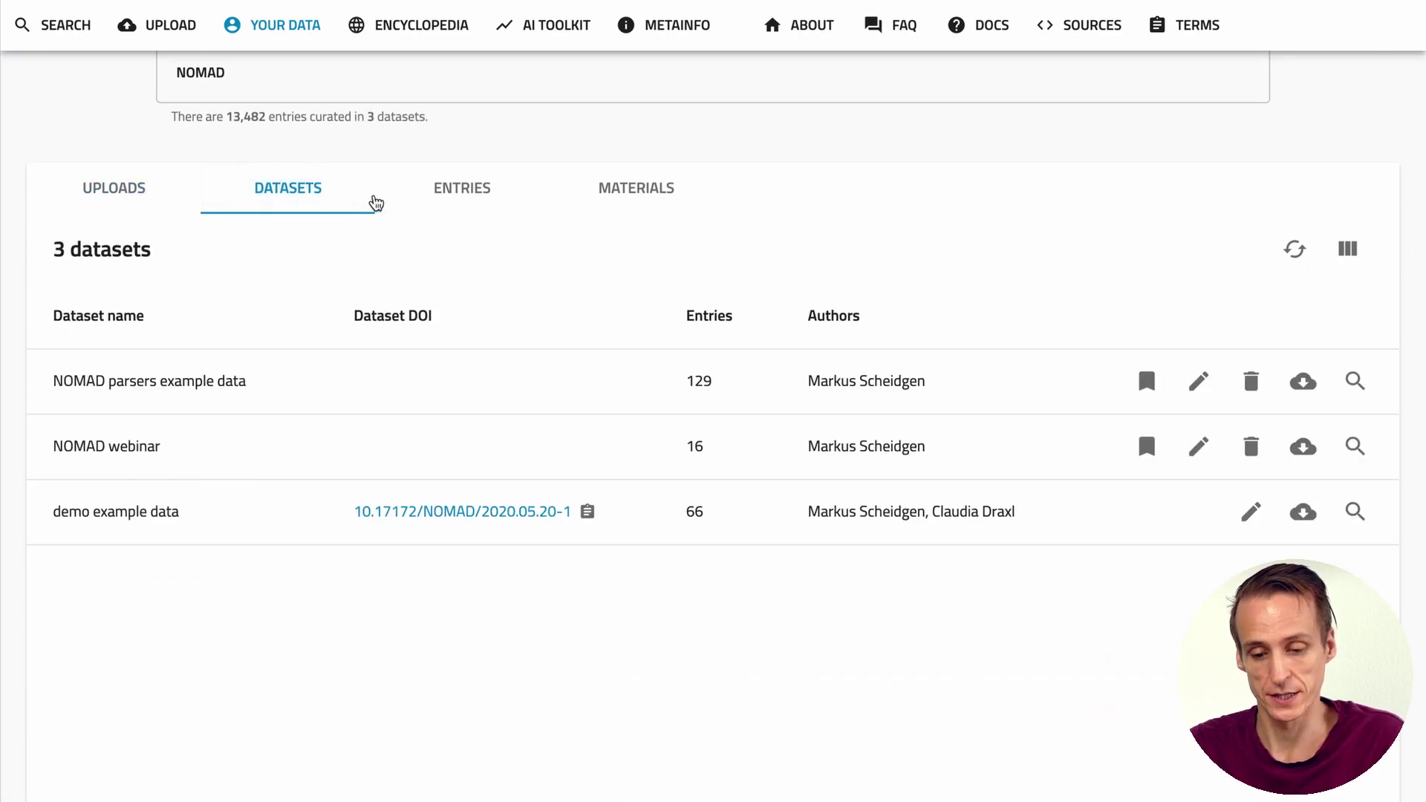
{"action": "left_click", "coordinate": [438, 191]}
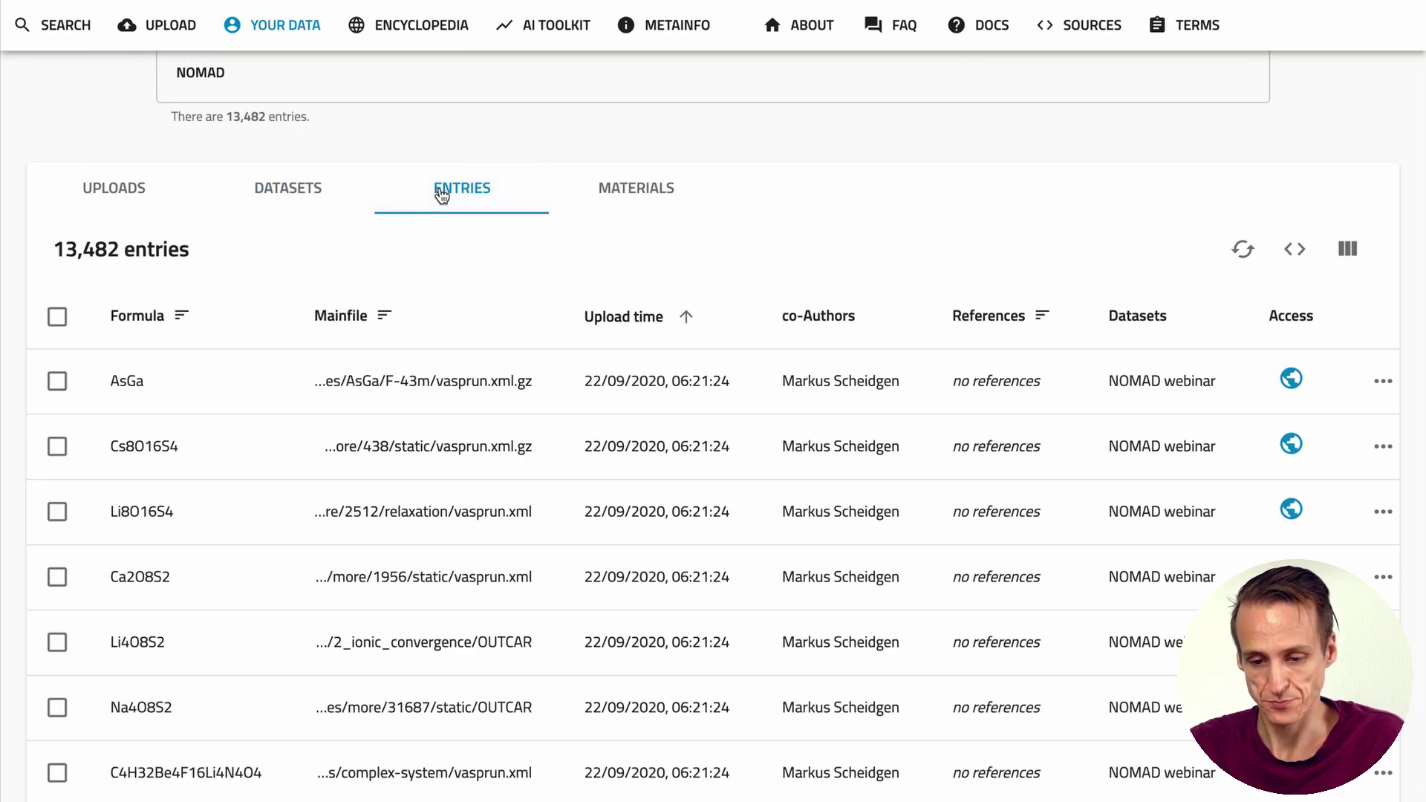
View the elements, system, properties and uploads statistics for your own data.
{"action": "scroll", "coordinate": [442, 194], "scroll_direction": "up", "scroll_amount": 2}
{"action": "left_click", "coordinate": [711, 115]}
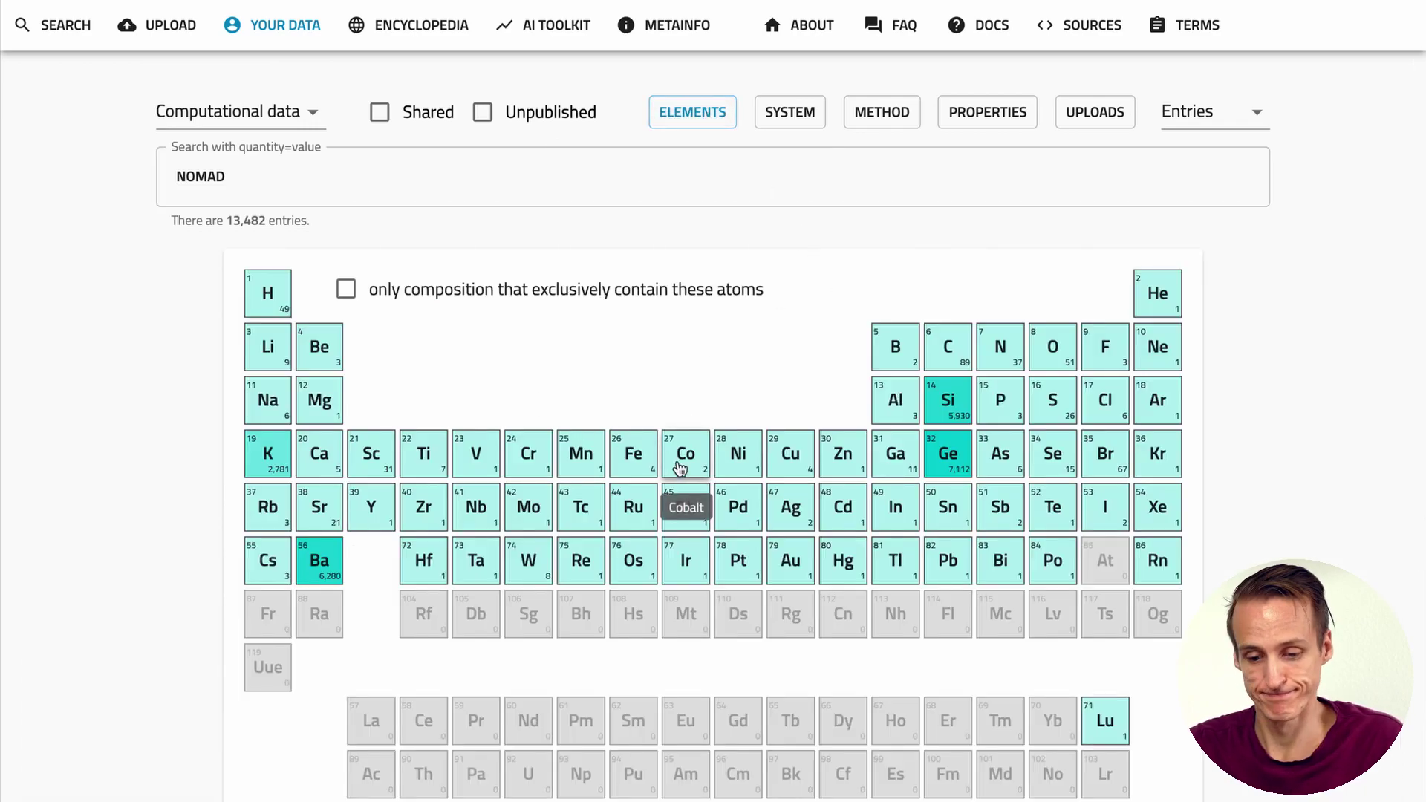
{"action": "left_click", "coordinate": [790, 118]}
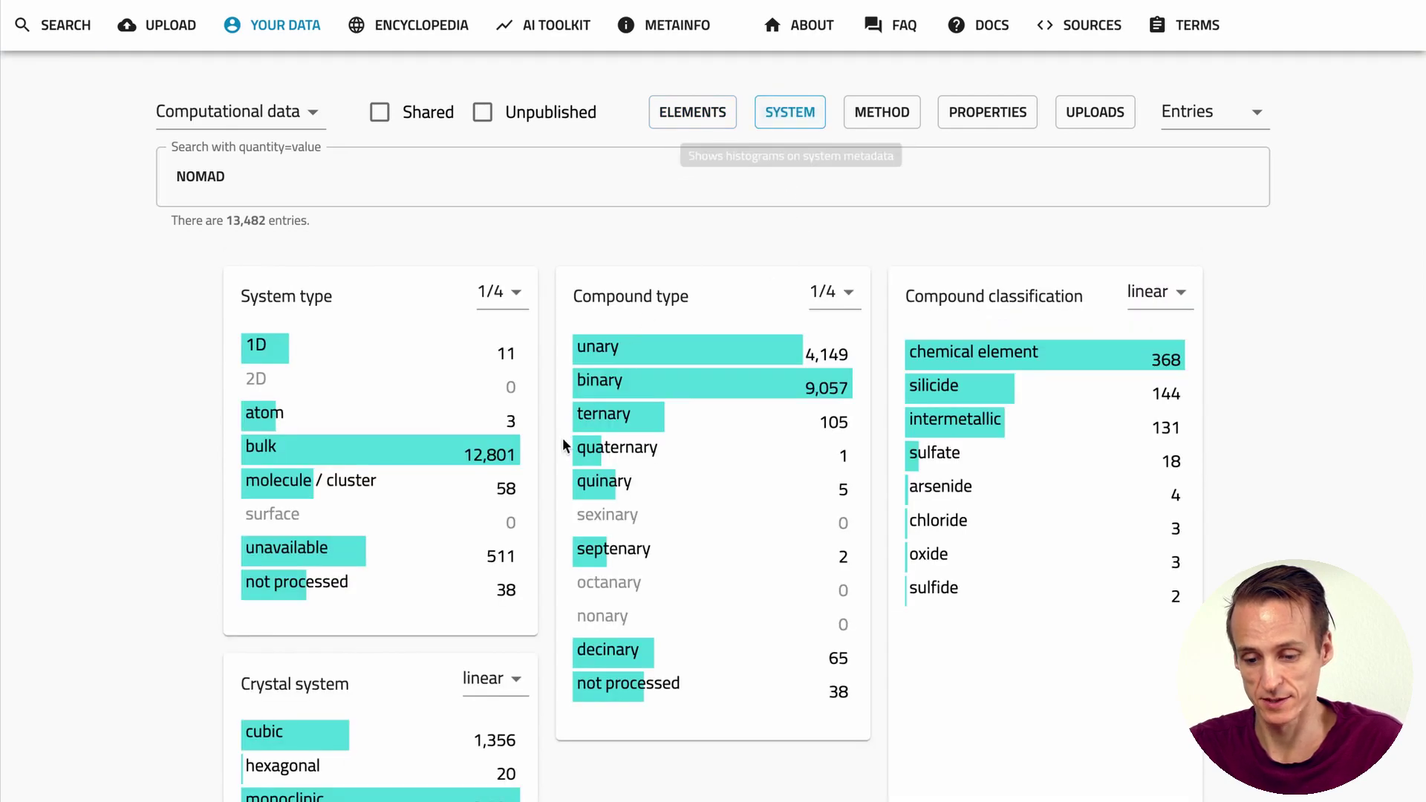
{"action": "left_click", "coordinate": [985, 118]}
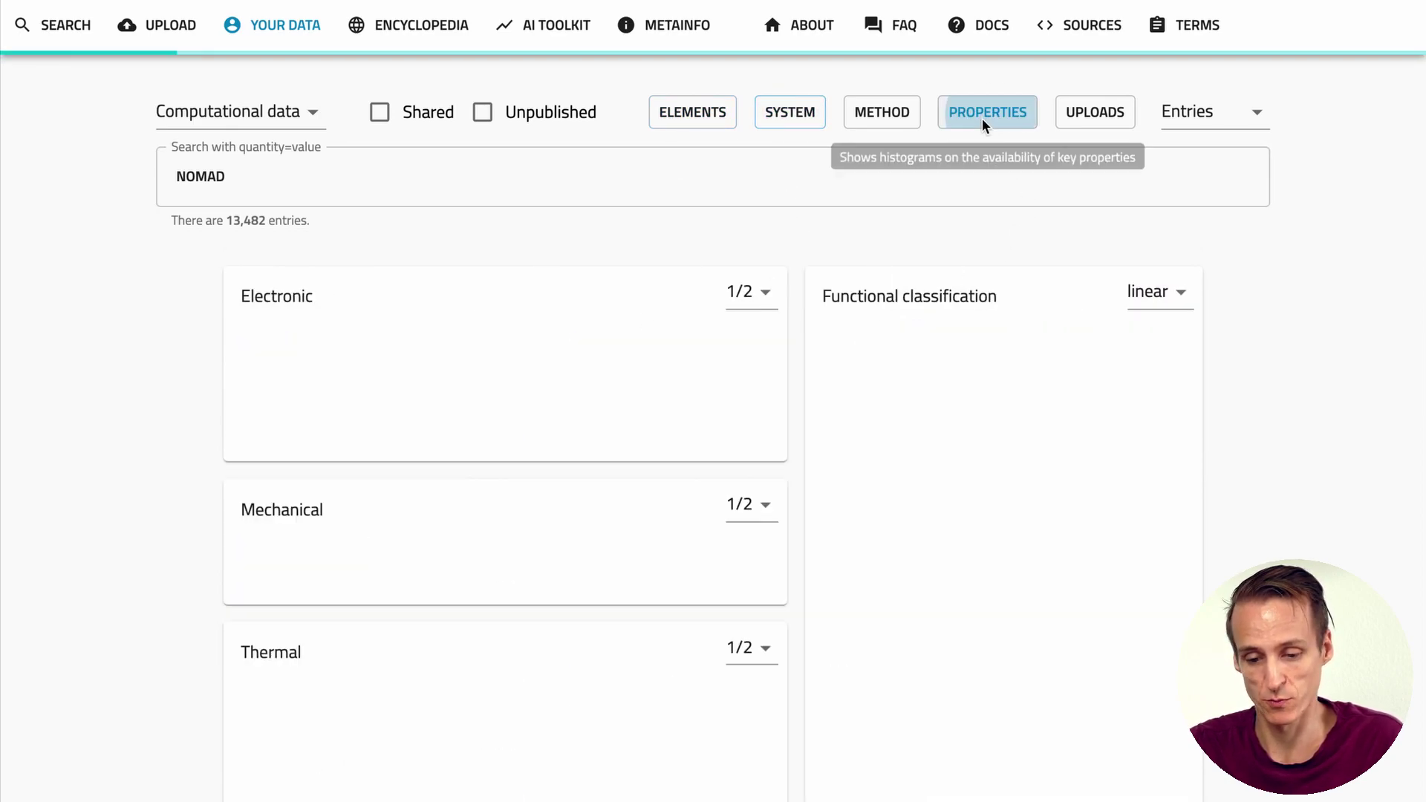
{"action": "left_click", "coordinate": [1084, 120]}
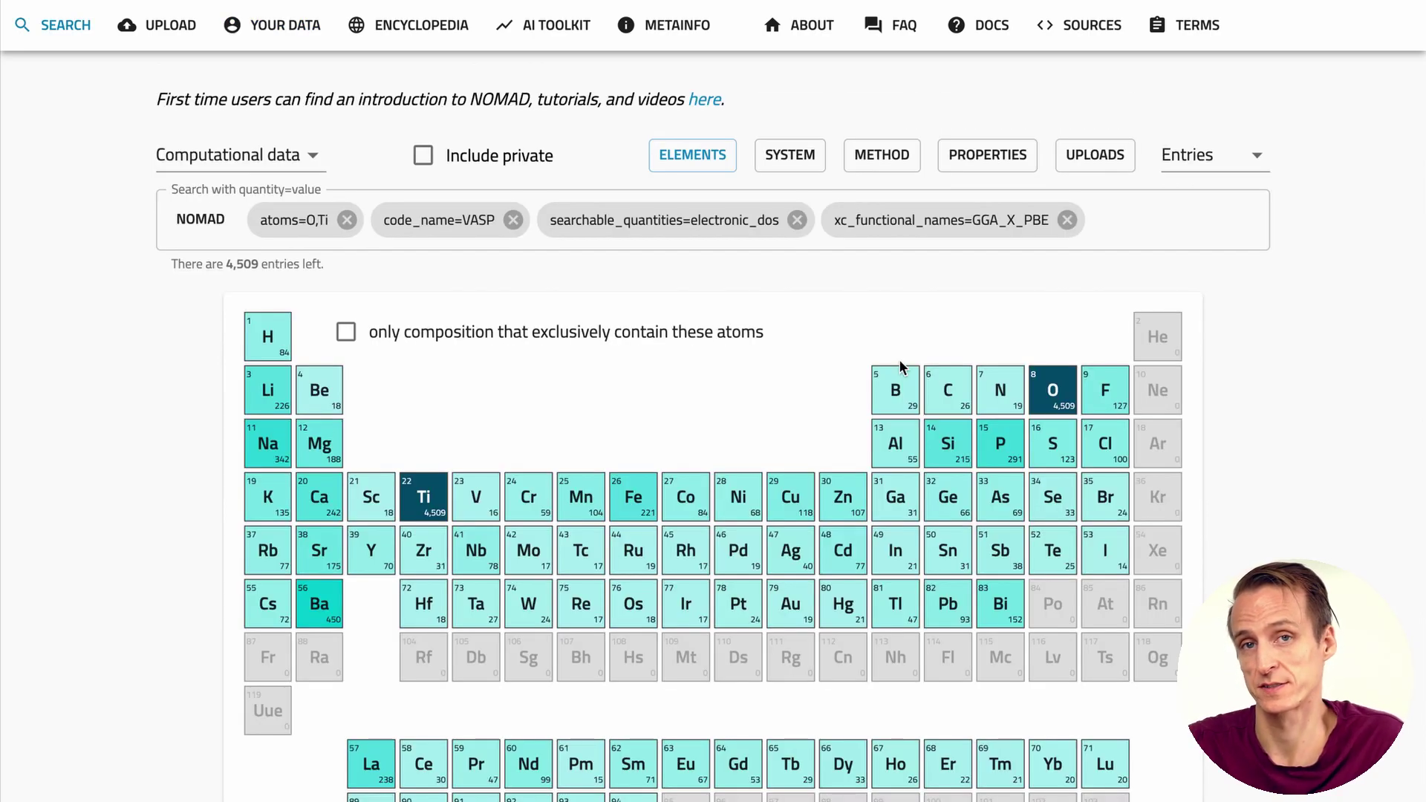
Open the O3SrTi entry's page and show the contents of its raw mainfile.
{"action": "scroll", "coordinate": [900, 360], "scroll_direction": "down", "scroll_amount": 10}
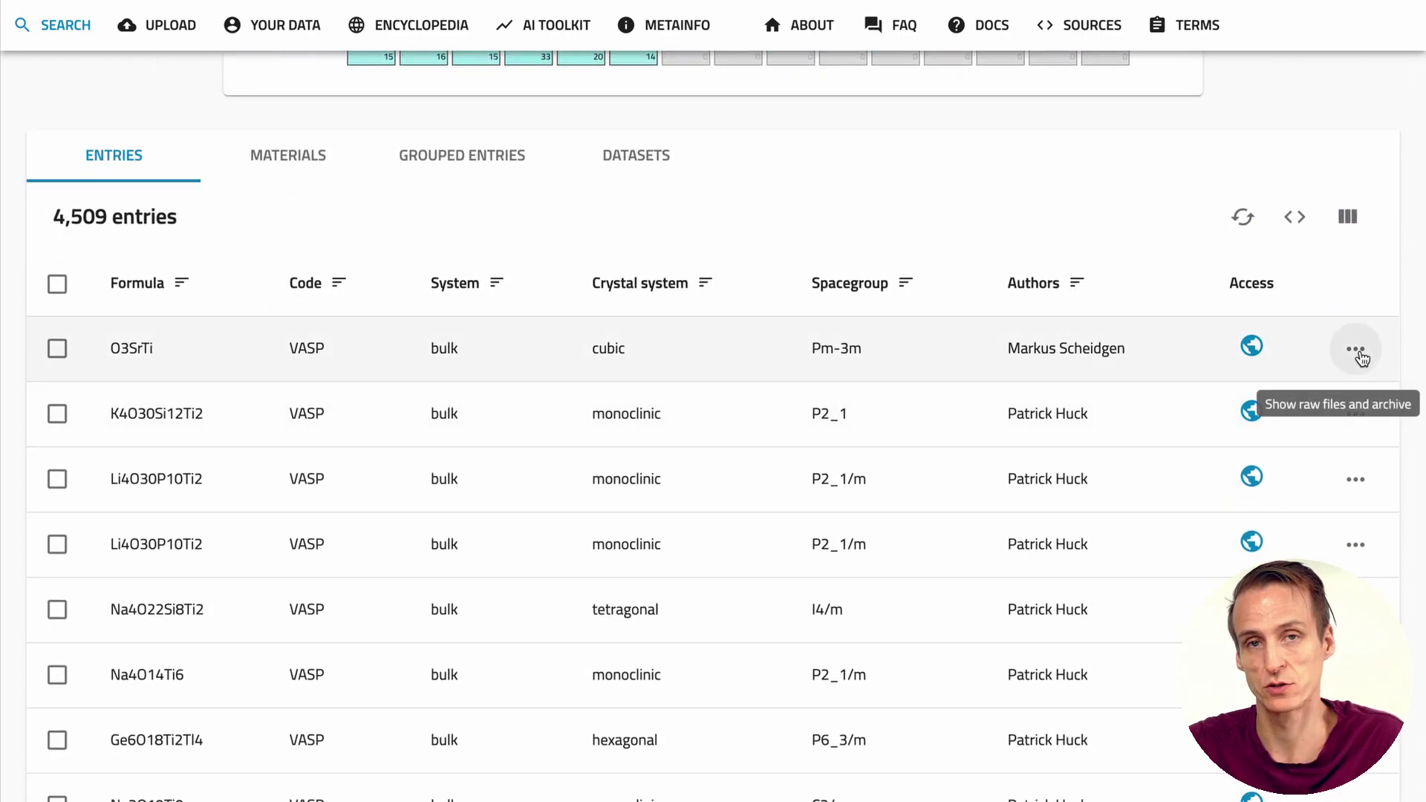
{"action": "left_click", "coordinate": [1356, 349]}
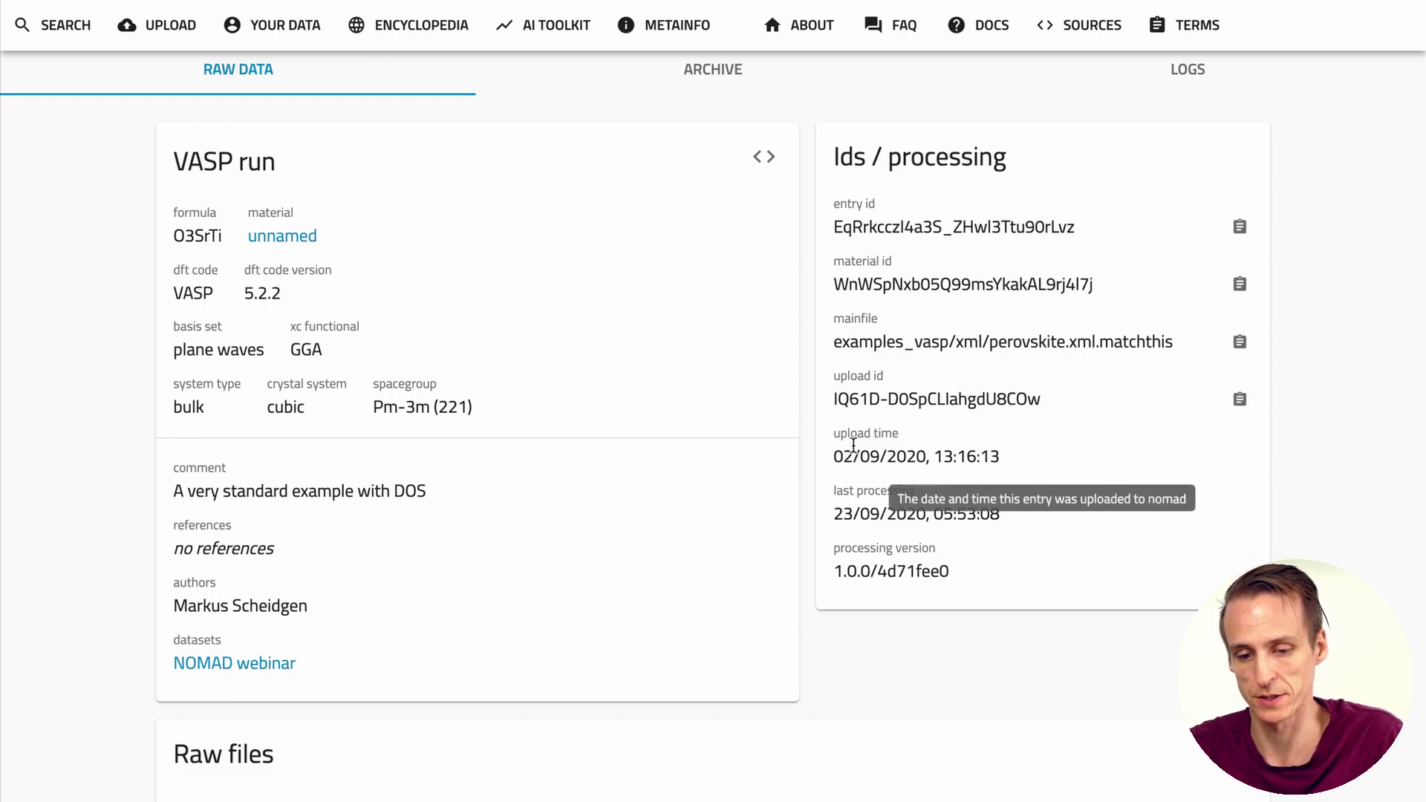
{"action": "scroll", "coordinate": [895, 573], "scroll_direction": "down", "scroll_amount": 3}
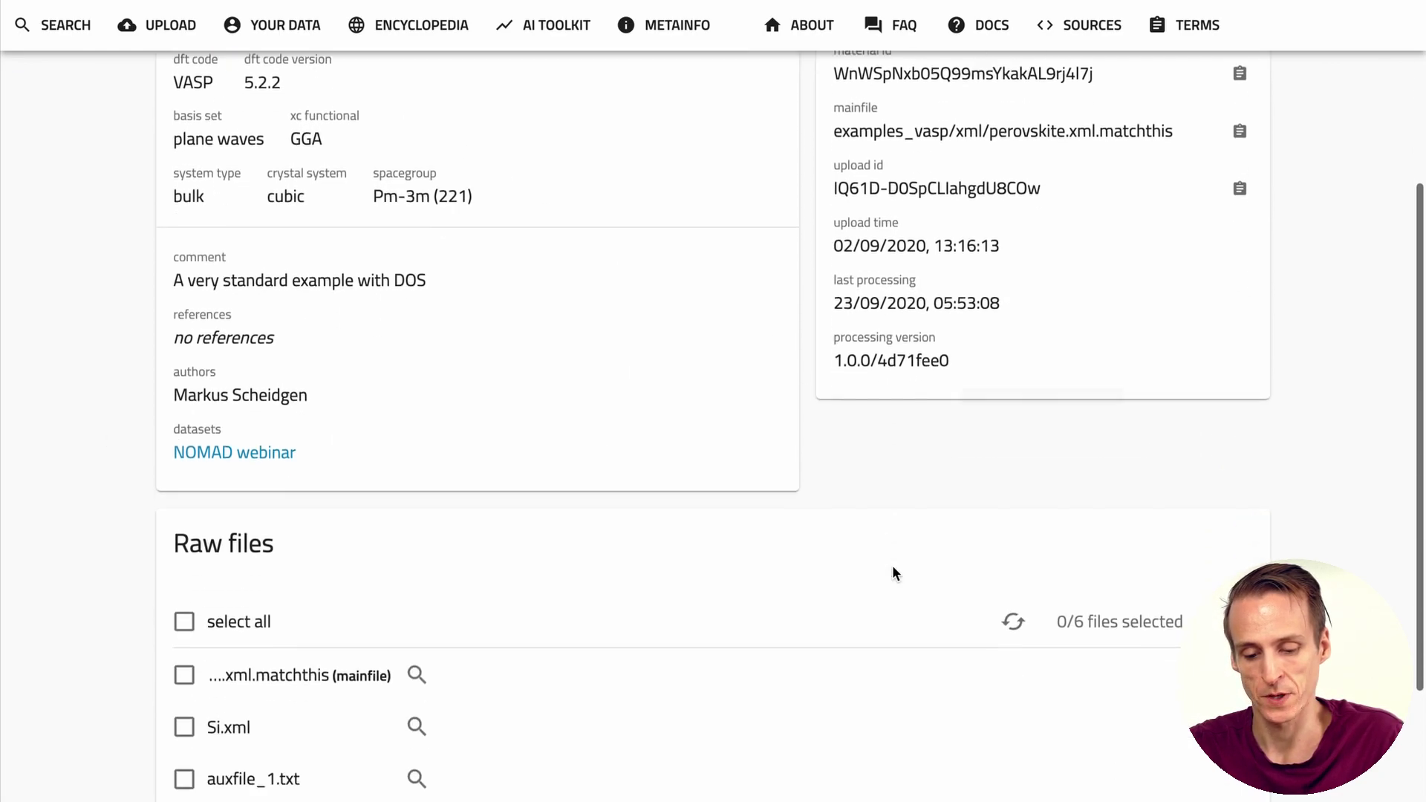
{"action": "scroll", "coordinate": [894, 572], "scroll_direction": "down", "scroll_amount": 3}
{"action": "left_click", "coordinate": [417, 480]}
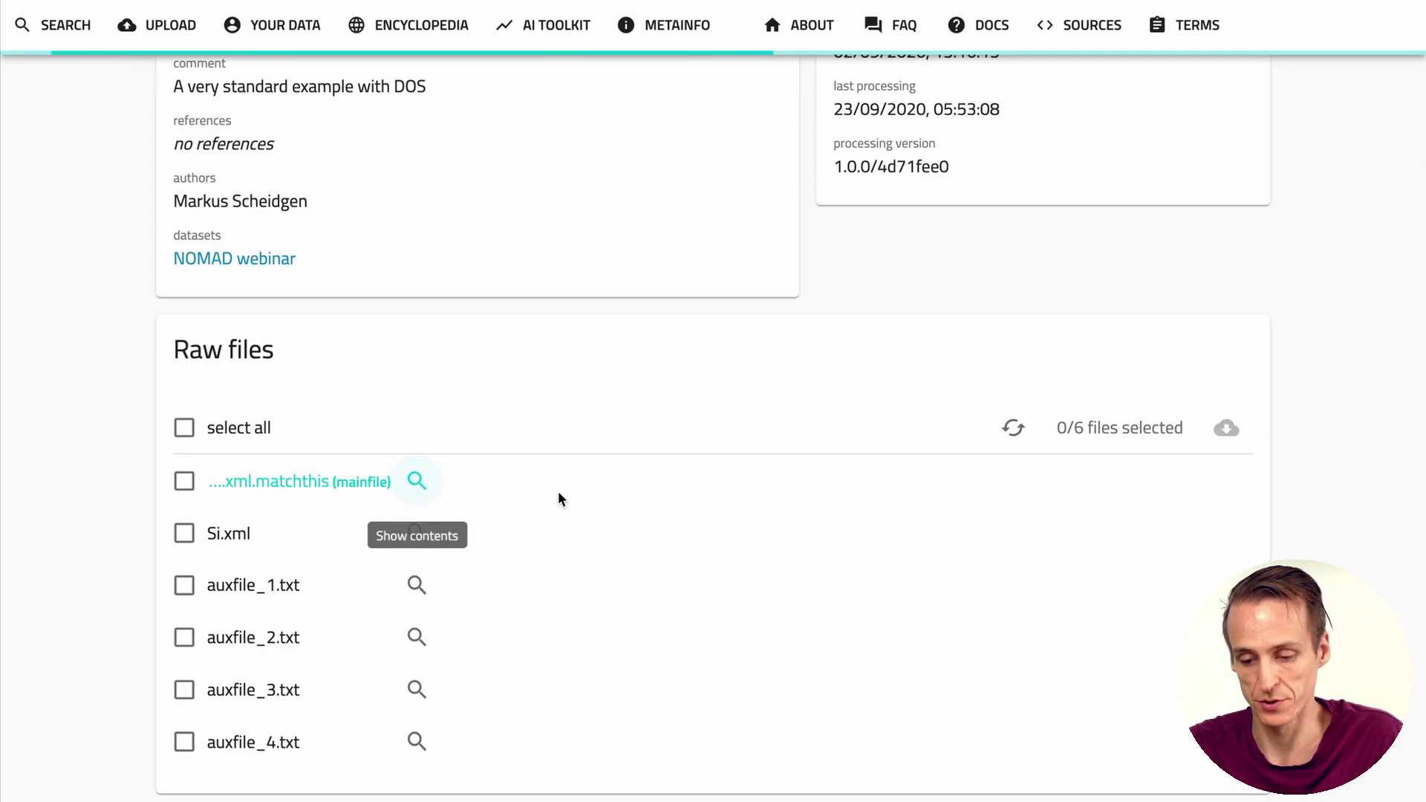
In the entry's archive, follow section_workflow and calculation_result_ref to the system referenced by single_configuration_calculation_to_system_ref.
{"action": "scroll", "coordinate": [861, 591], "scroll_direction": "up", "scroll_amount": 6}
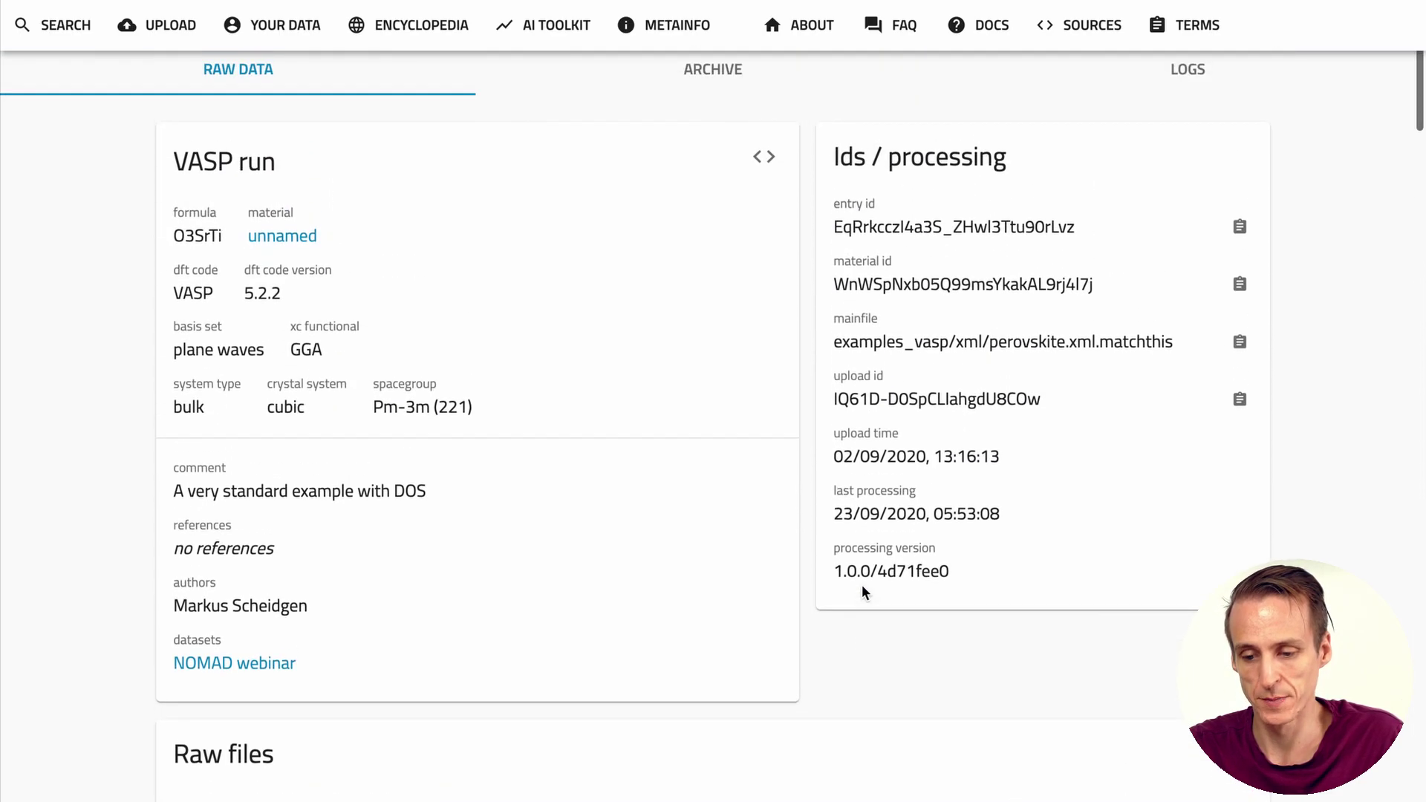
{"action": "left_click", "coordinate": [714, 72]}
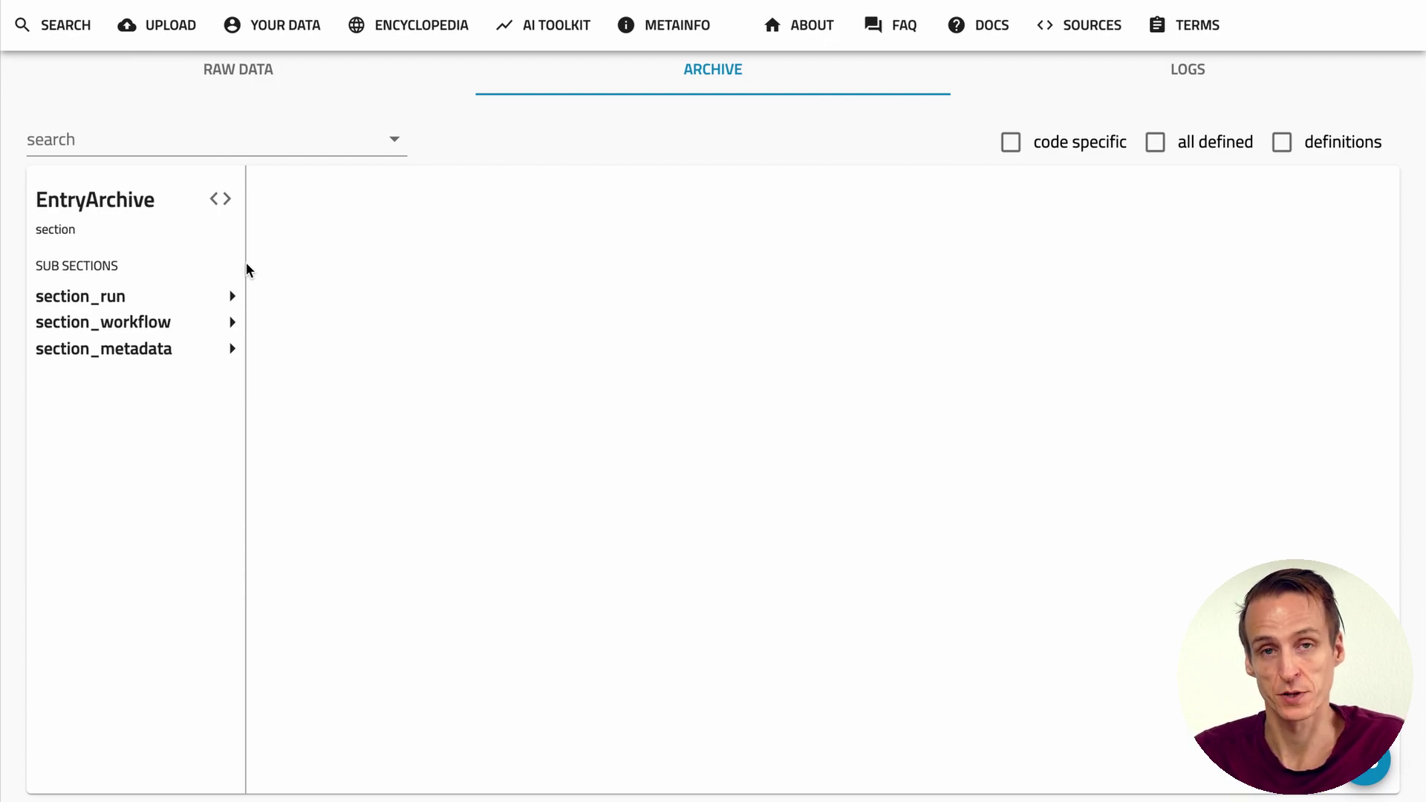
{"action": "left_click", "coordinate": [145, 322]}
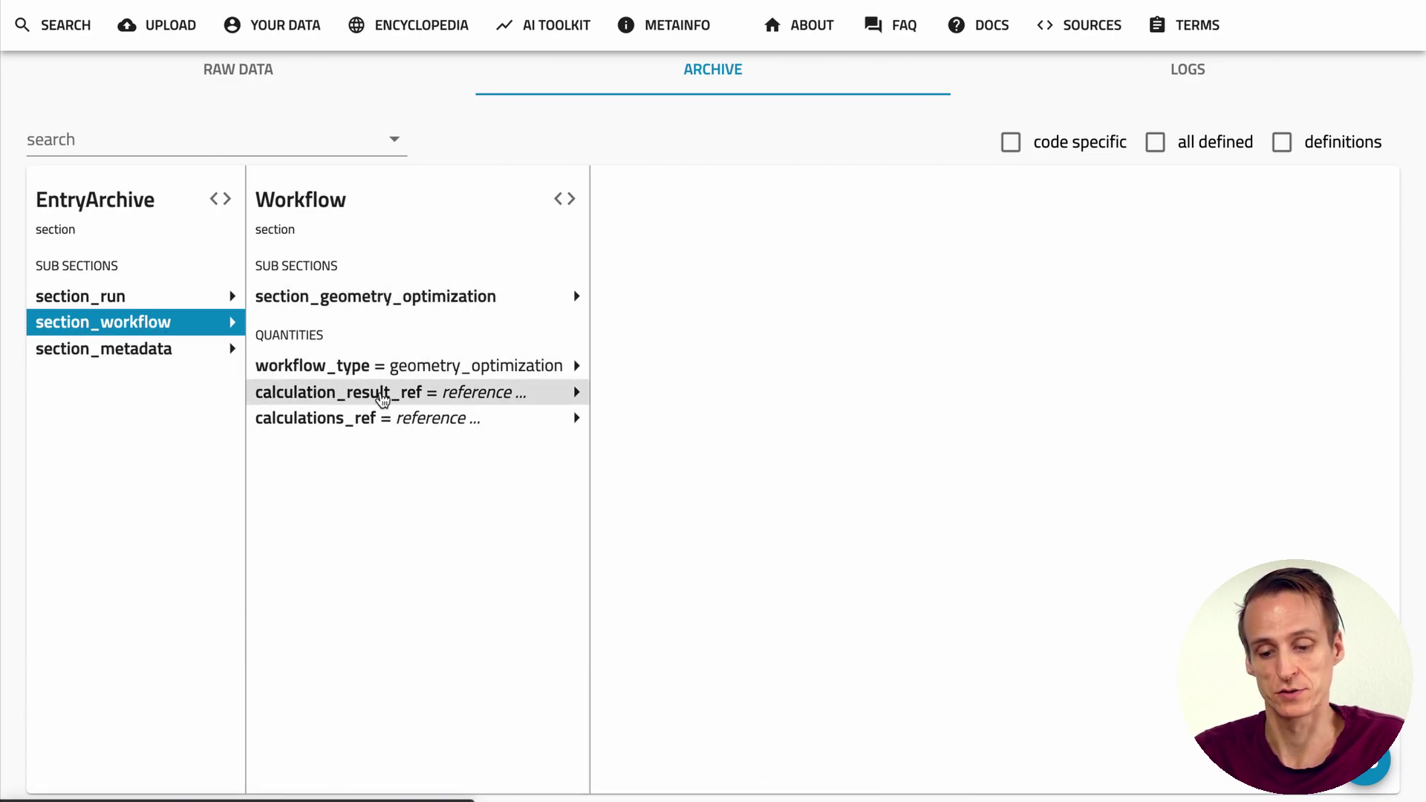
{"action": "left_click", "coordinate": [383, 396]}
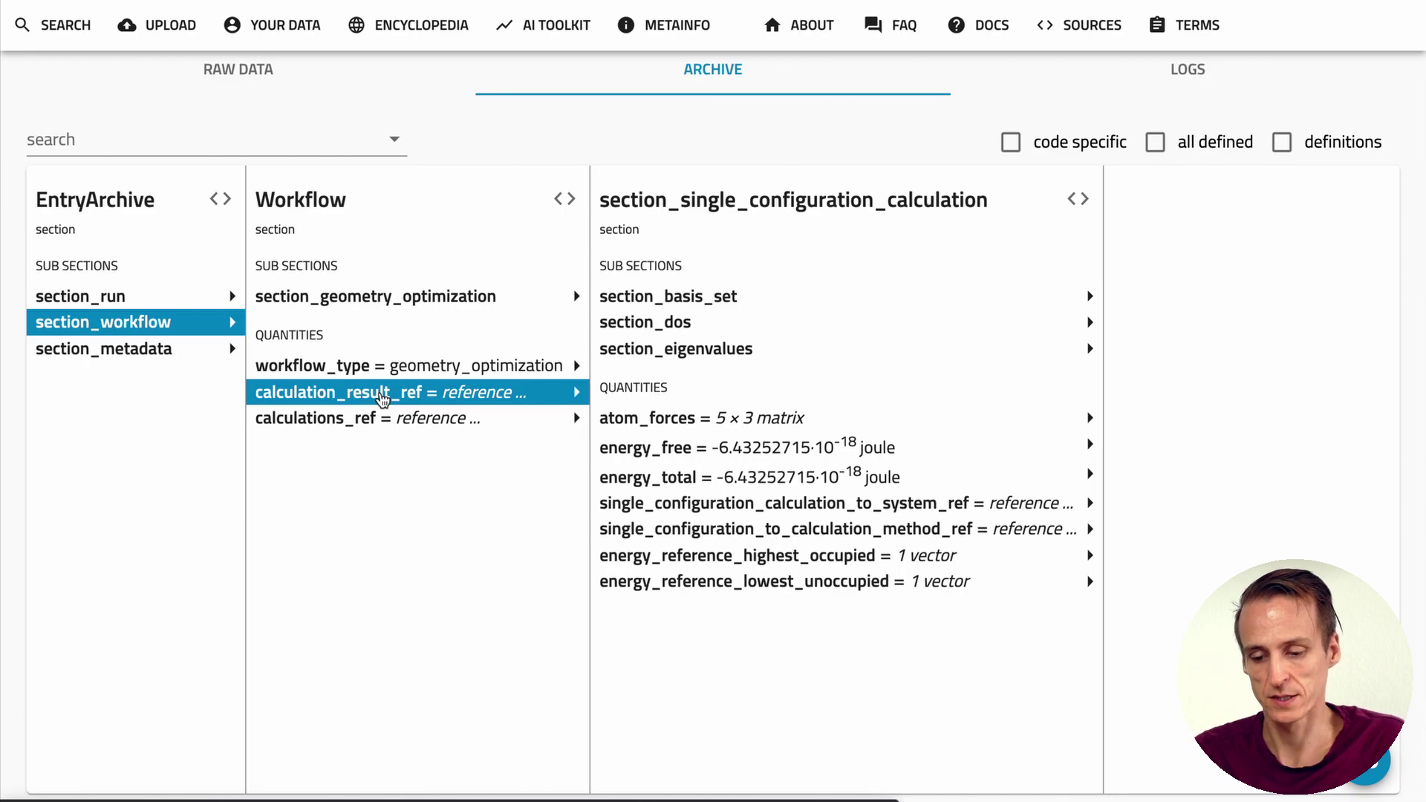
{"action": "left_click", "coordinate": [845, 503]}
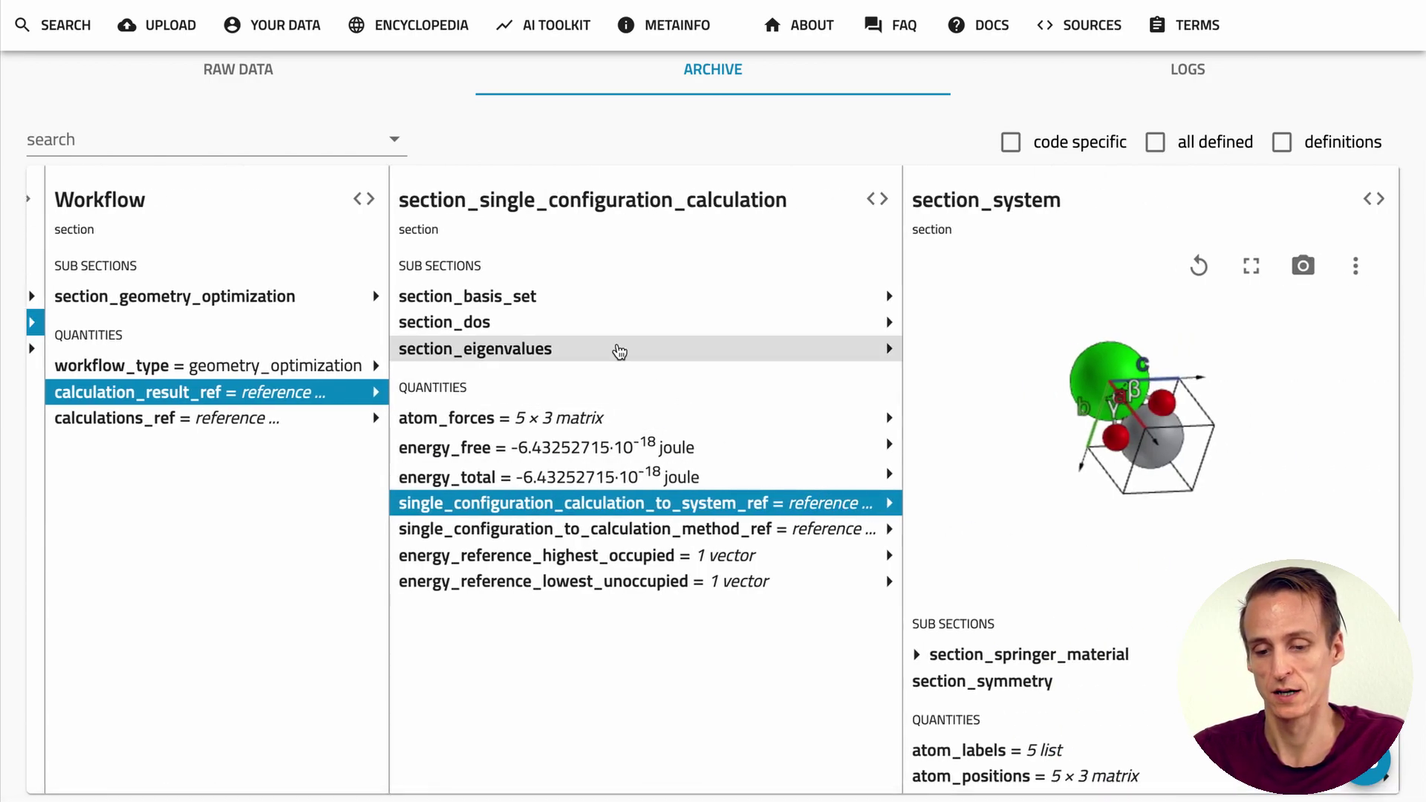
Open section_dos of the single configuration calculation and examine its density of states plot.
{"action": "left_click", "coordinate": [562, 324]}
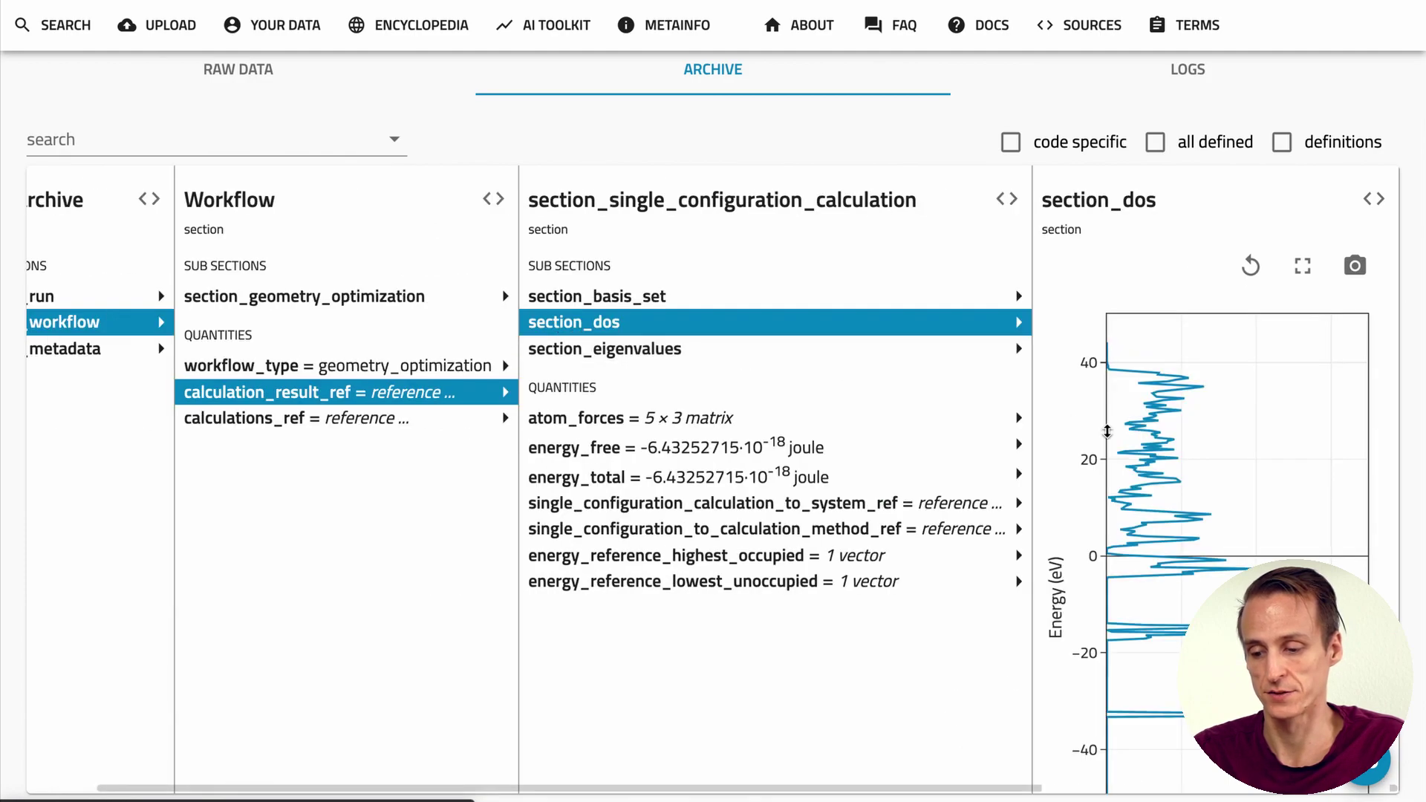
{"action": "scroll", "coordinate": [1058, 426], "scroll_direction": "down", "scroll_amount": 2}
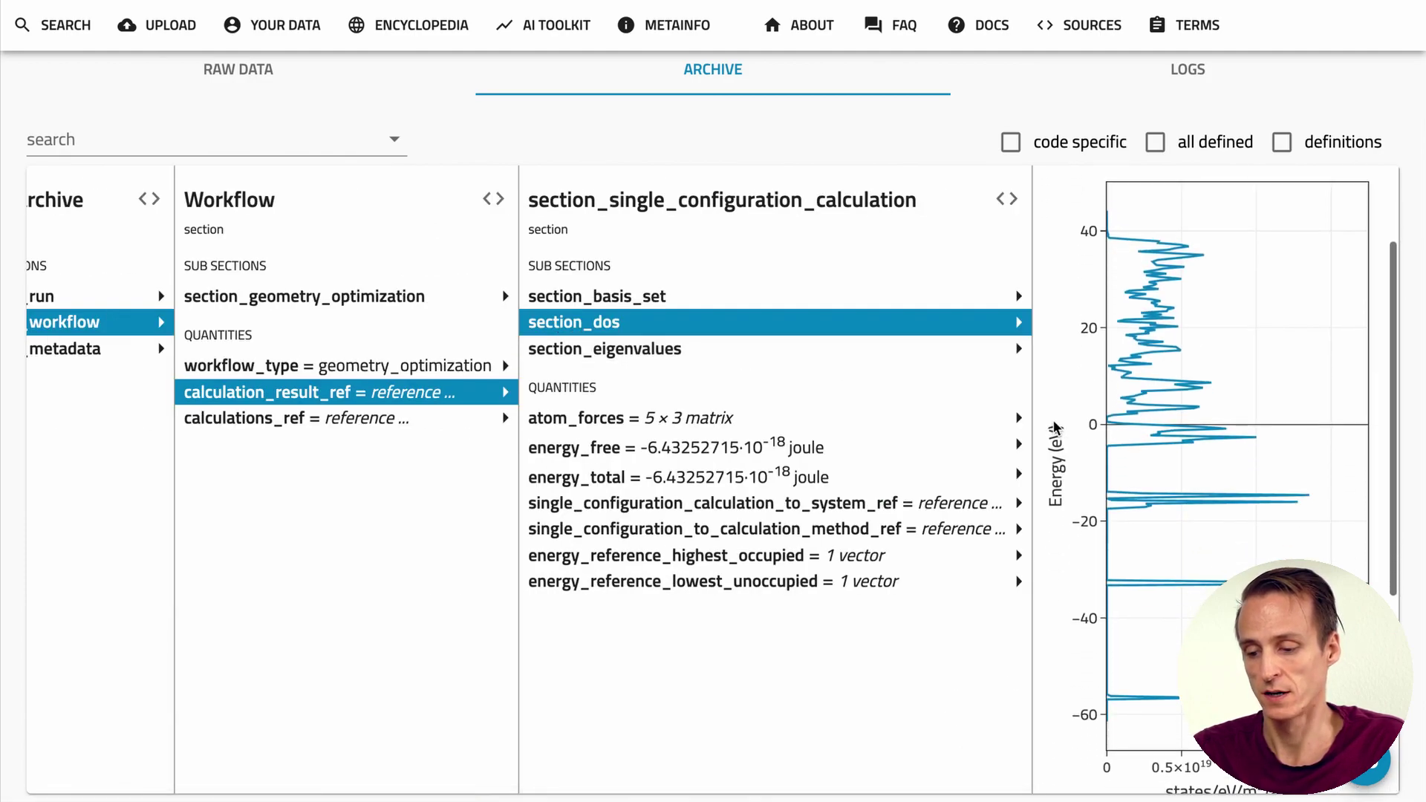
{"action": "scroll", "coordinate": [1058, 425], "scroll_direction": "down", "scroll_amount": 1}
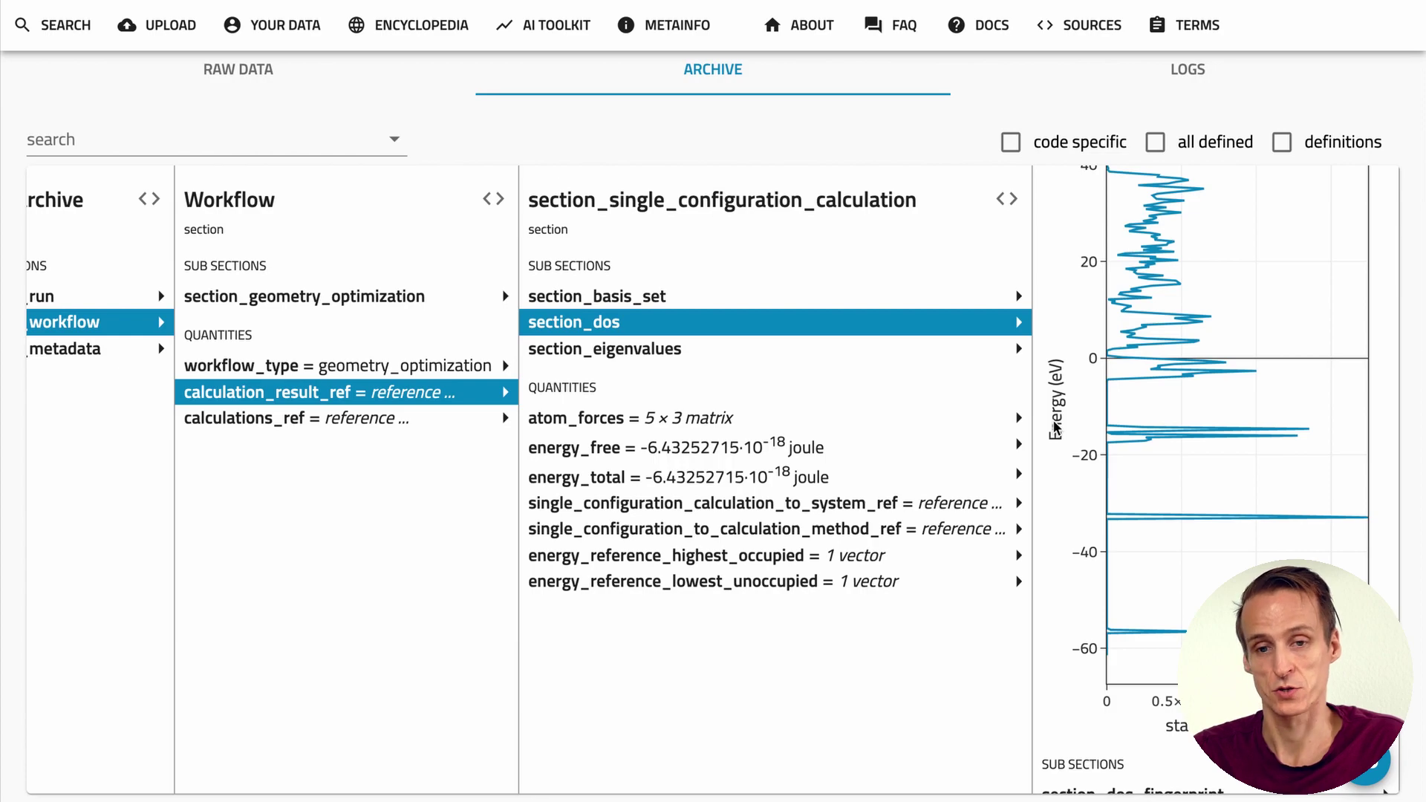